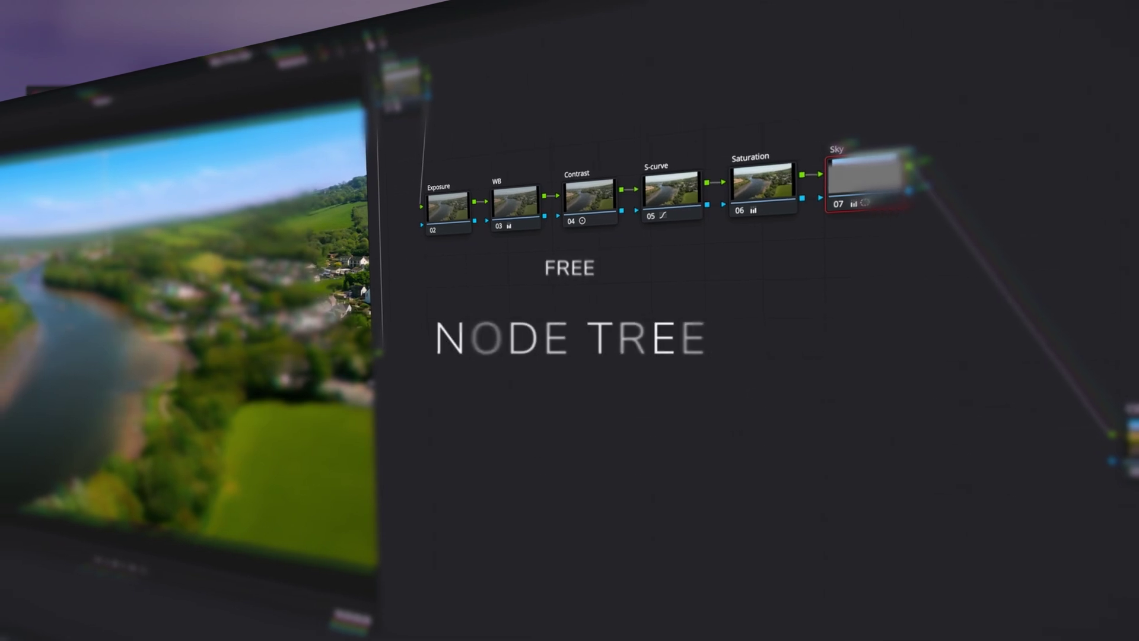
{"action": "right_click", "coordinate": [349, 194]}
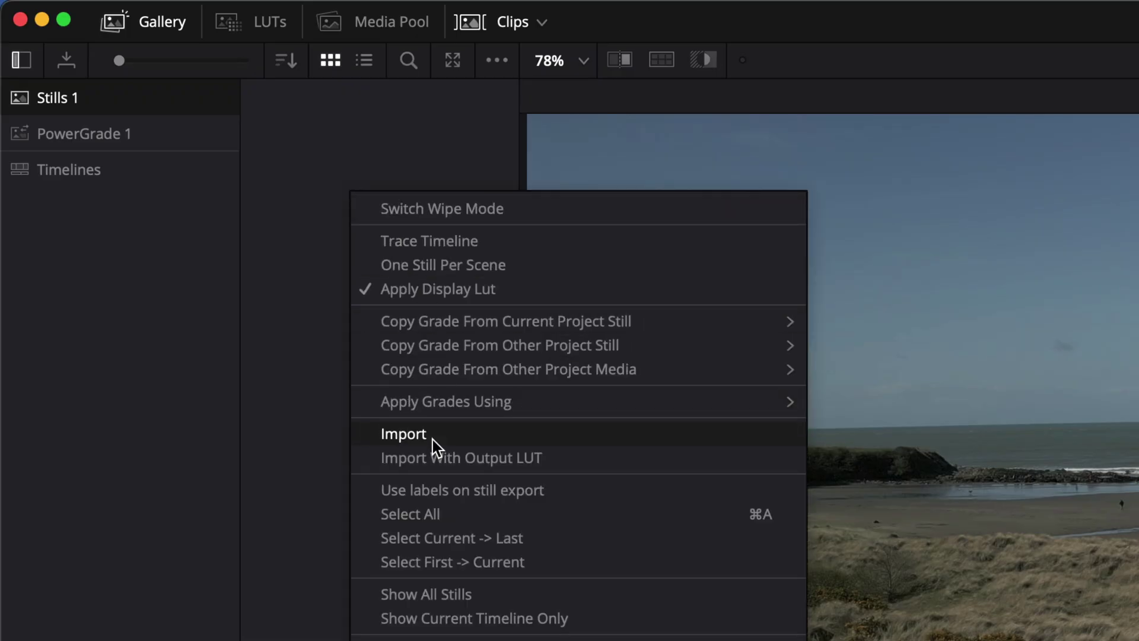
{"action": "left_click", "coordinate": [433, 440]}
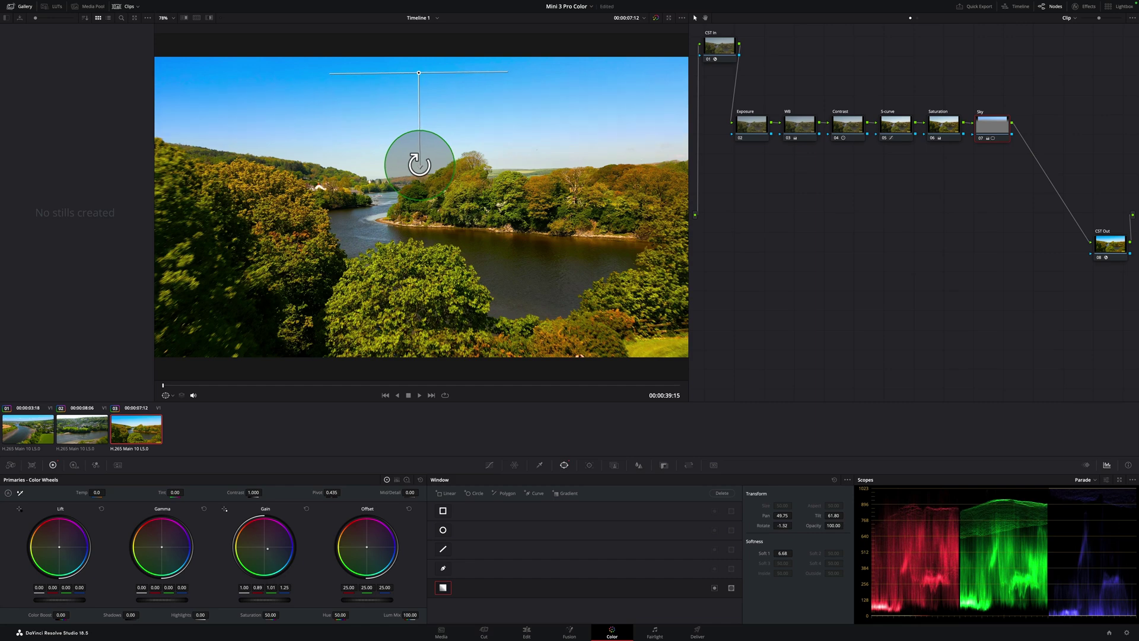
{"action": "left_click_drag", "start_coordinate": [418, 163], "coordinate": [418, 166]}
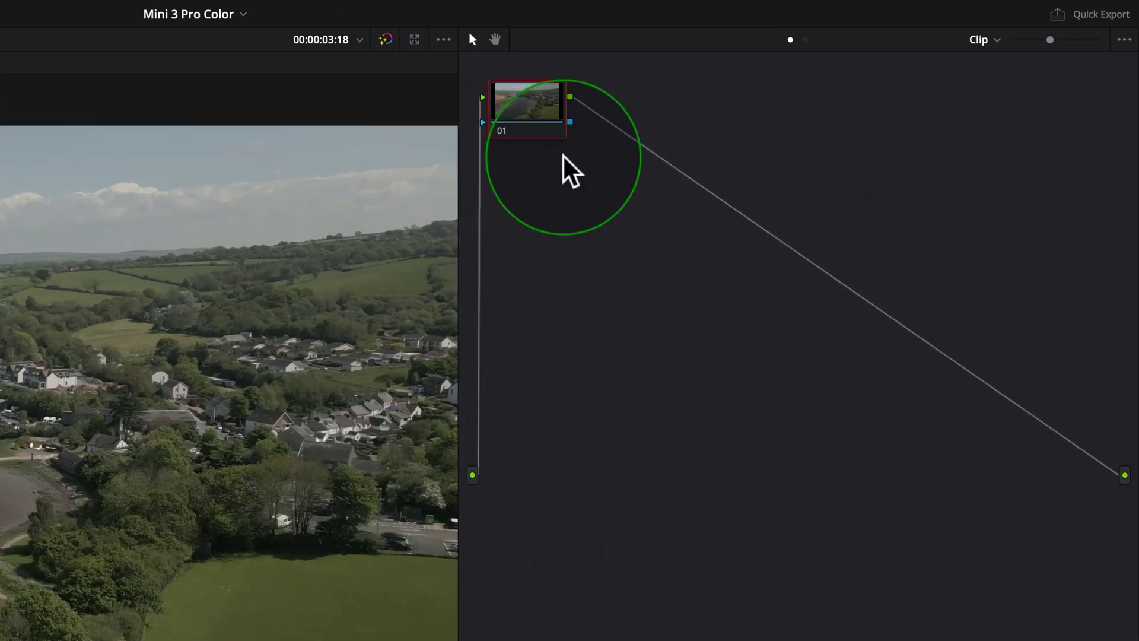
Step: Label the first node CST
{"action": "right_click", "coordinate": [551, 101]}
{"action": "left_click", "coordinate": [601, 116]}
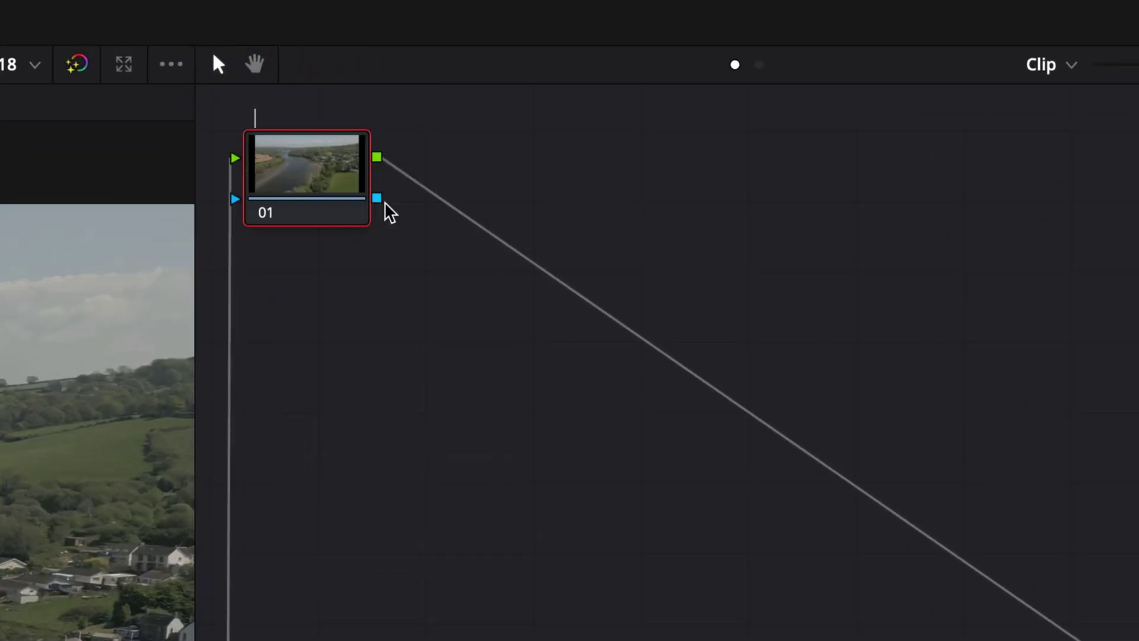
{"action": "type", "text": "CST"}
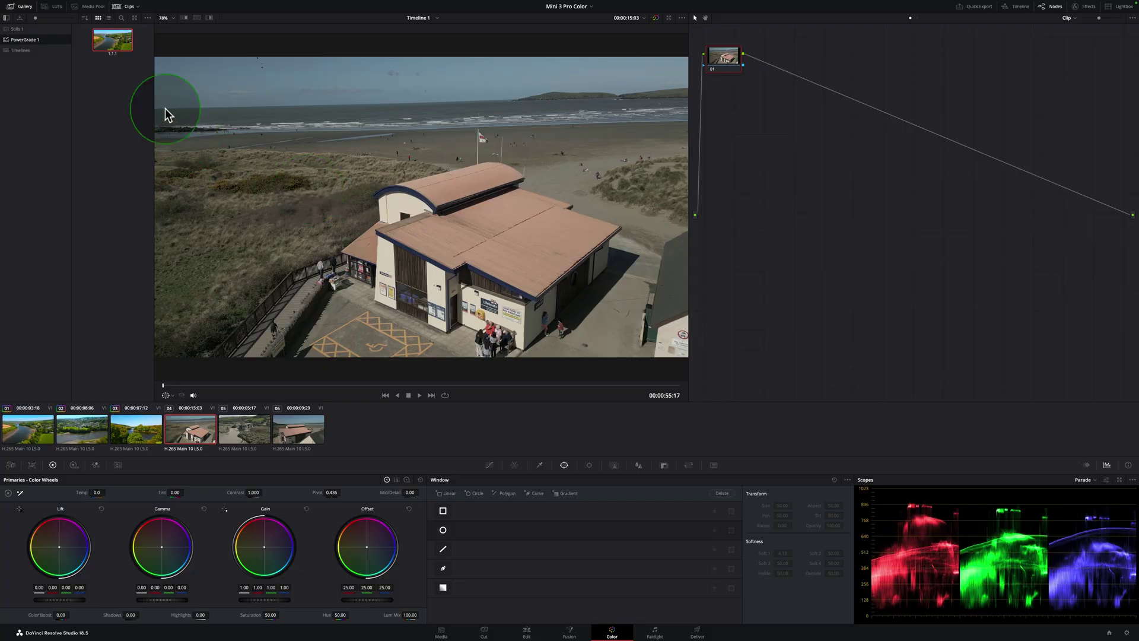
Step: Apply the PowerGrade 1 still to the beach building clip, and copy the river still into the PowerGrade 1 album
{"action": "left_click_drag", "start_coordinate": [105, 41], "coordinate": [382, 174]}
{"action": "left_click_drag", "start_coordinate": [382, 174], "coordinate": [383, 174]}
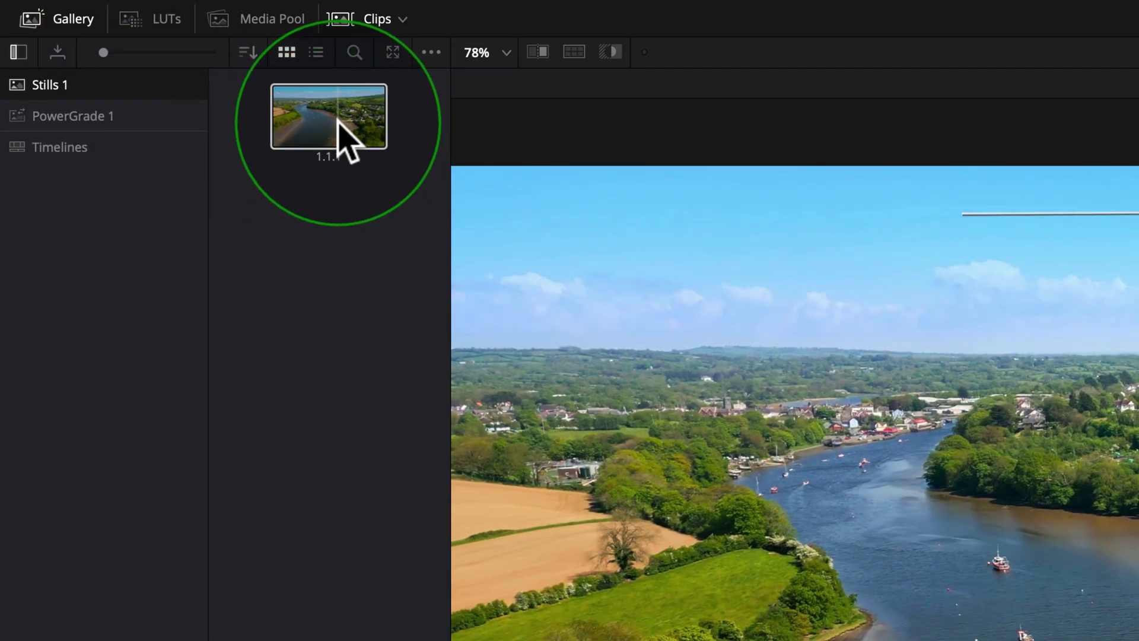
{"action": "left_click_drag", "start_coordinate": [340, 140], "coordinate": [164, 120]}
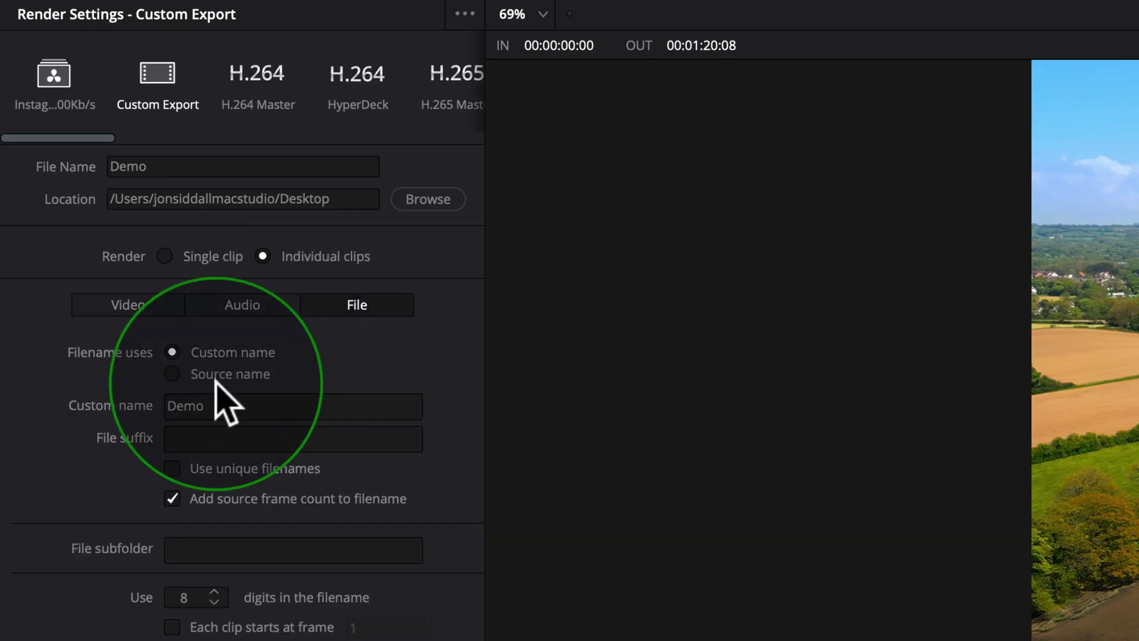
Step: Set the export filenames to use the source name, and open the Render Cache options
{"action": "left_click", "coordinate": [202, 373]}
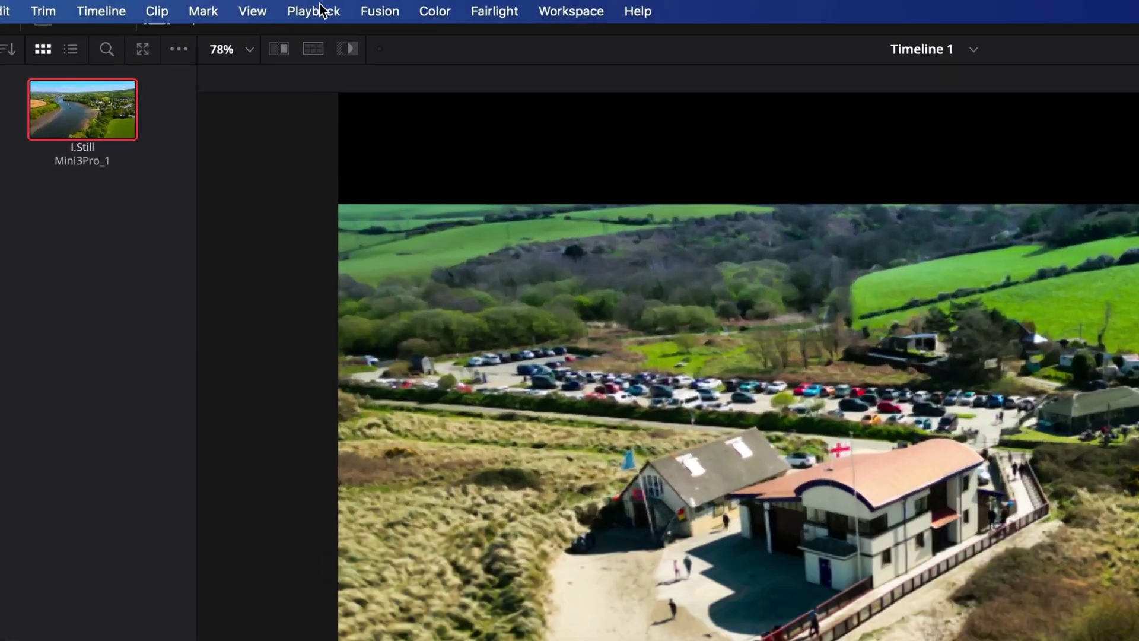
{"action": "left_click", "coordinate": [376, 10]}
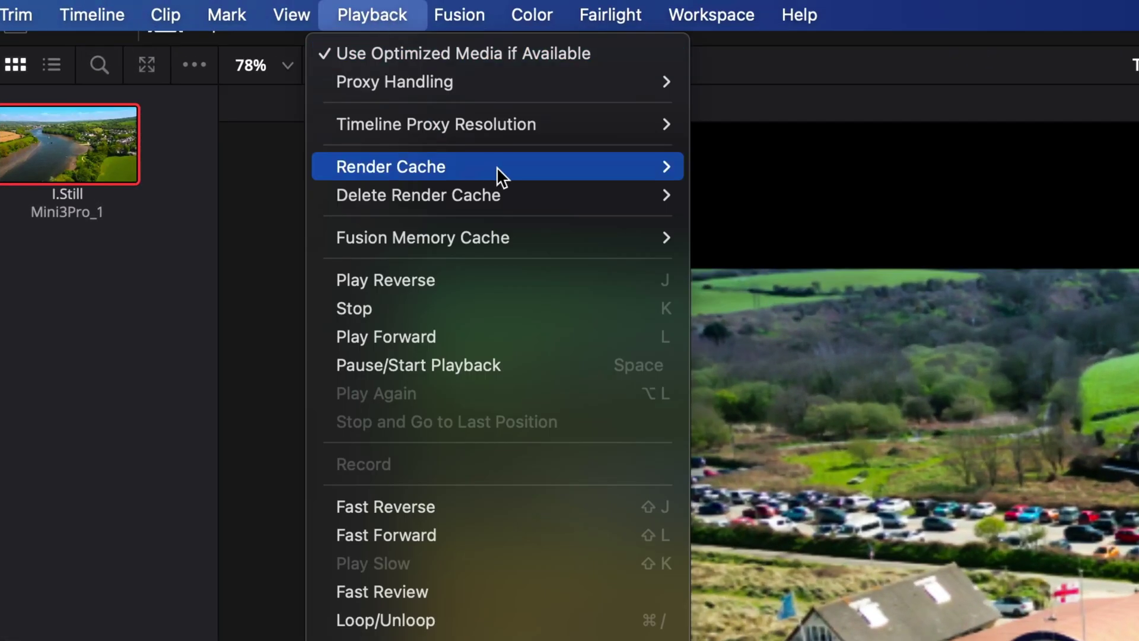
{"action": "mouse_move", "coordinate": [499, 168]}
{"action": "left_click", "coordinate": [739, 194]}
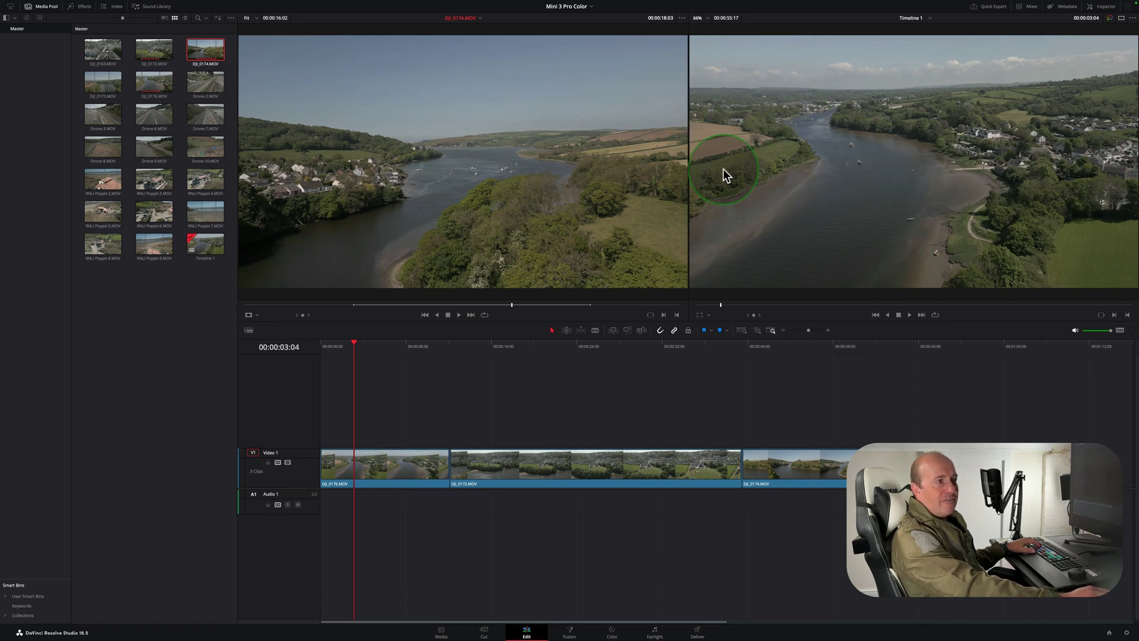
Step: Switch to the Color page, then review the project's color management settings and the application preferences
{"action": "left_click", "coordinate": [611, 633]}
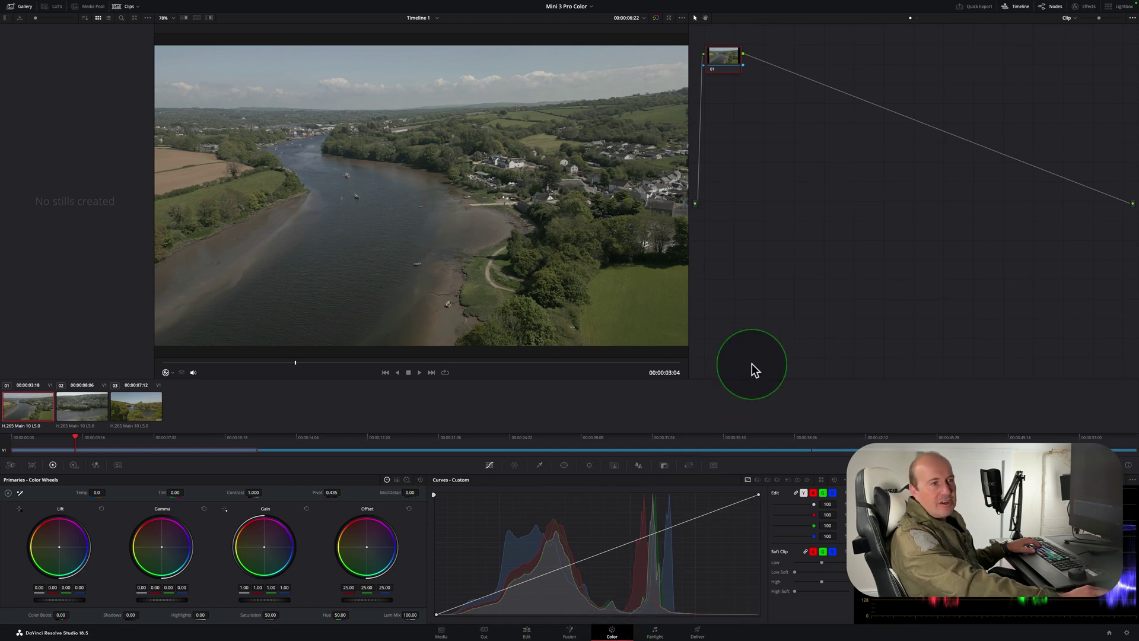
{"action": "left_click", "coordinate": [1110, 633]}
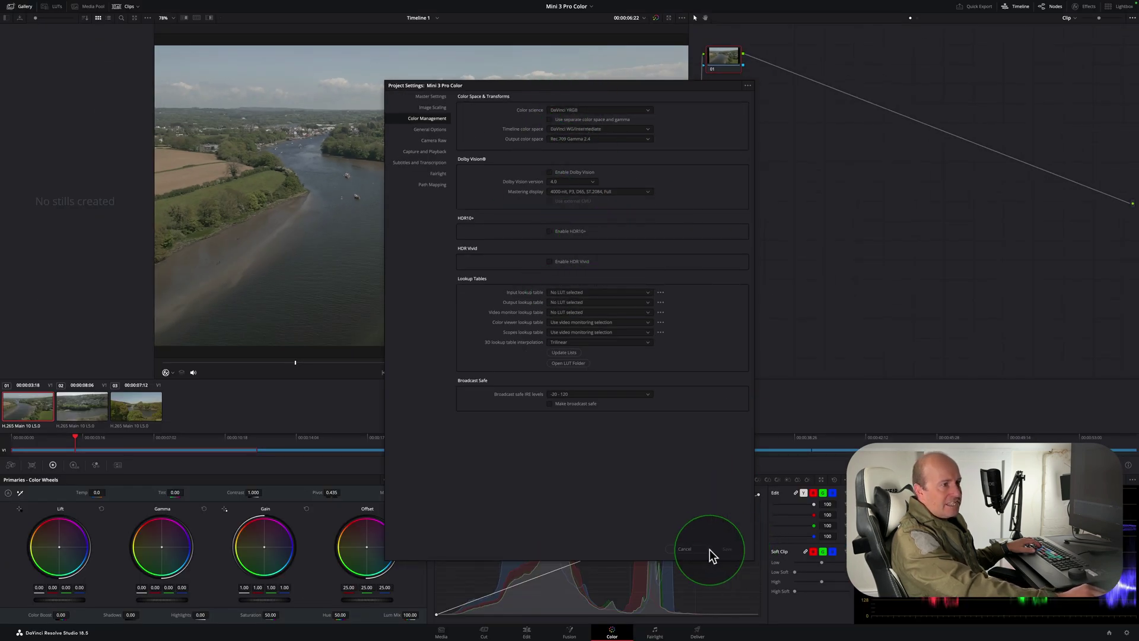
{"action": "left_click", "coordinate": [686, 549]}
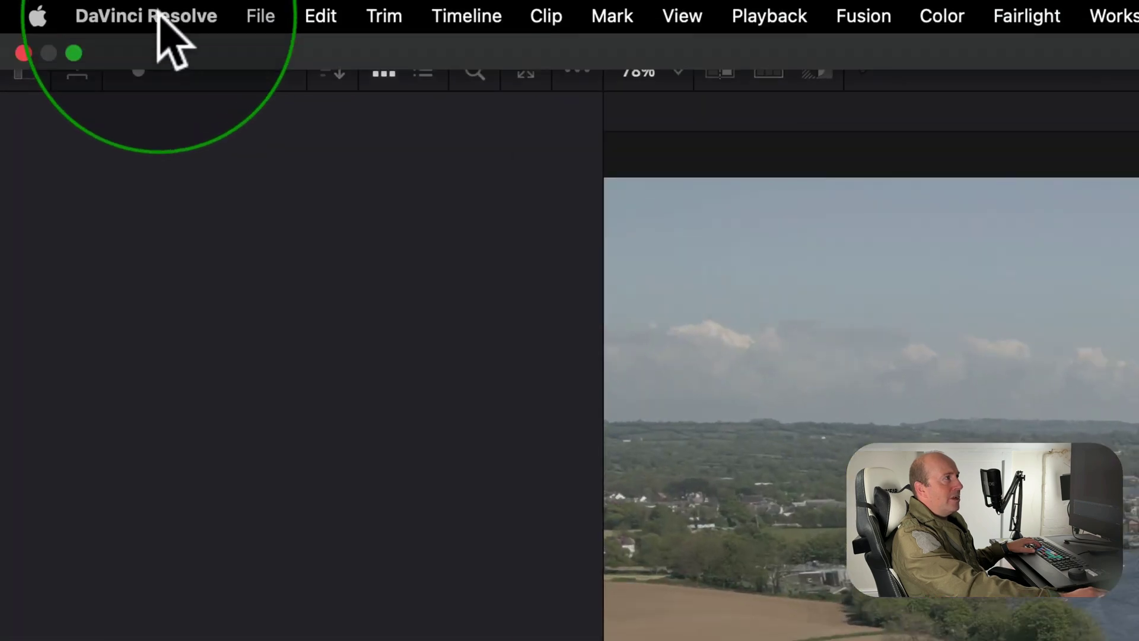
{"action": "left_click", "coordinate": [40, 3]}
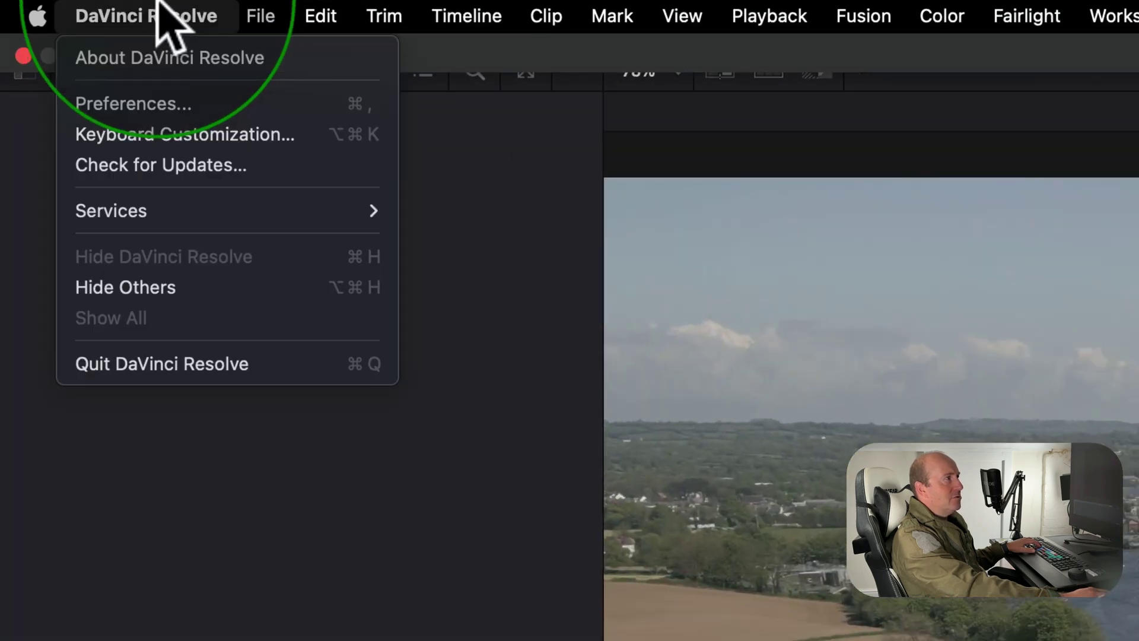
{"action": "left_click", "coordinate": [163, 105]}
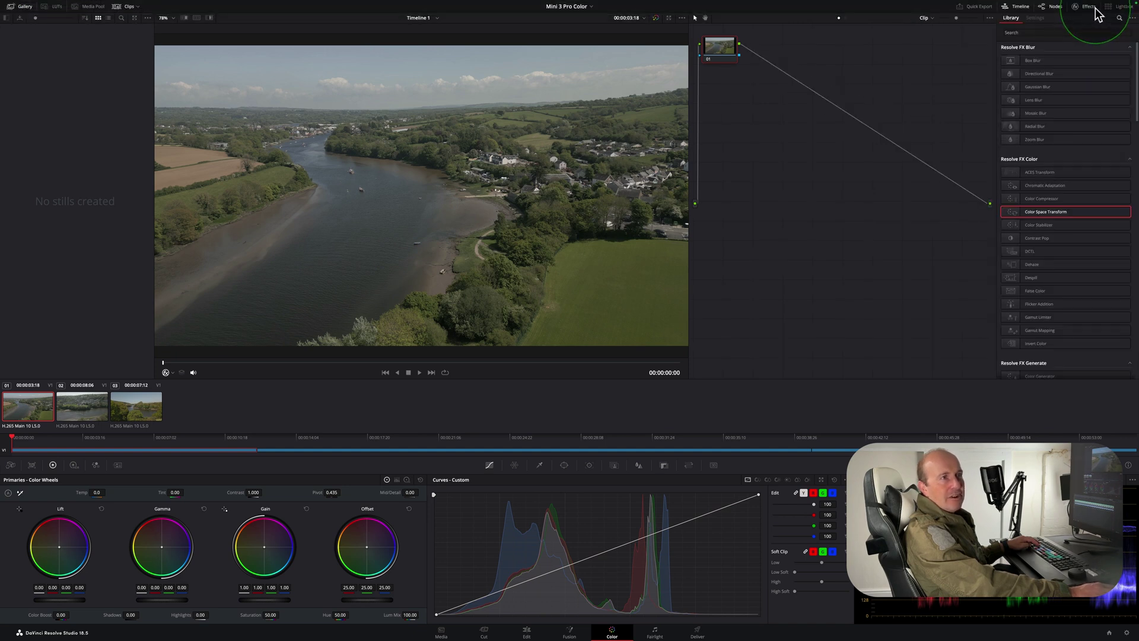
Step: Look through the three clips, return to the first one, and hide the timeline
{"action": "left_click", "coordinate": [80, 408]}
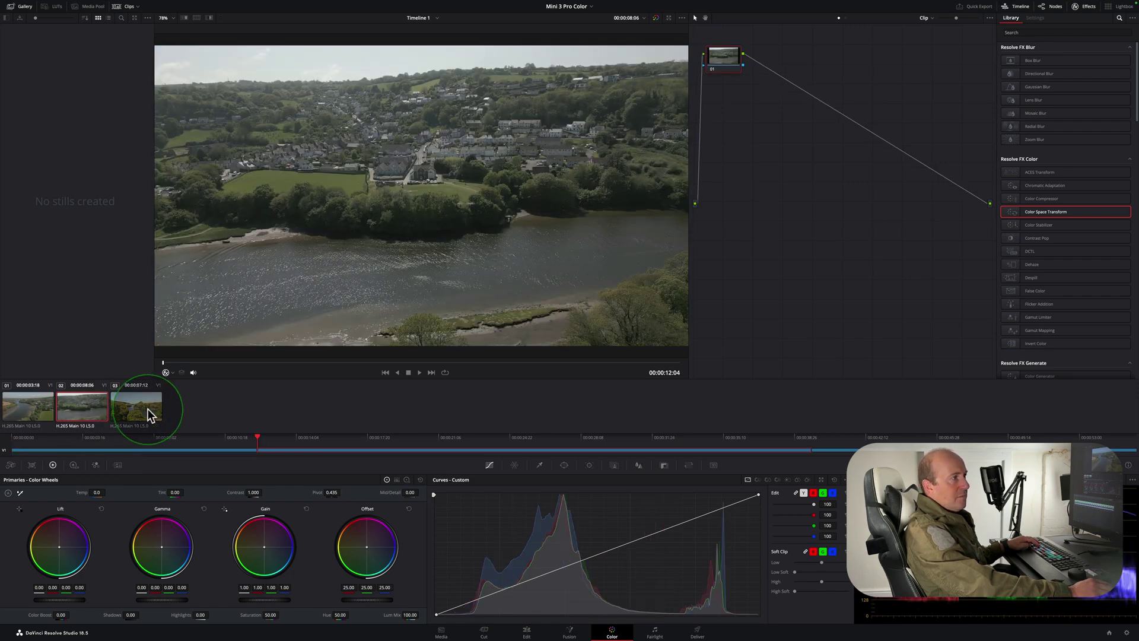
{"action": "left_click", "coordinate": [148, 414]}
{"action": "left_click", "coordinate": [34, 412]}
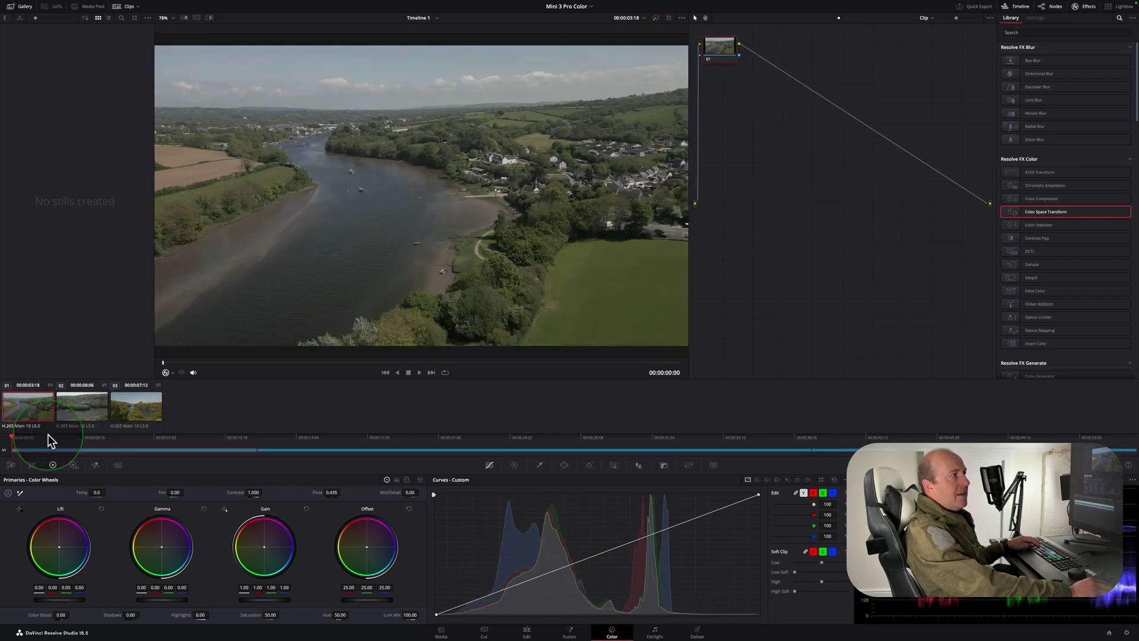
{"action": "mouse_move", "coordinate": [46, 436]}
{"action": "left_mouse_down"}
{"action": "mouse_move", "coordinate": [387, 442]}
{"action": "mouse_move", "coordinate": [59, 442]}
{"action": "left_mouse_up"}
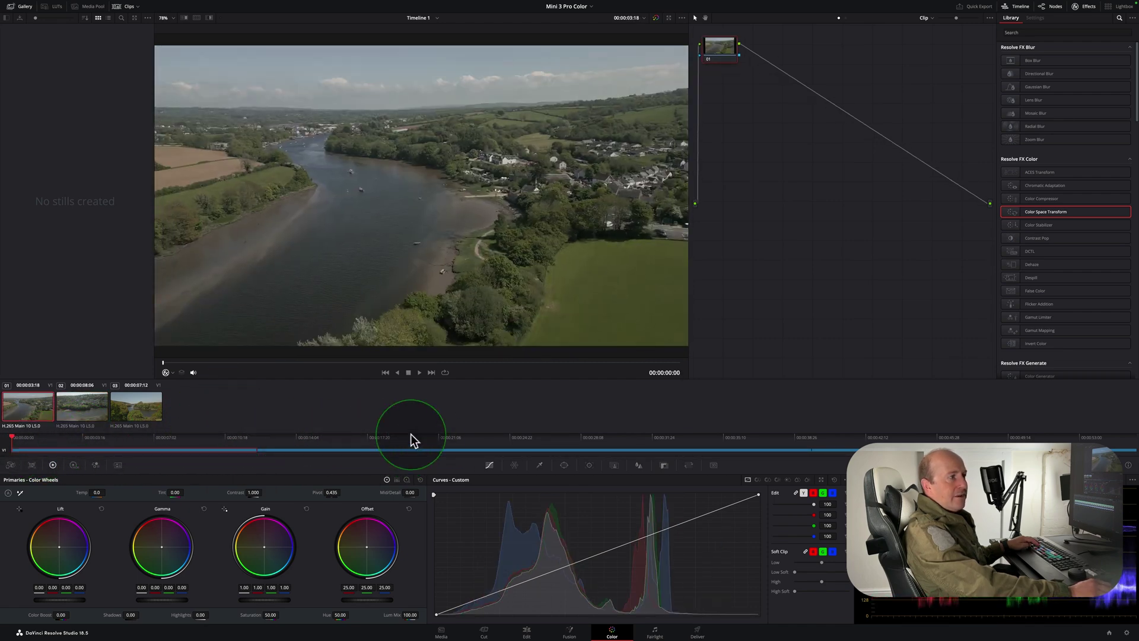
{"action": "left_click", "coordinate": [1020, 7]}
{"action": "left_click", "coordinate": [724, 265]}
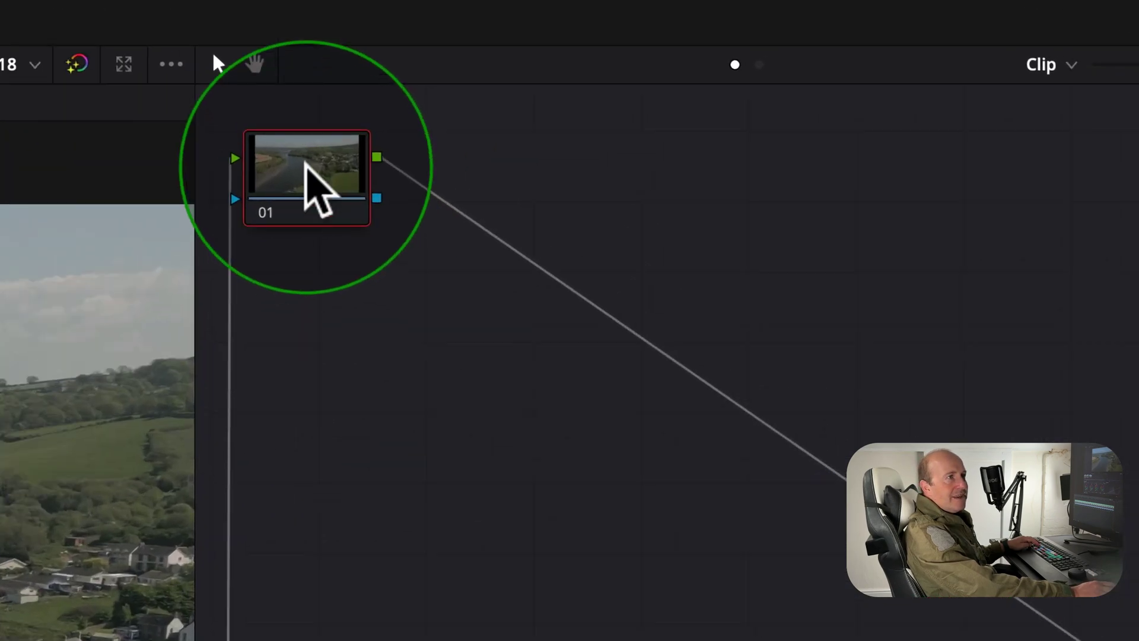
Step: Label the first clip's existing node CST In
{"action": "right_click", "coordinate": [717, 43]}
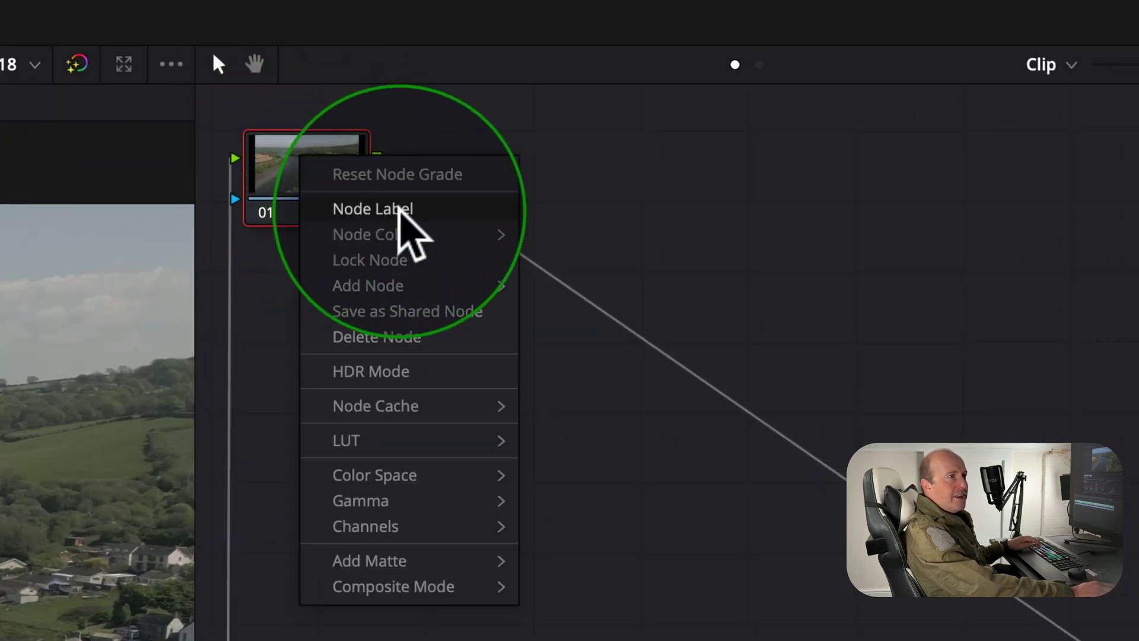
{"action": "left_click", "coordinate": [395, 211]}
{"action": "type", "text": "CST "}
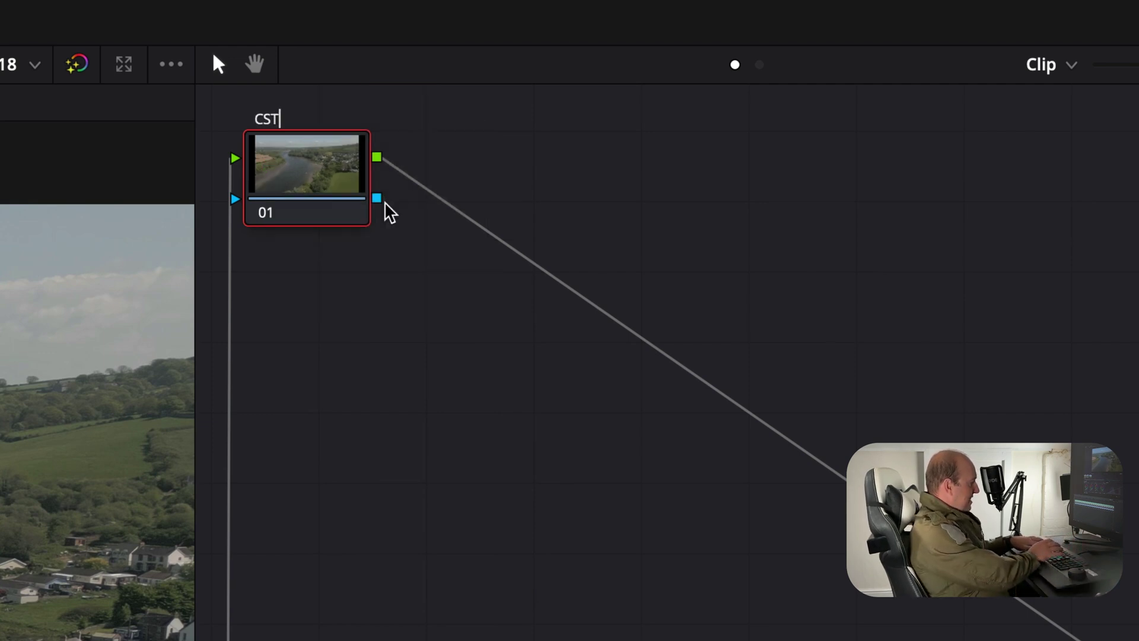
{"action": "type", "text": "In"}
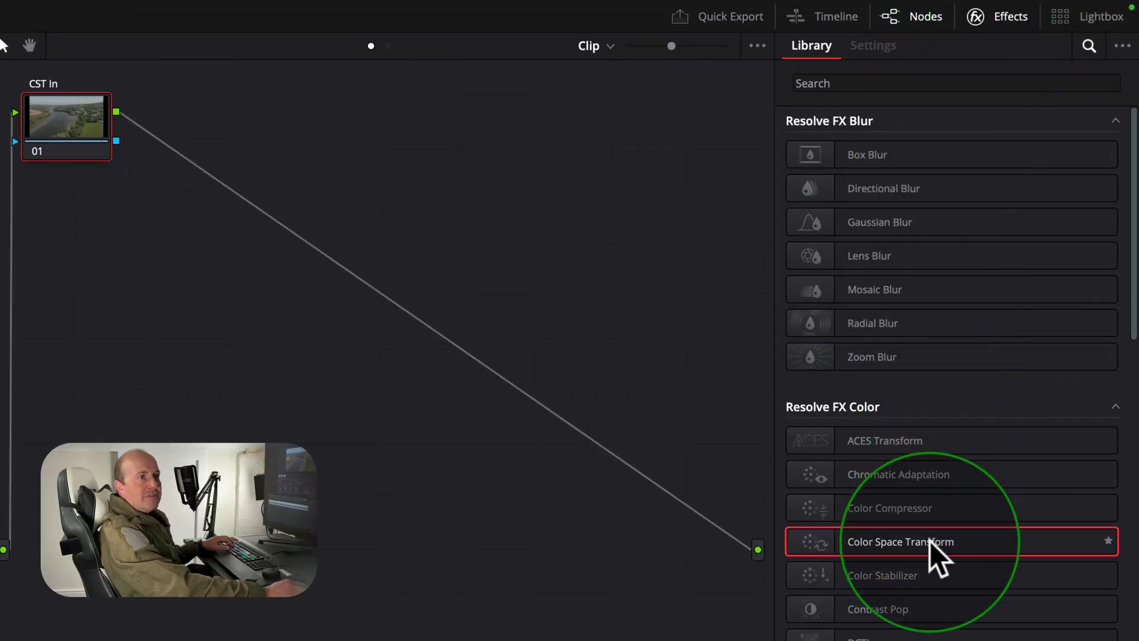
Step: Apply Color Space Transform to the CST In node, with DJI D-Gamut as input color space and Gamma 2.4 as input gamma
{"action": "left_click_drag", "start_coordinate": [930, 542], "coordinate": [84, 128]}
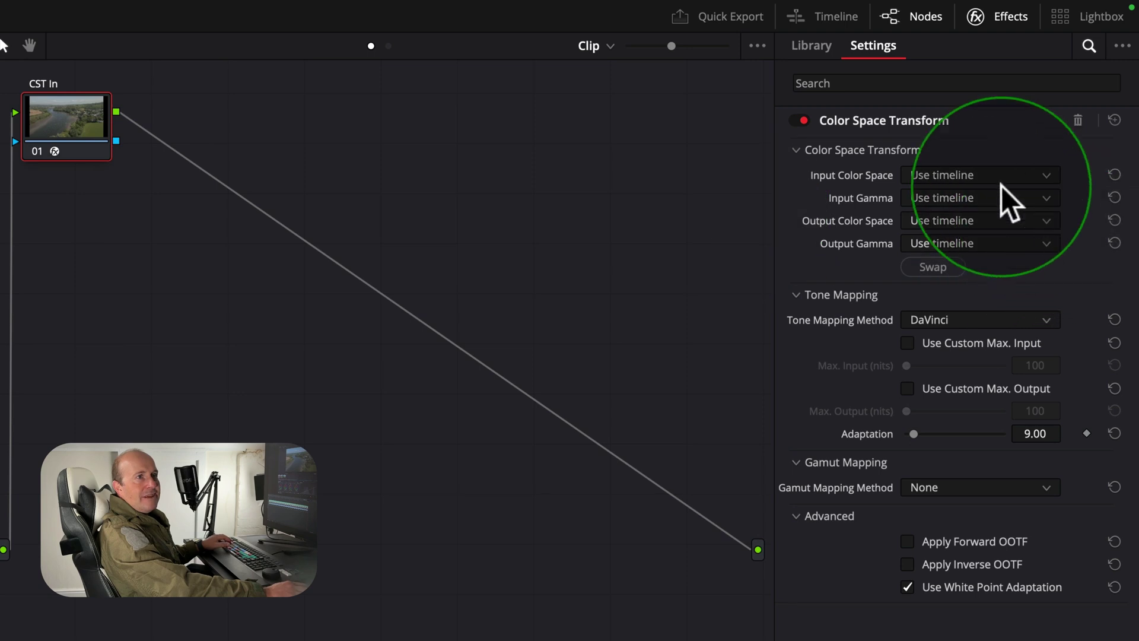
{"action": "left_click", "coordinate": [974, 175]}
{"action": "scroll", "coordinate": [987, 239], "scroll_direction": "down", "scroll_amount": 3}
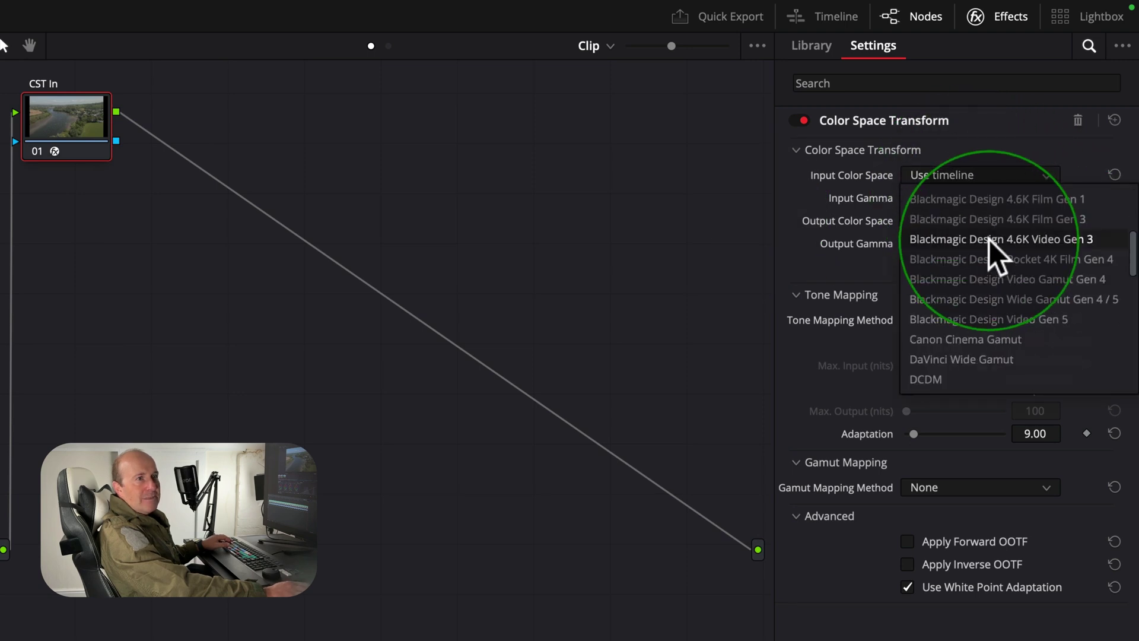
{"action": "scroll", "coordinate": [988, 240], "scroll_direction": "down", "scroll_amount": 2}
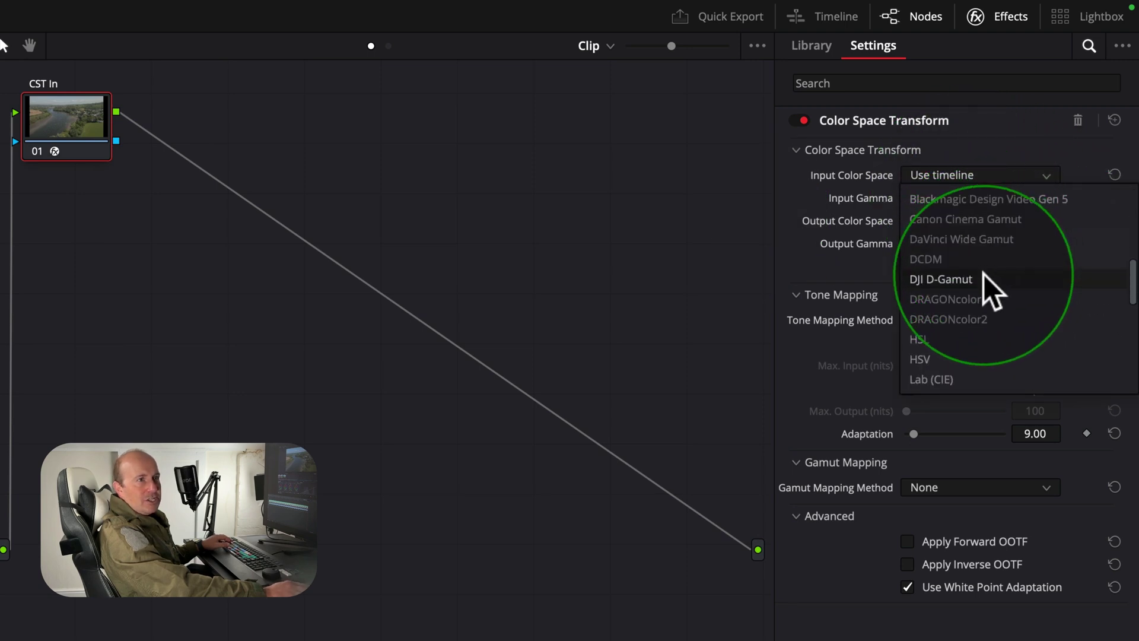
{"action": "left_click", "coordinate": [984, 274]}
{"action": "left_click", "coordinate": [952, 198]}
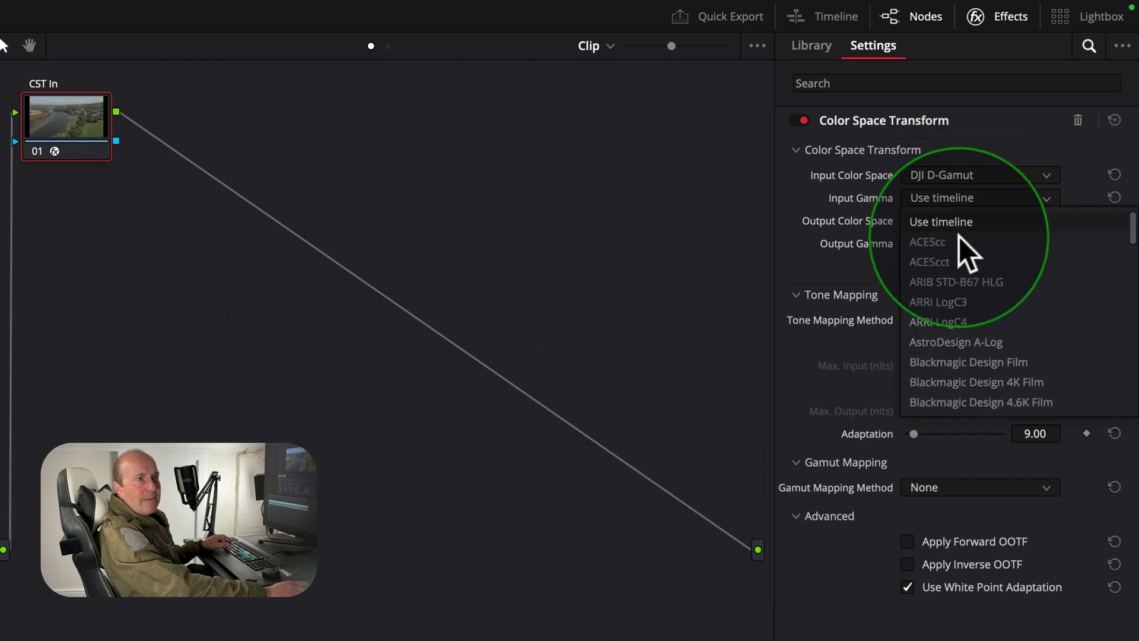
{"action": "scroll", "coordinate": [960, 237], "scroll_direction": "down", "scroll_amount": 8}
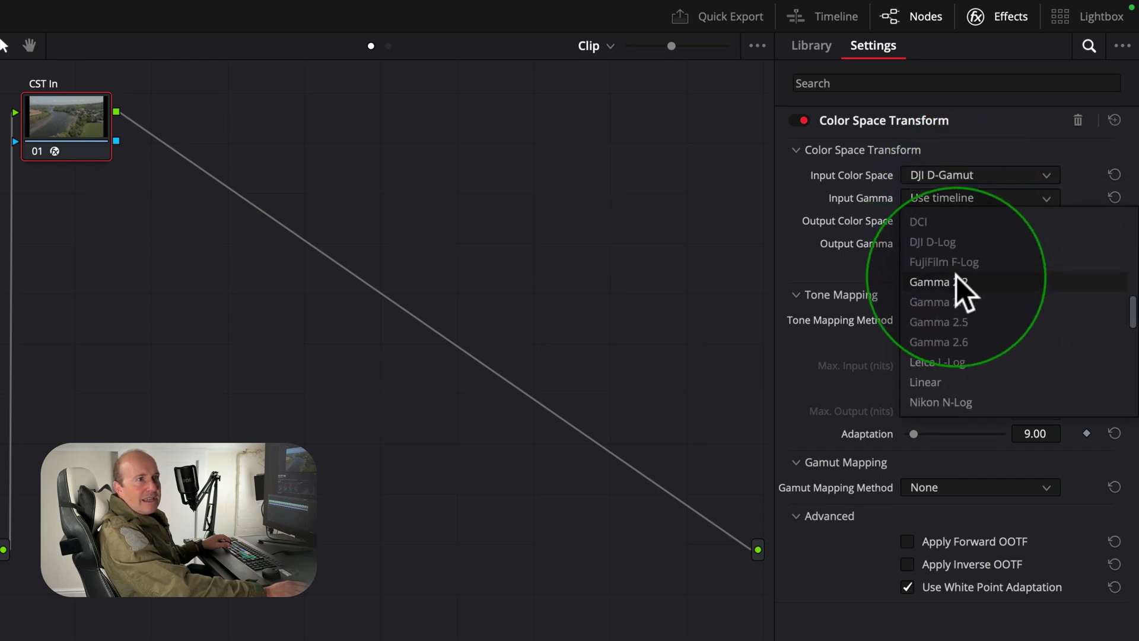
{"action": "left_click", "coordinate": [955, 300]}
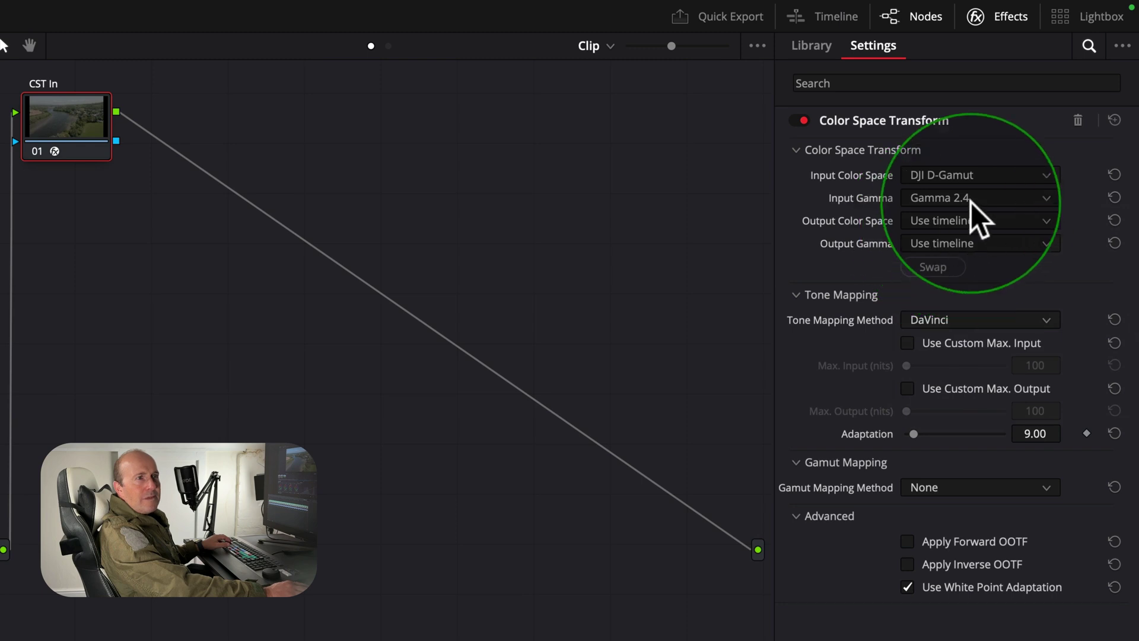
Step: Set the transform's output color space to DaVinci Wide Gamut and its output gamma to Gamma 2.4
{"action": "left_click", "coordinate": [942, 219]}
{"action": "scroll", "coordinate": [941, 268], "scroll_direction": "down", "scroll_amount": 3}
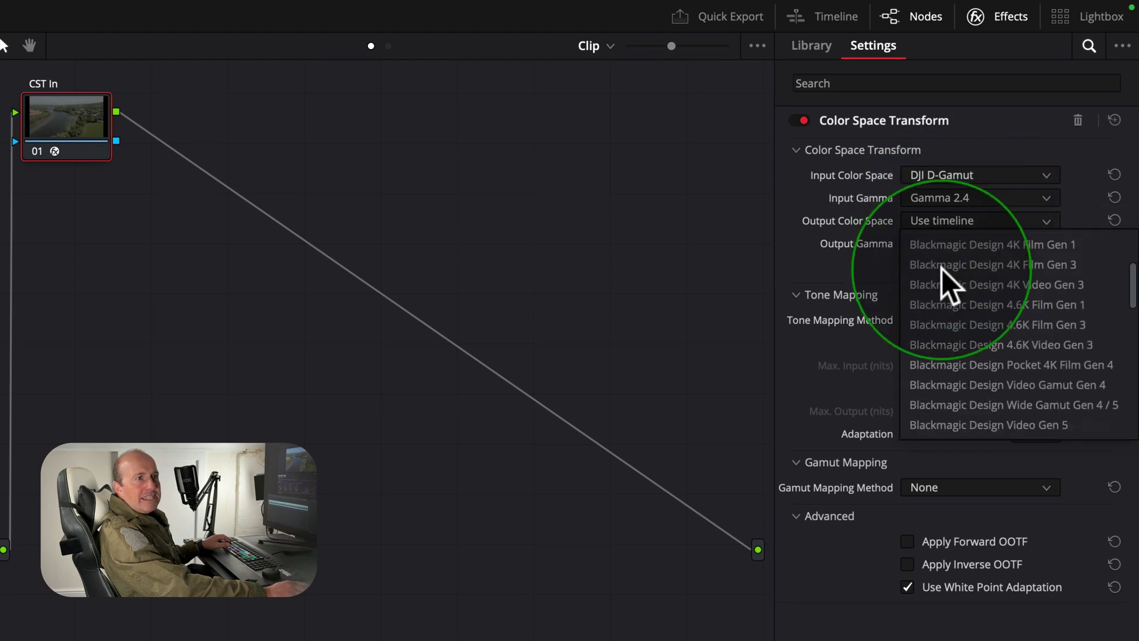
{"action": "scroll", "coordinate": [941, 268], "scroll_direction": "down", "scroll_amount": 3}
{"action": "left_click", "coordinate": [971, 283]}
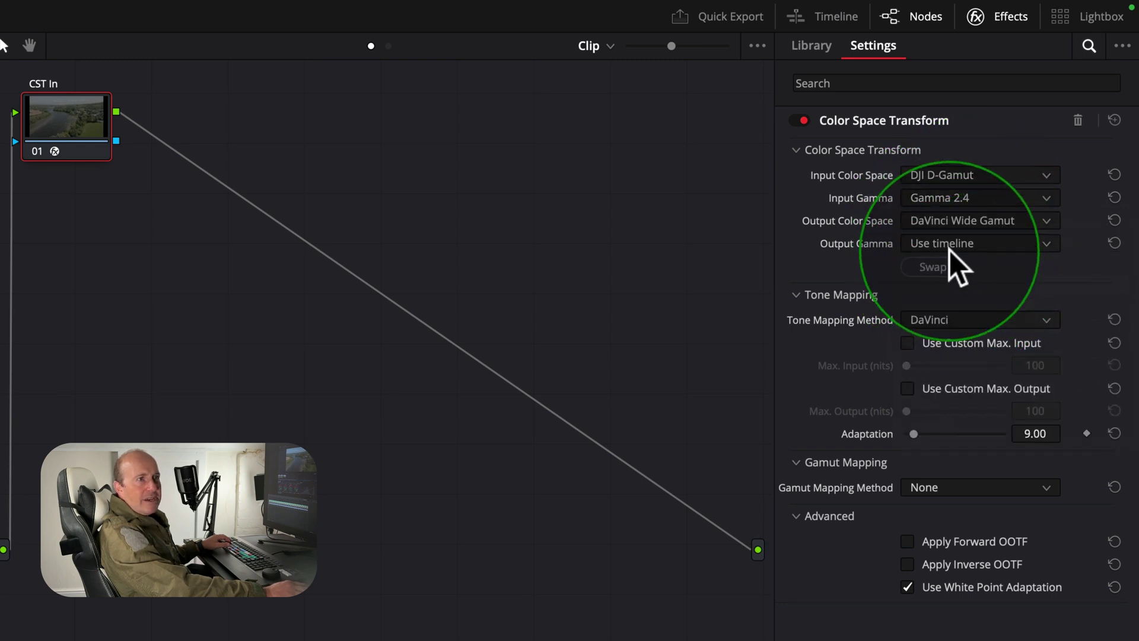
{"action": "left_click", "coordinate": [946, 242]}
{"action": "scroll", "coordinate": [962, 286], "scroll_direction": "down", "scroll_amount": 6}
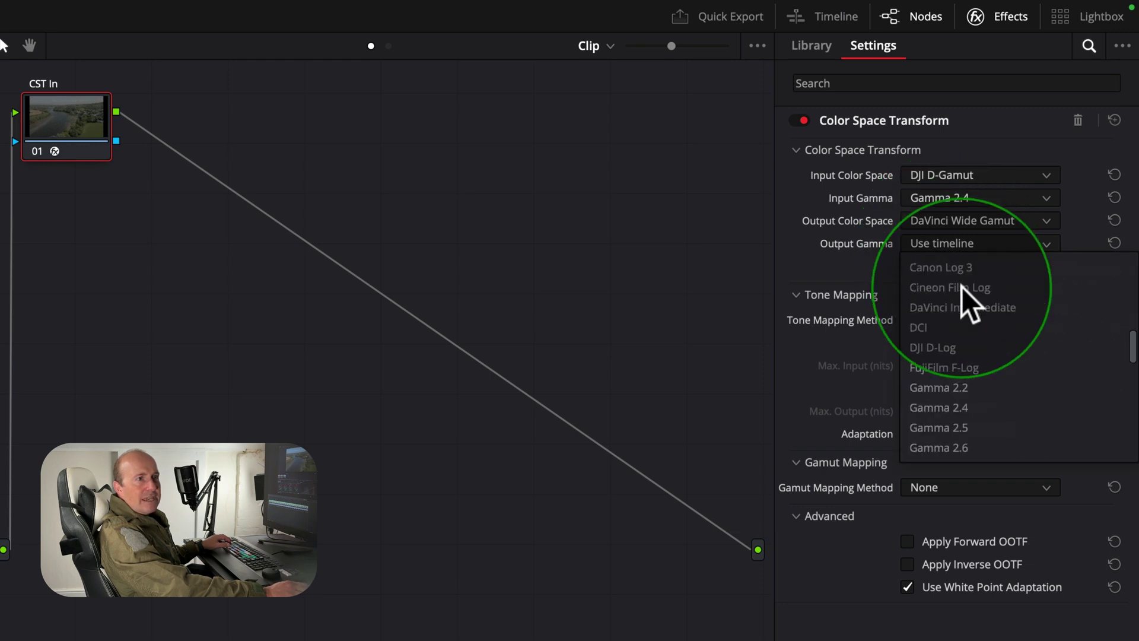
{"action": "left_click", "coordinate": [956, 401]}
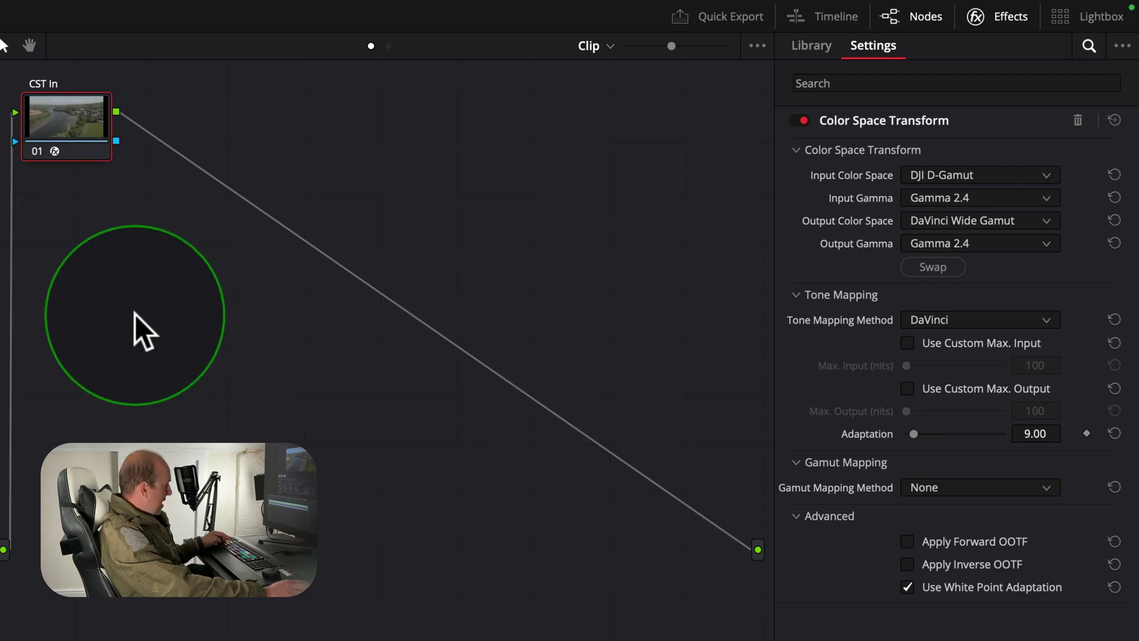
Step: Add a serial node after CST In and label it CST Out
{"action": "key", "text": "alt+s"}
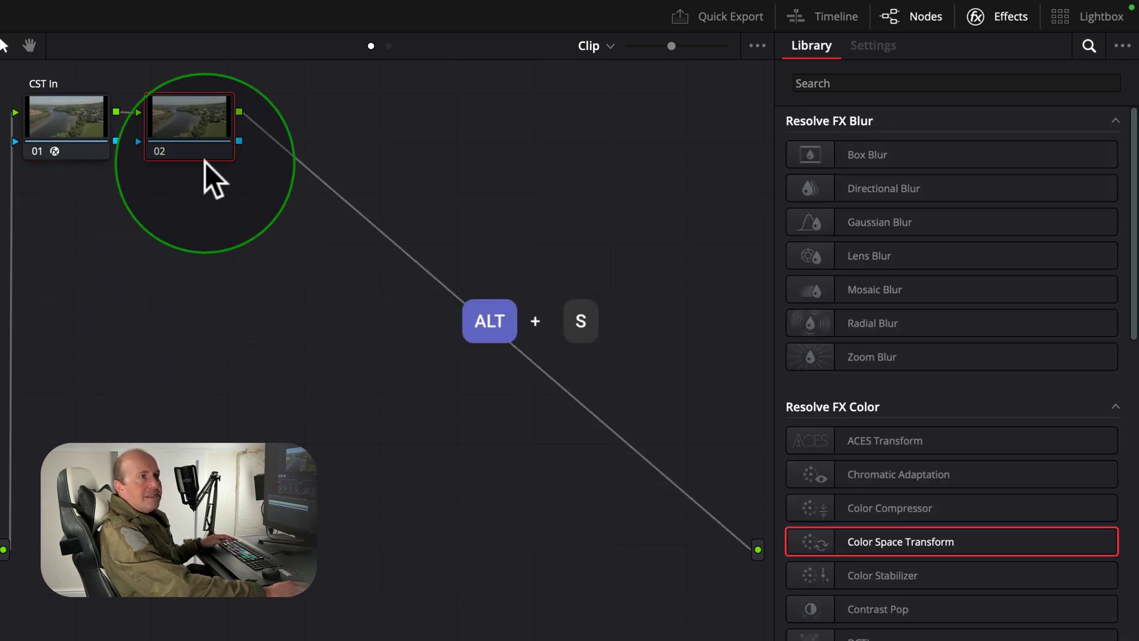
{"action": "right_click", "coordinate": [198, 126]}
{"action": "left_click", "coordinate": [244, 163]}
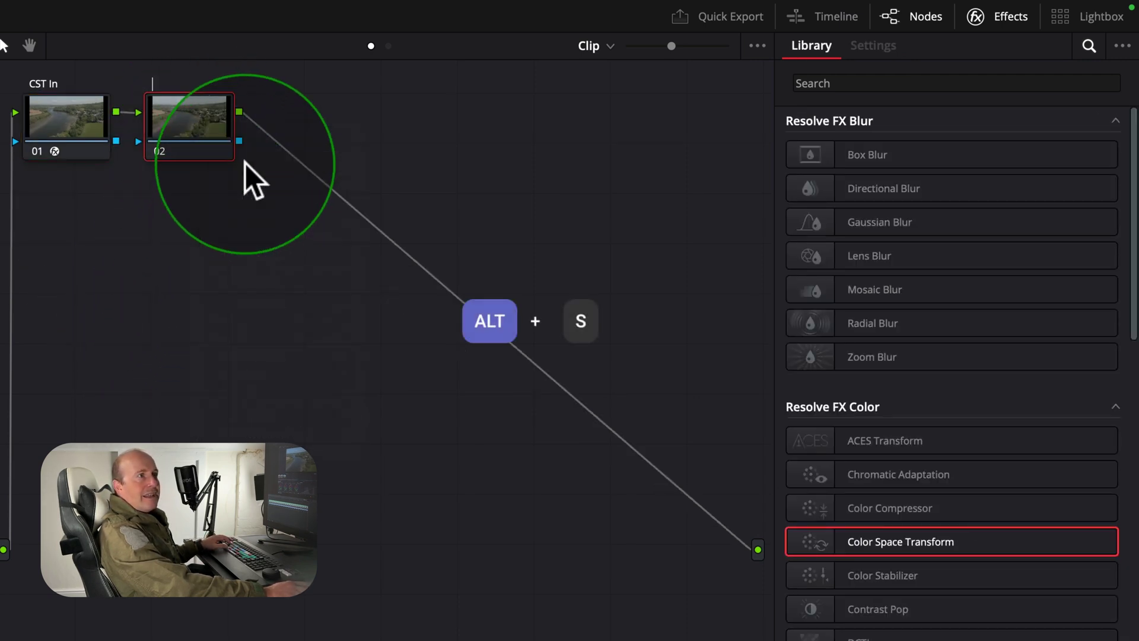
{"action": "type", "text": "CST"}
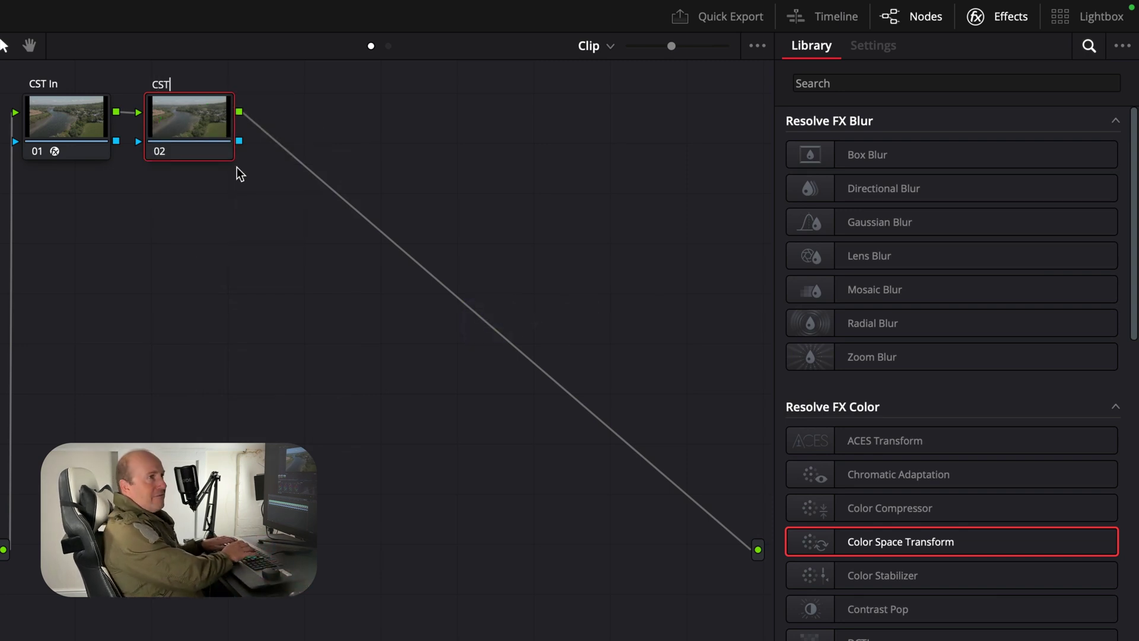
{"action": "type", "text": " Olut"}
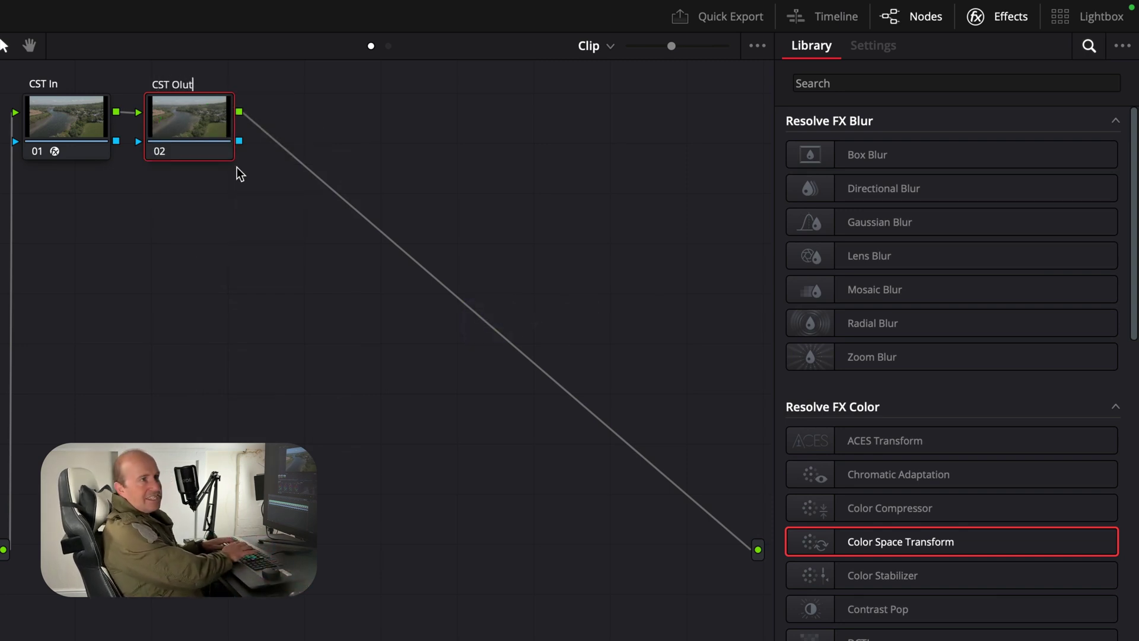
{"action": "key", "text": "BackSpace"}
{"action": "key", "text": "BackSpace"}
{"action": "key", "text": "BackSpace"}
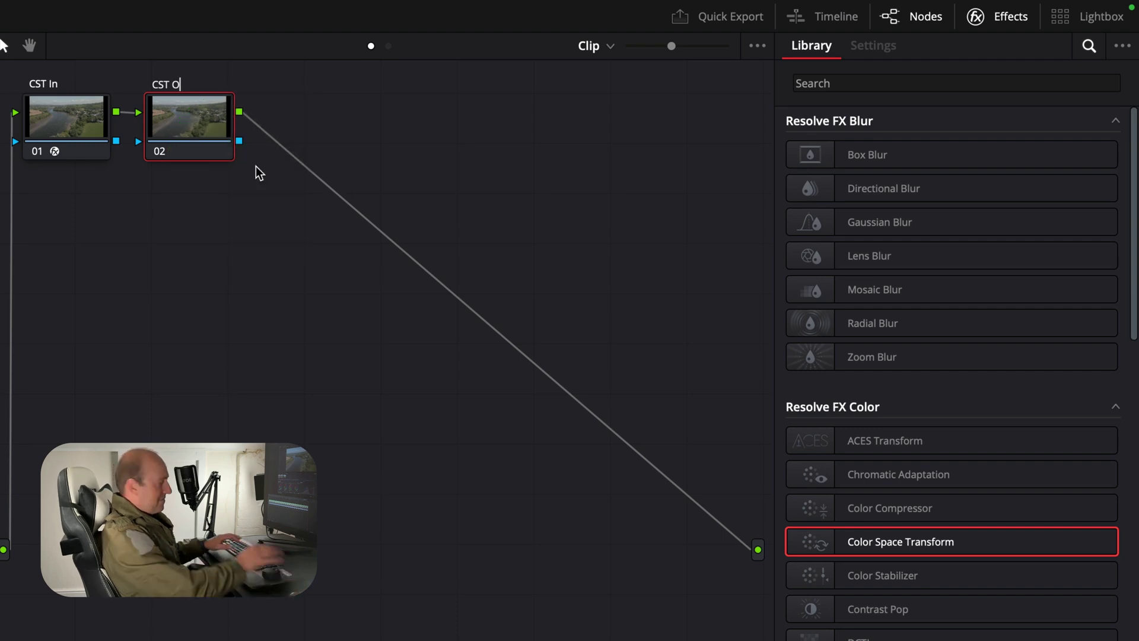
{"action": "type", "text": "ut"}
{"action": "key", "text": "Return"}
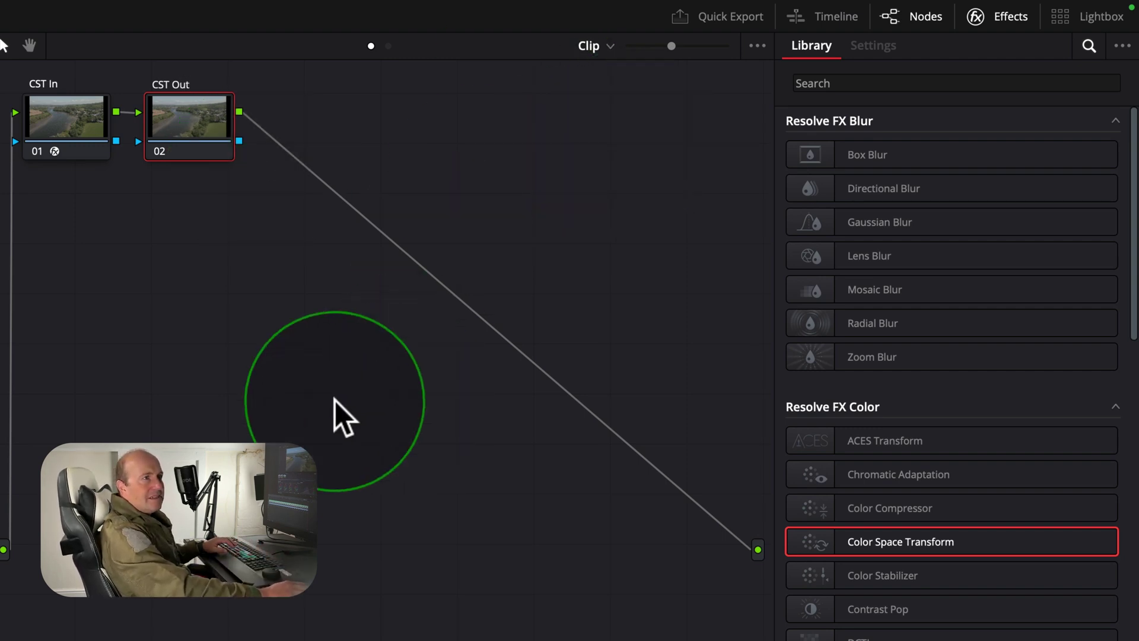
Step: Apply Color Space Transform to the CST Out node, with DaVinci Wide Gamut as input color space and Gamma 2.4 as input gamma
{"action": "left_click_drag", "start_coordinate": [890, 541], "coordinate": [189, 123]}
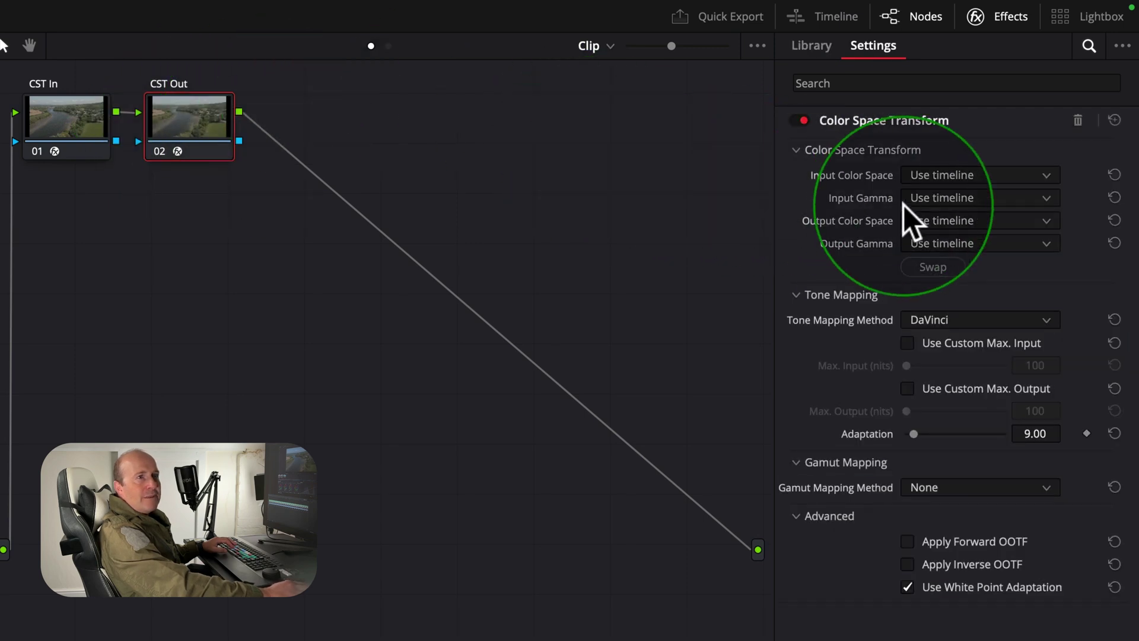
{"action": "left_click", "coordinate": [975, 173]}
{"action": "scroll", "coordinate": [943, 231], "scroll_direction": "down", "scroll_amount": 6}
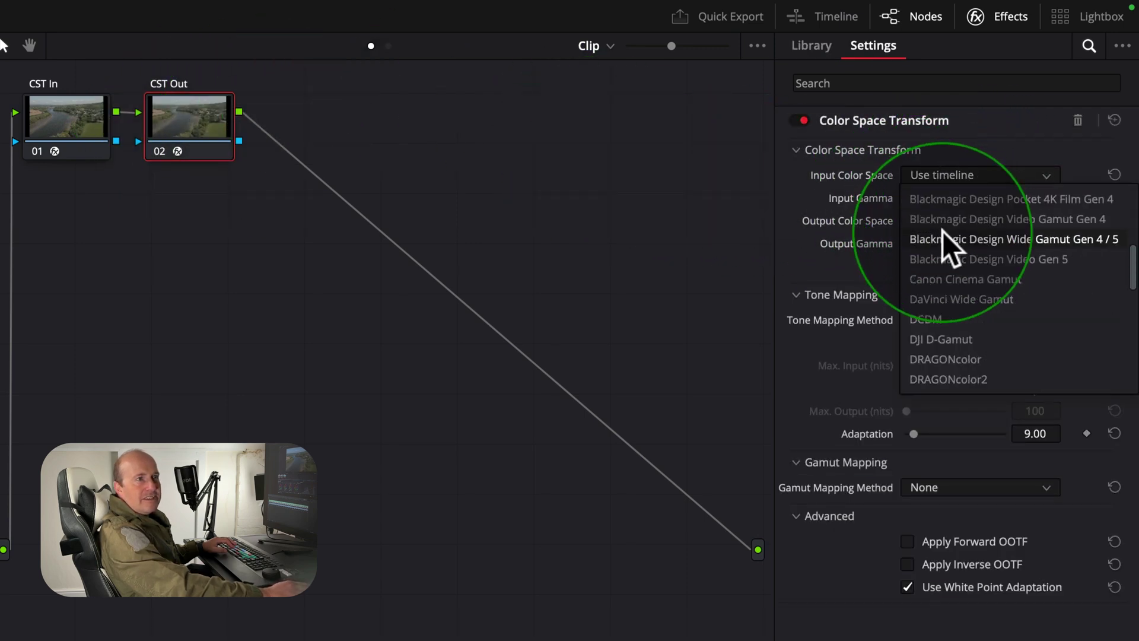
{"action": "left_click", "coordinate": [983, 300]}
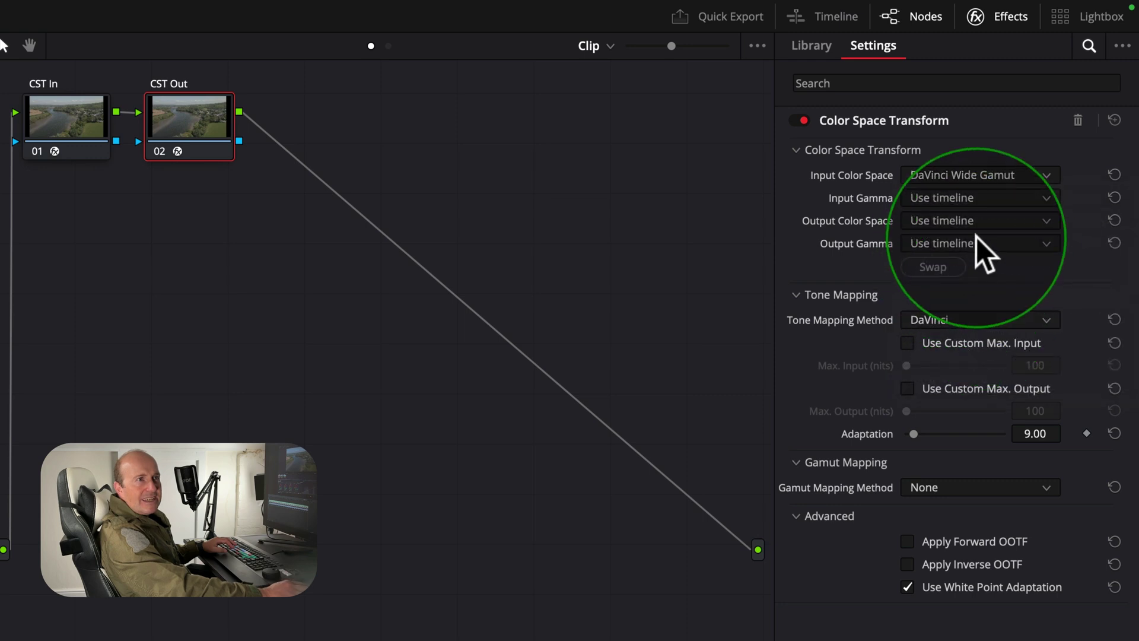
{"action": "left_click", "coordinate": [955, 198]}
{"action": "scroll", "coordinate": [966, 290], "scroll_direction": "down", "scroll_amount": 5}
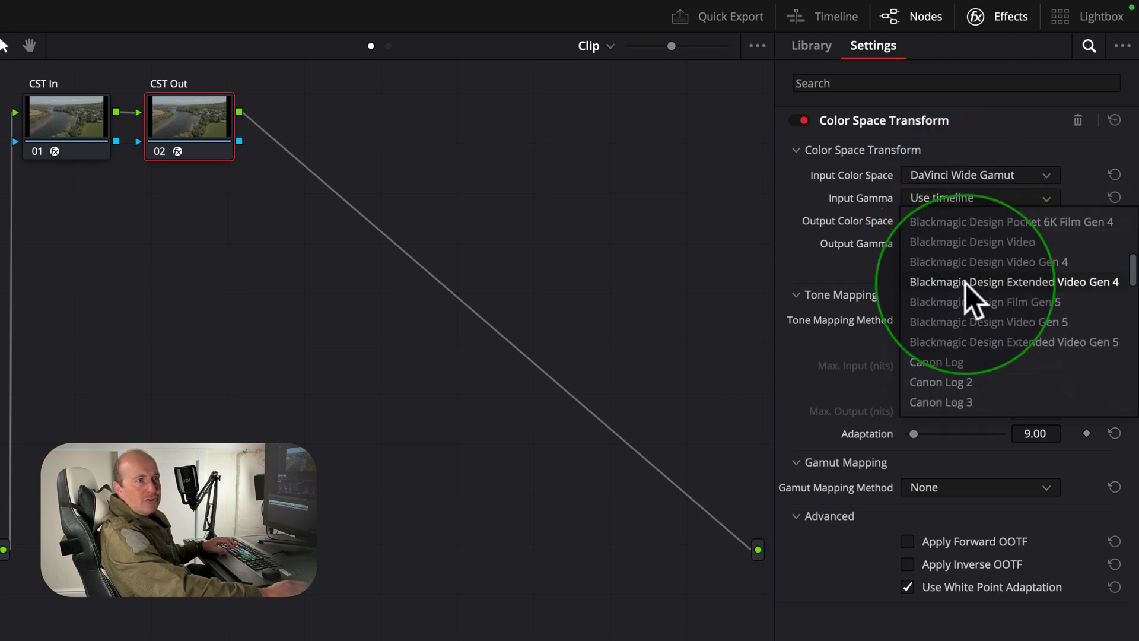
{"action": "left_click", "coordinate": [966, 362]}
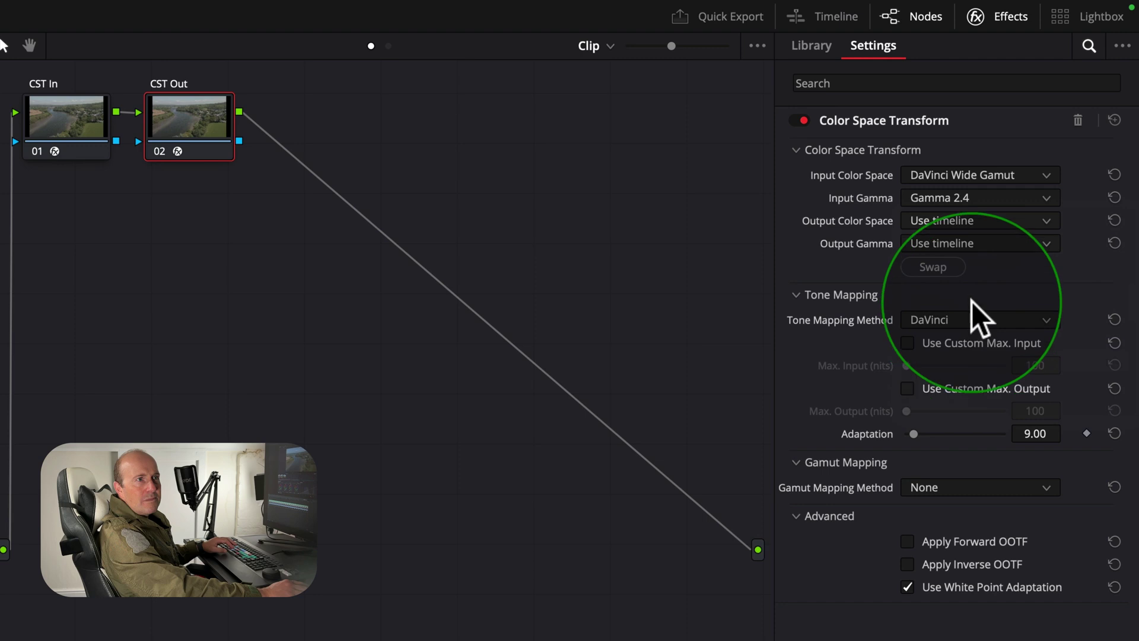
Step: Set the CST Out transform's output color space to Rec.709 and its output gamma to Gamma 2.4
{"action": "left_click", "coordinate": [938, 222]}
{"action": "scroll", "coordinate": [959, 311], "scroll_direction": "down", "scroll_amount": 10}
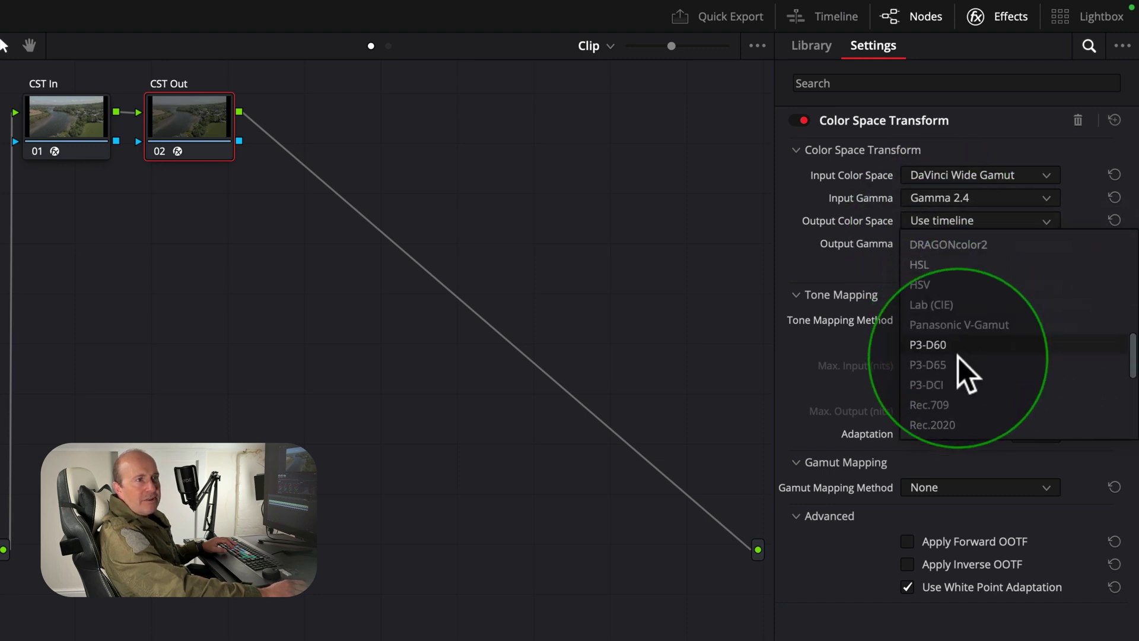
{"action": "left_click", "coordinate": [974, 398]}
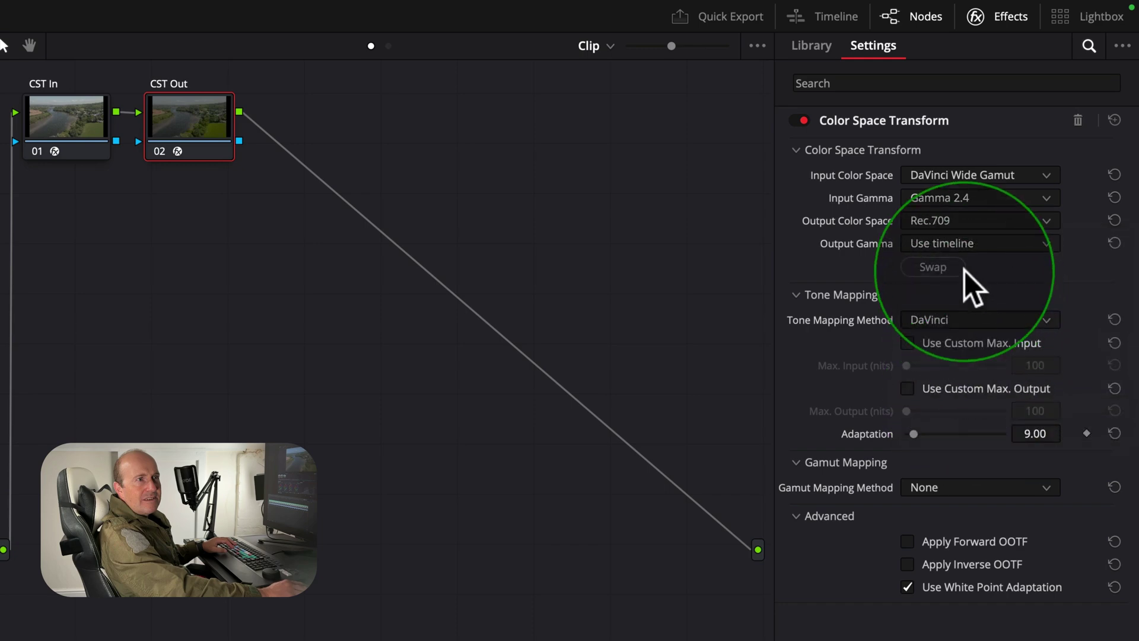
{"action": "left_click", "coordinate": [943, 246]}
{"action": "scroll", "coordinate": [956, 299], "scroll_direction": "down", "scroll_amount": 3}
{"action": "scroll", "coordinate": [956, 302], "scroll_direction": "down", "scroll_amount": 3}
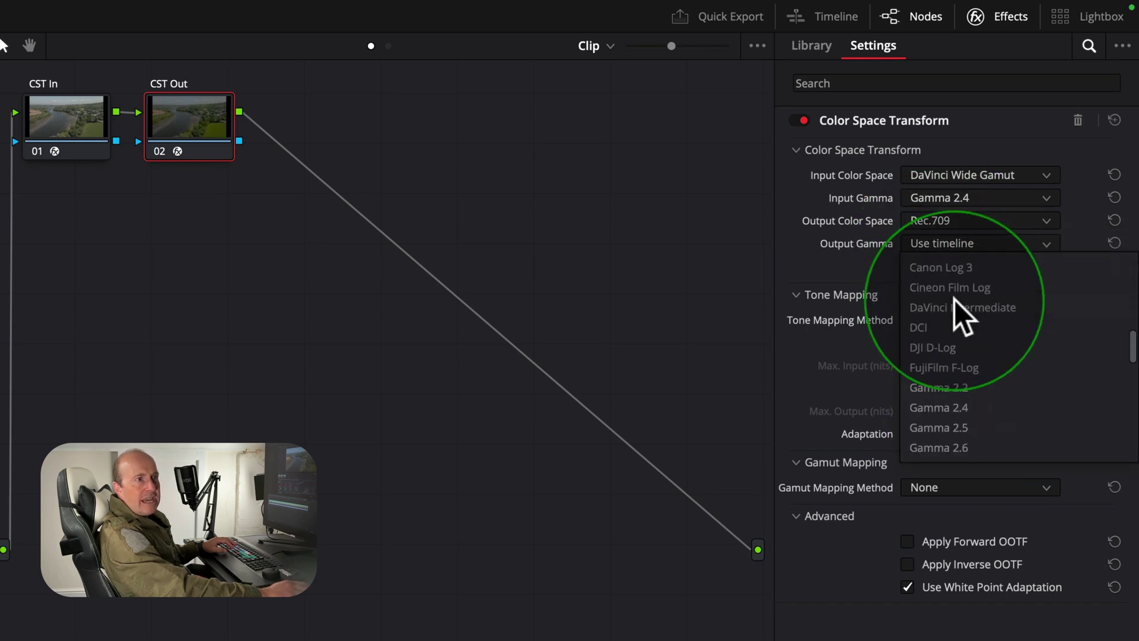
{"action": "left_click", "coordinate": [971, 407]}
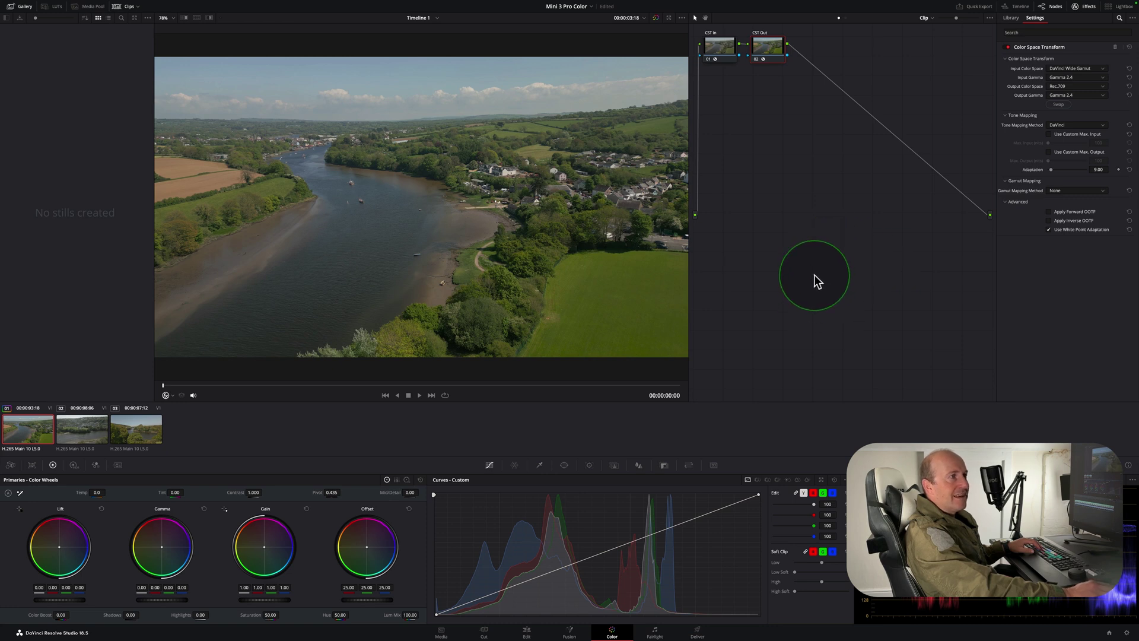
Step: Compare the image with both color space transform nodes disabled and enabled again
{"action": "left_click_drag", "start_coordinate": [796, 90], "coordinate": [700, 40]}
{"action": "key", "text": "ctrl+d"}
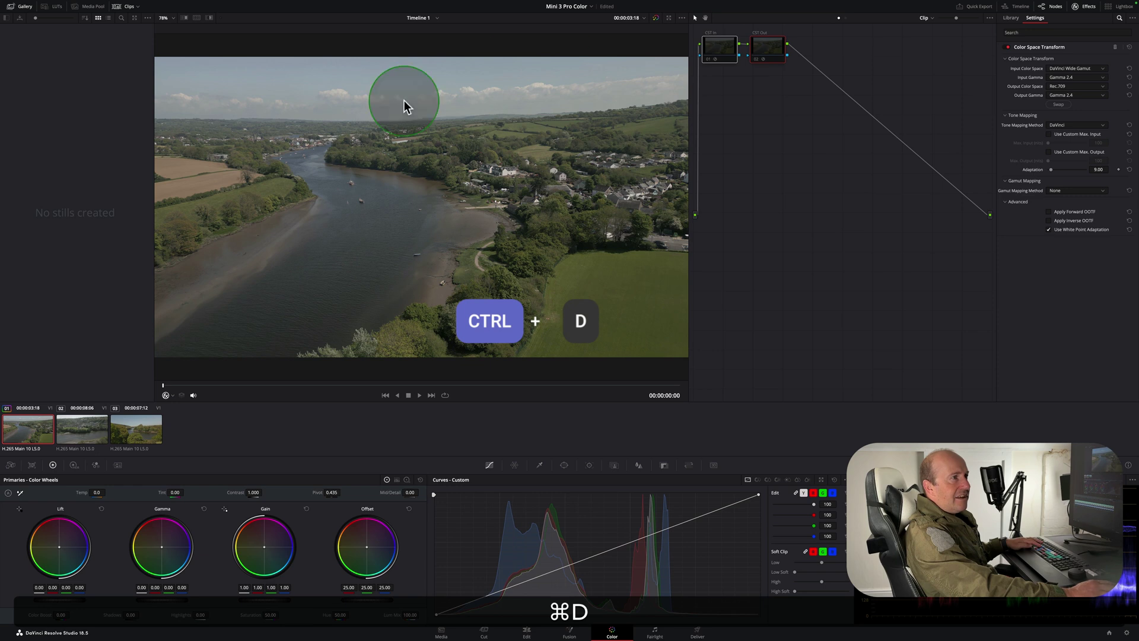
{"action": "key", "text": "ctrl+d"}
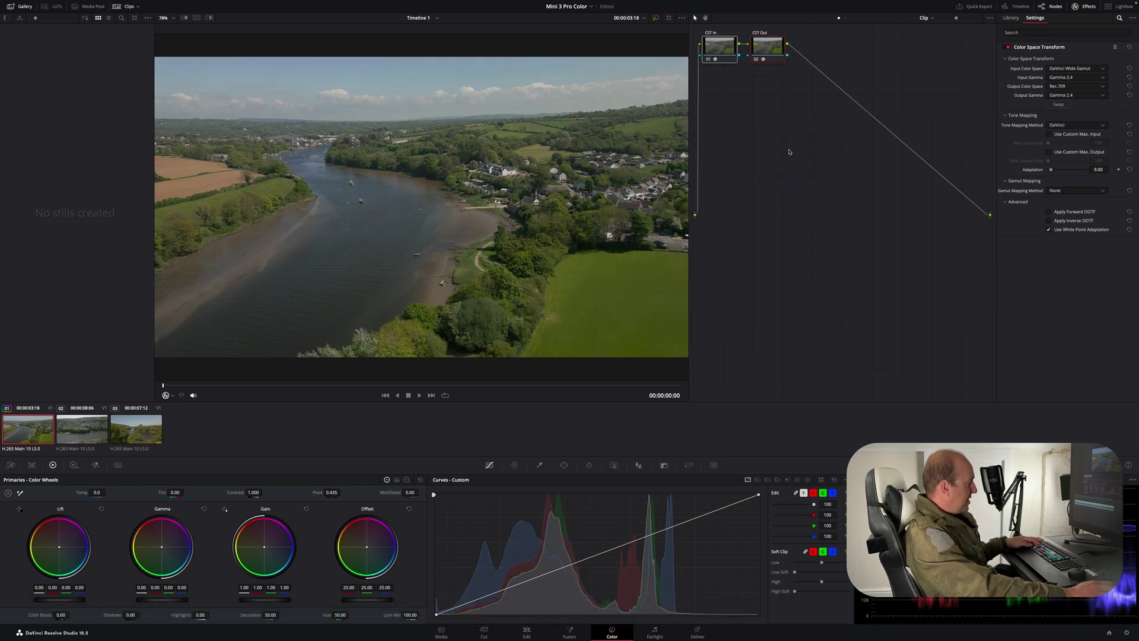
{"action": "left_click", "coordinate": [799, 155]}
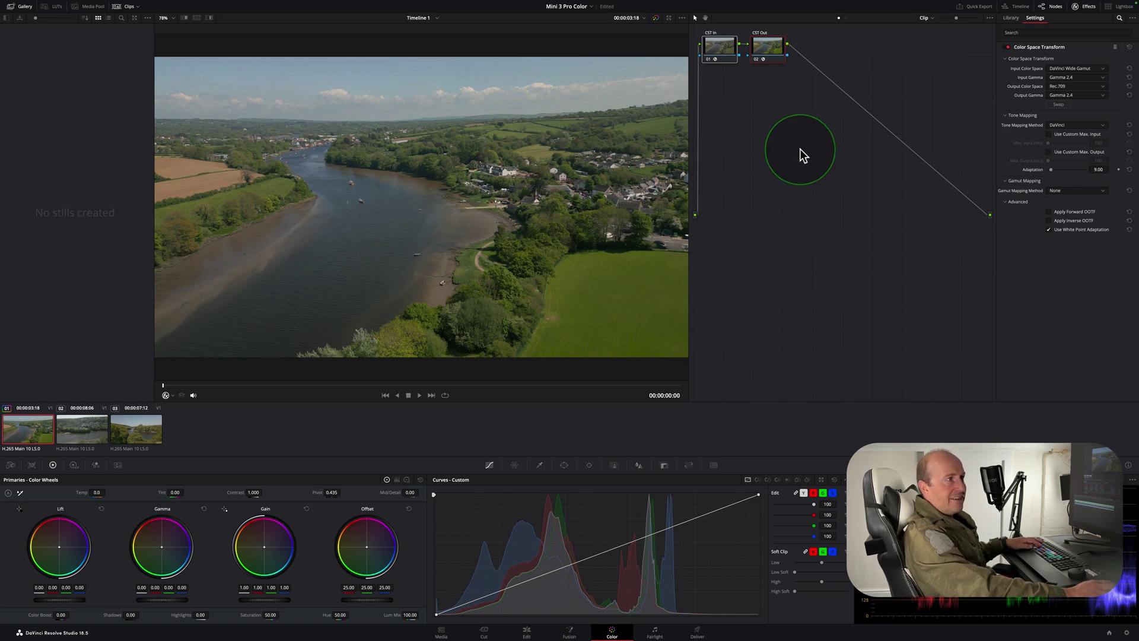
Step: Hide the effects library and move the CST Out node to the far end of the node graph, beside the output
{"action": "left_click", "coordinate": [1085, 6]}
{"action": "left_click", "coordinate": [765, 66]}
{"action": "left_click_drag", "start_coordinate": [776, 56], "coordinate": [1113, 253]}
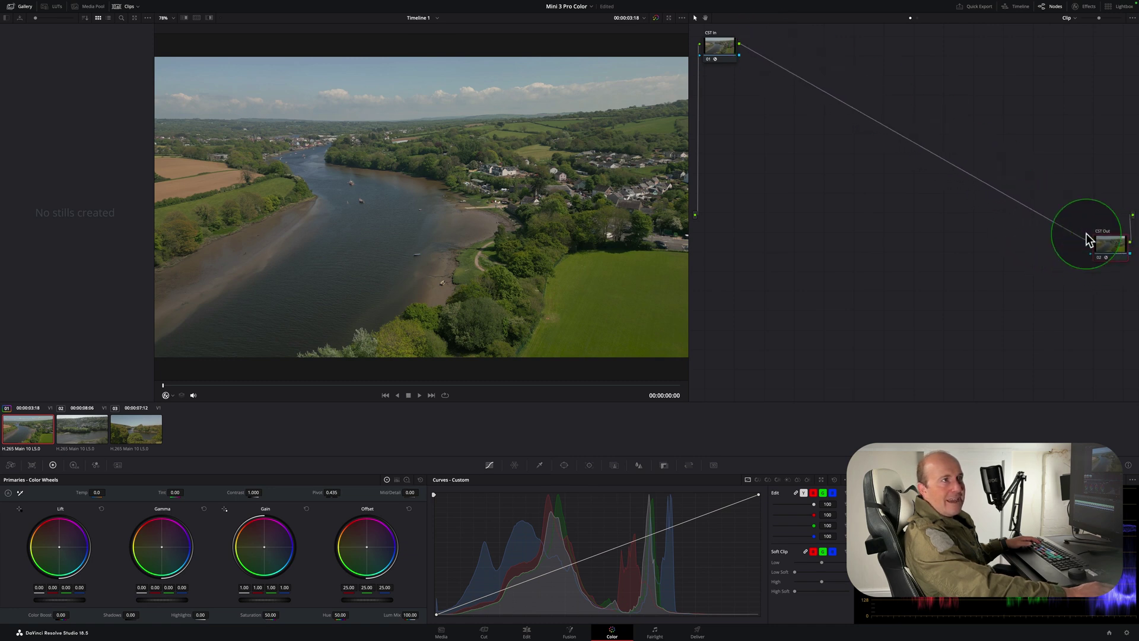
Step: Add a serial node after CST In, place it just below that node, and label it Exposure
{"action": "left_click", "coordinate": [700, 45]}
{"action": "left_click", "coordinate": [720, 99]}
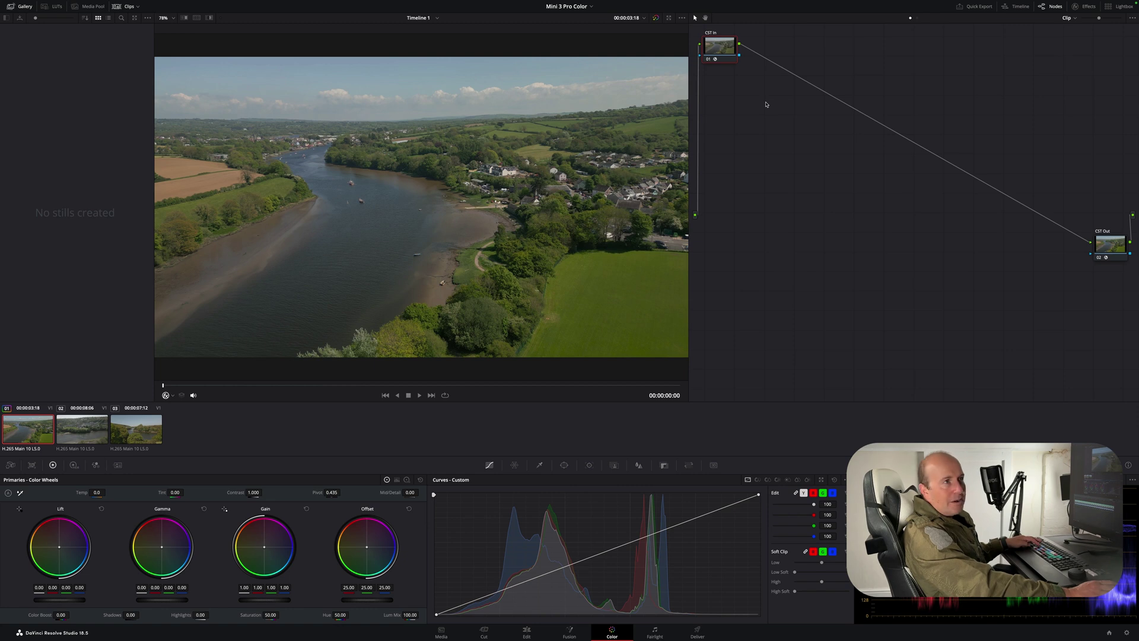
{"action": "key", "text": "alt+s"}
{"action": "left_click_drag", "start_coordinate": [768, 46], "coordinate": [753, 124]}
{"action": "key", "text": "shift"}
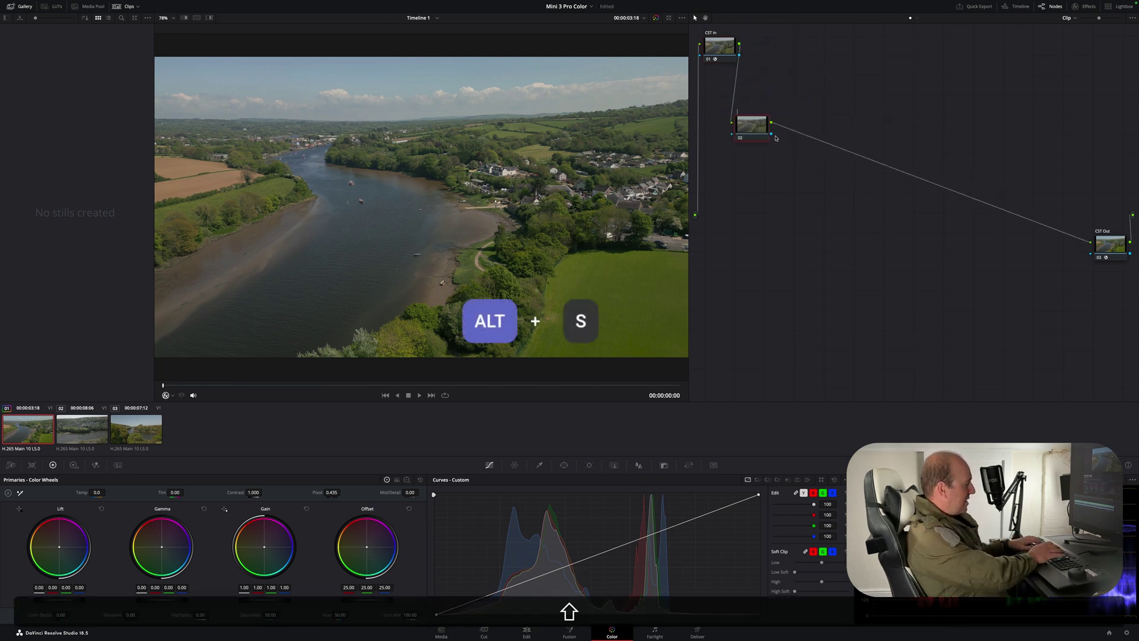
{"action": "type", "text": "sure"}
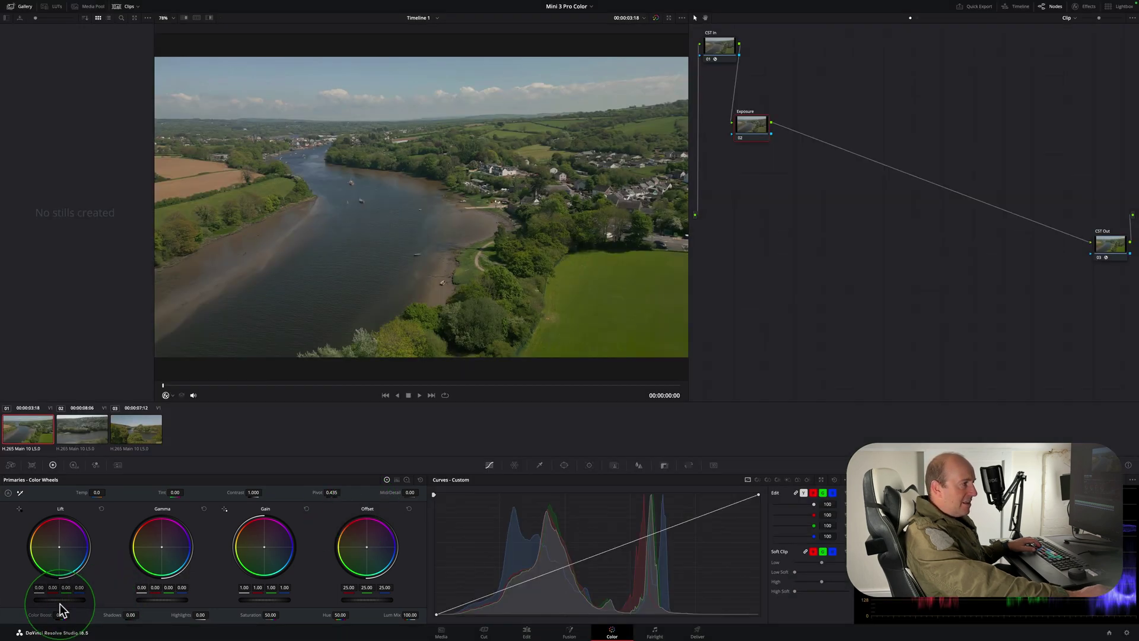
Step: Try overall lift, gamma, gain and offset adjustments on the Exposure node, resetting each one after trying it
{"action": "left_click_drag", "start_coordinate": [63, 599], "coordinate": [41, 600]}
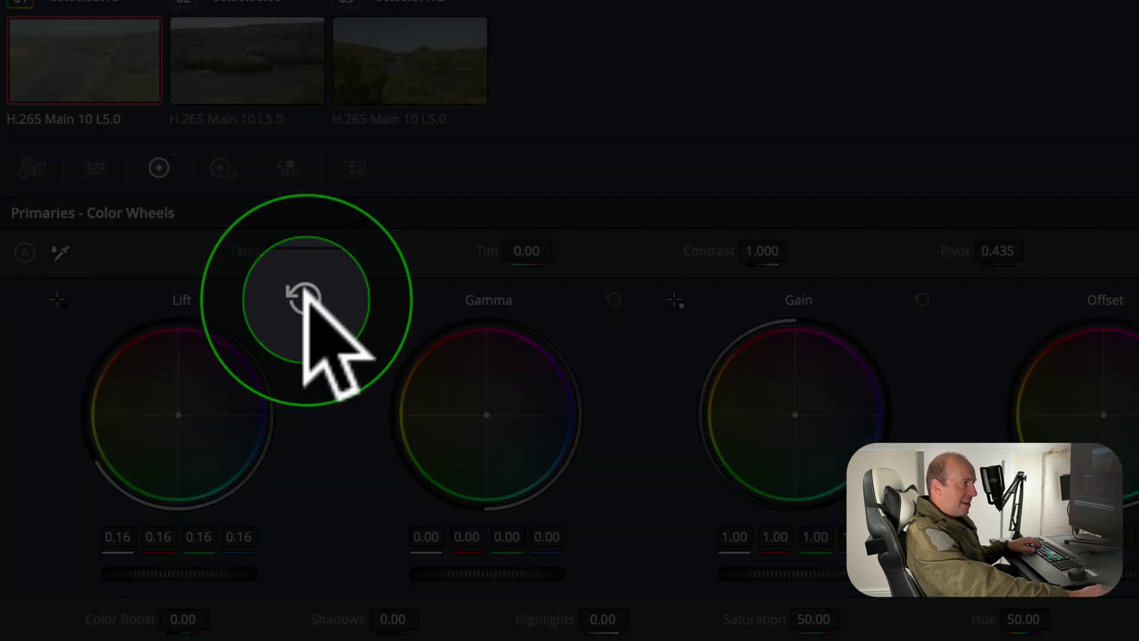
{"action": "left_click", "coordinate": [304, 296]}
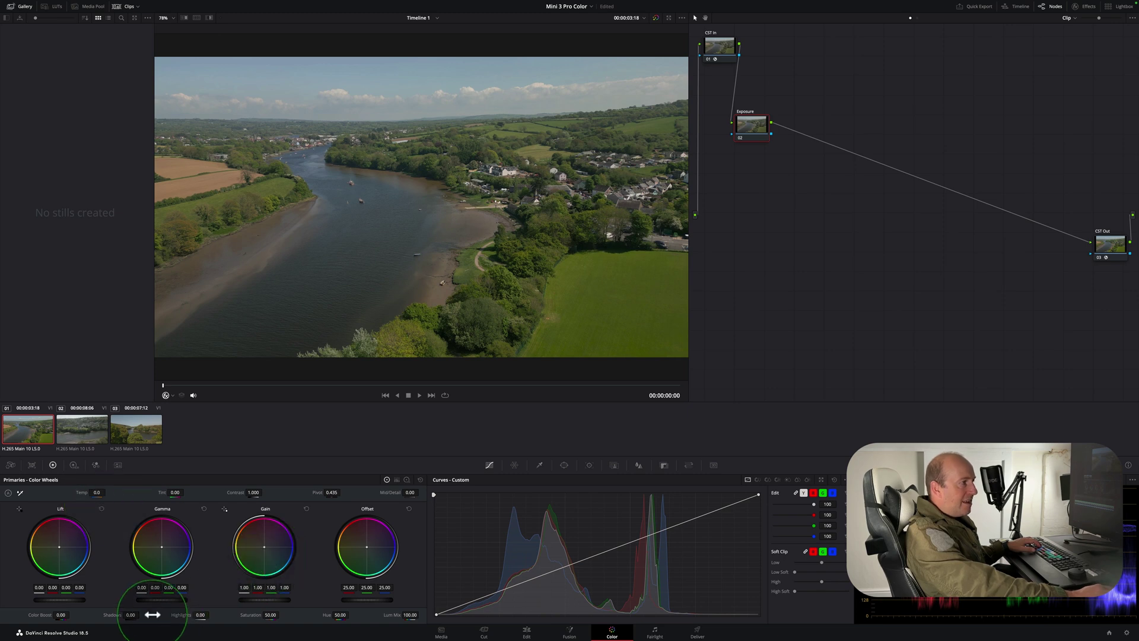
{"action": "mouse_move", "coordinate": [161, 599]}
{"action": "left_mouse_down"}
{"action": "mouse_move", "coordinate": [226, 600]}
{"action": "mouse_move", "coordinate": [160, 603]}
{"action": "left_mouse_up"}
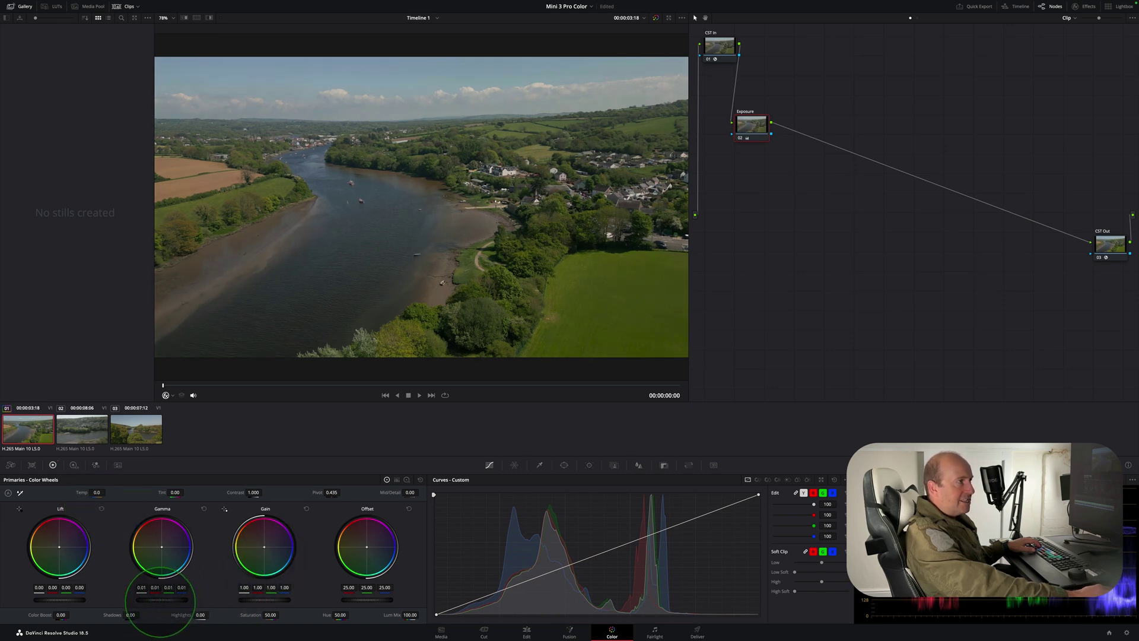
{"action": "left_click", "coordinate": [204, 509]}
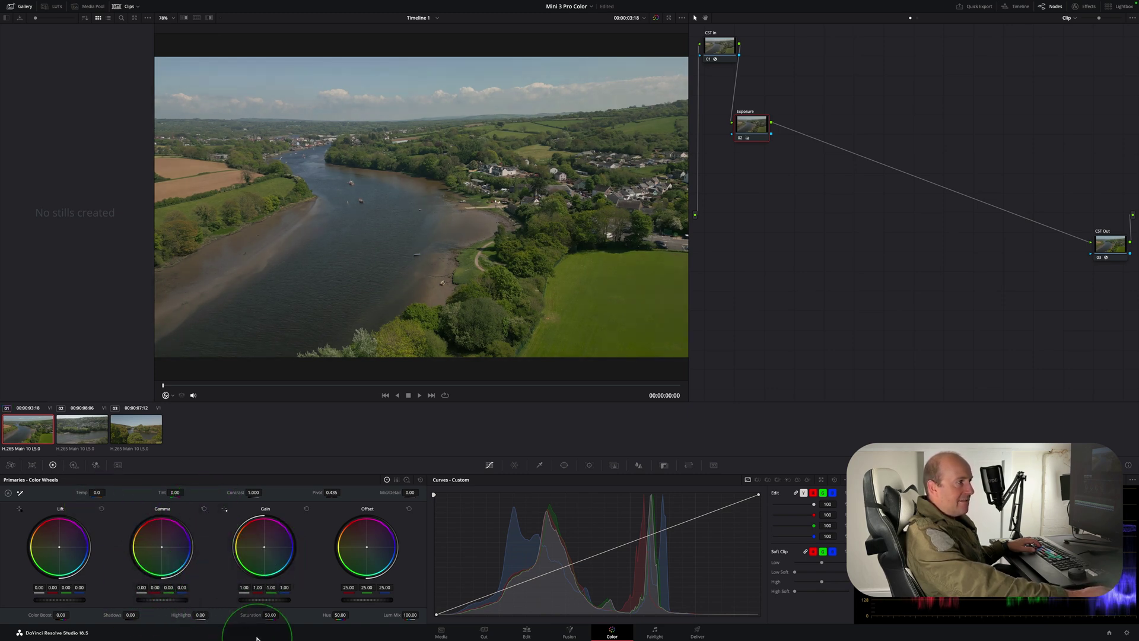
{"action": "mouse_move", "coordinate": [256, 599]}
{"action": "left_mouse_down"}
{"action": "mouse_move", "coordinate": [382, 610]}
{"action": "mouse_move", "coordinate": [520, 602]}
{"action": "mouse_move", "coordinate": [343, 609]}
{"action": "left_mouse_up"}
{"action": "left_click", "coordinate": [306, 508]}
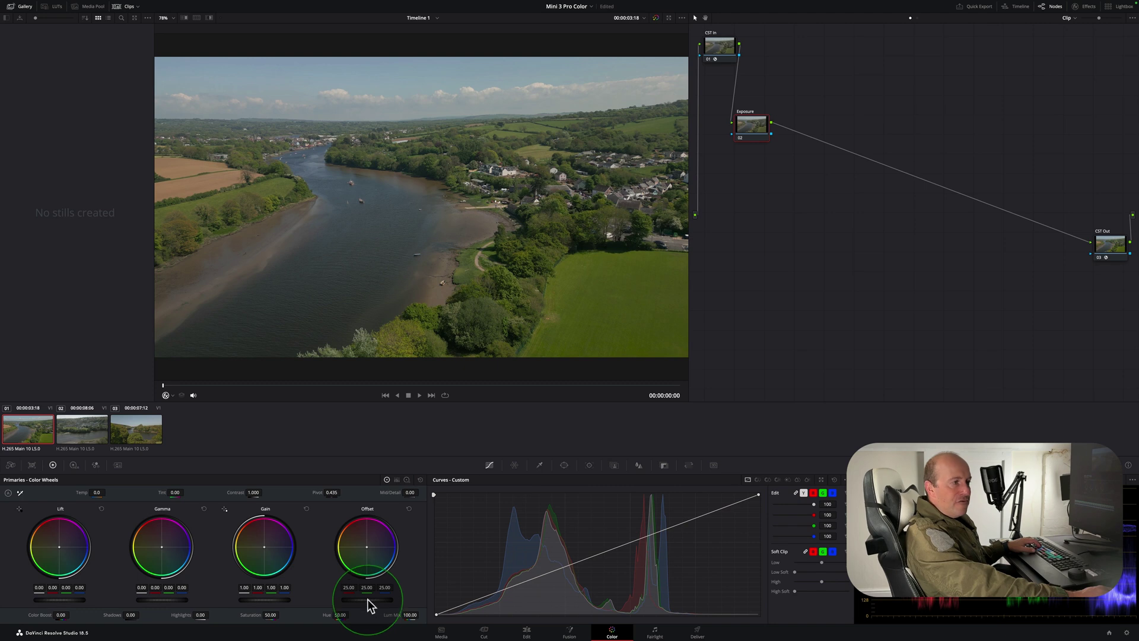
{"action": "mouse_move", "coordinate": [351, 600]}
{"action": "left_mouse_down"}
{"action": "mouse_move", "coordinate": [444, 600]}
{"action": "mouse_move", "coordinate": [325, 602]}
{"action": "left_mouse_up"}
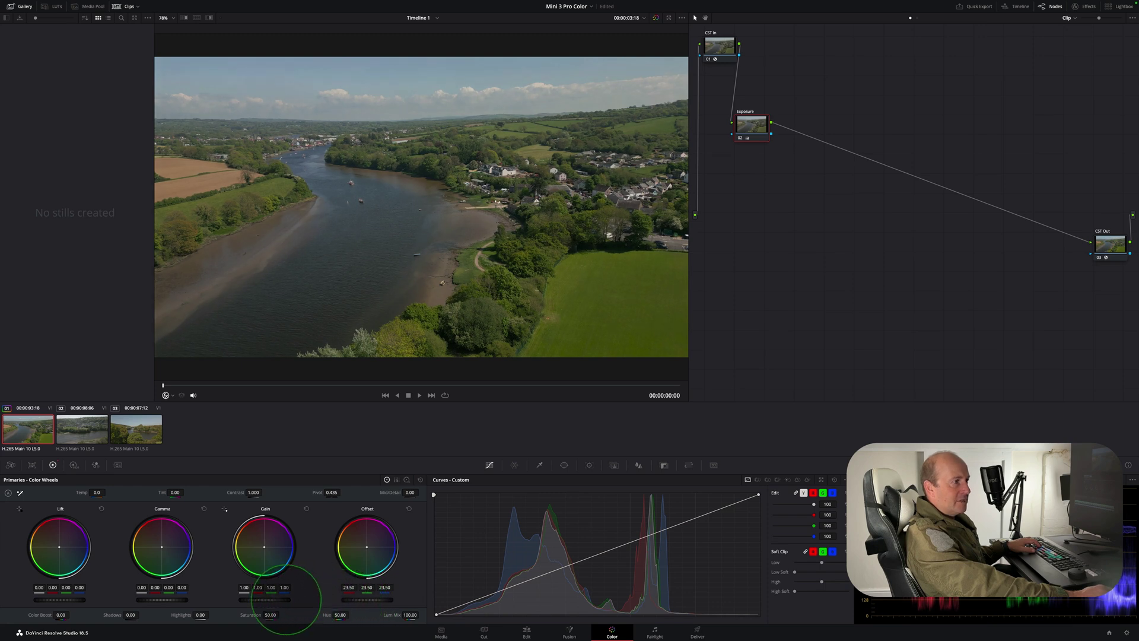
{"action": "left_click", "coordinate": [408, 508]}
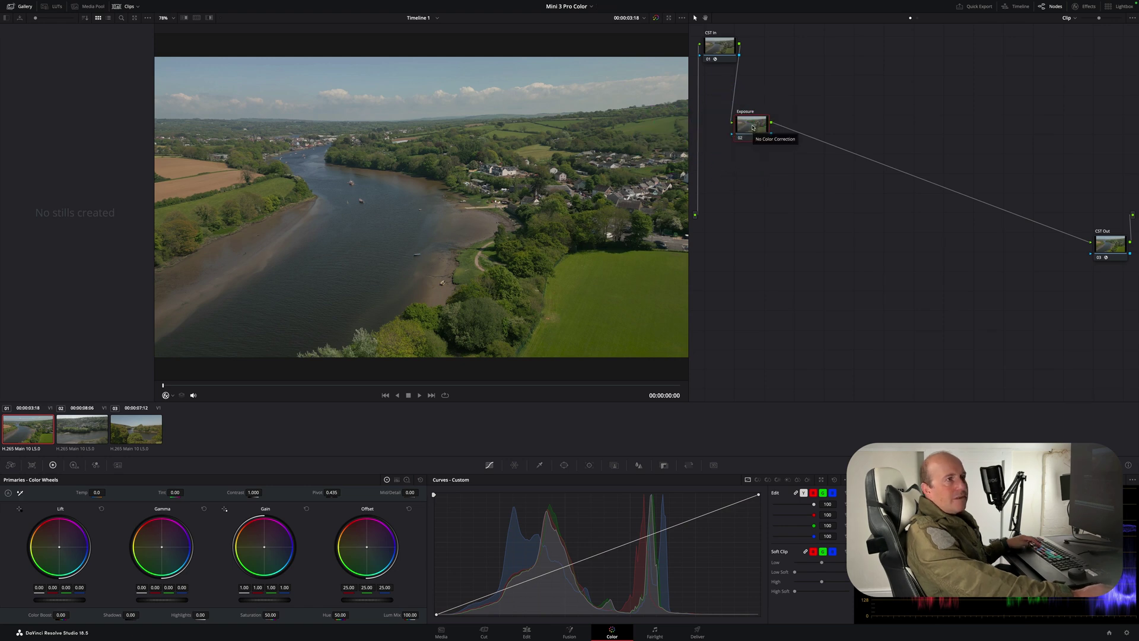
Step: Add a serial node after Exposure and label it WB
{"action": "key", "text": "alt+s"}
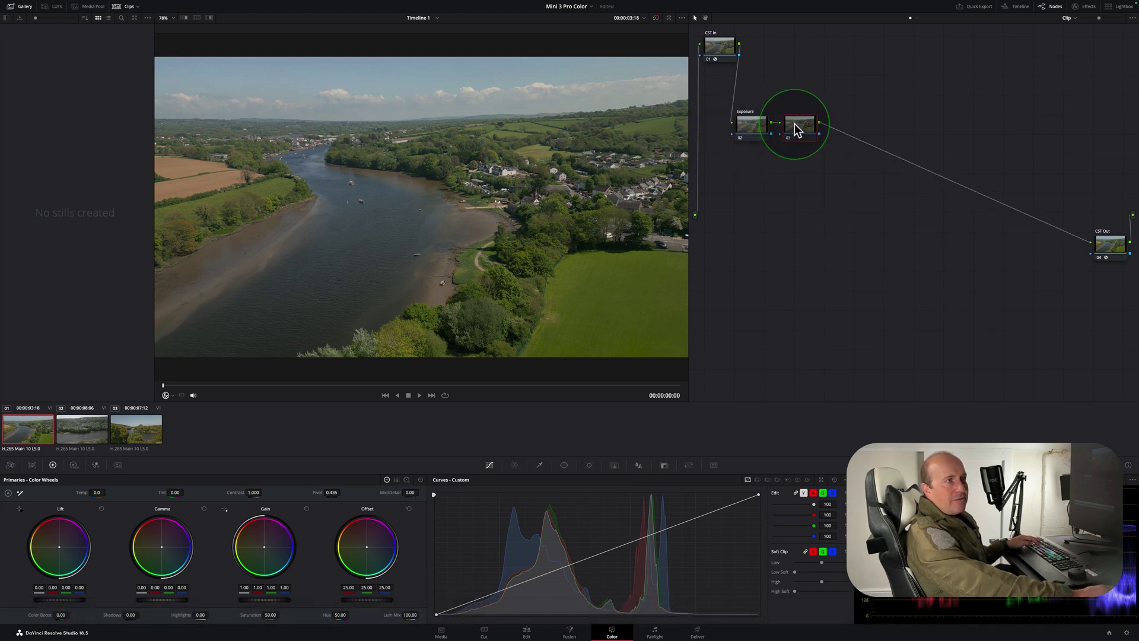
{"action": "right_click", "coordinate": [795, 125]}
{"action": "left_click", "coordinate": [811, 142]}
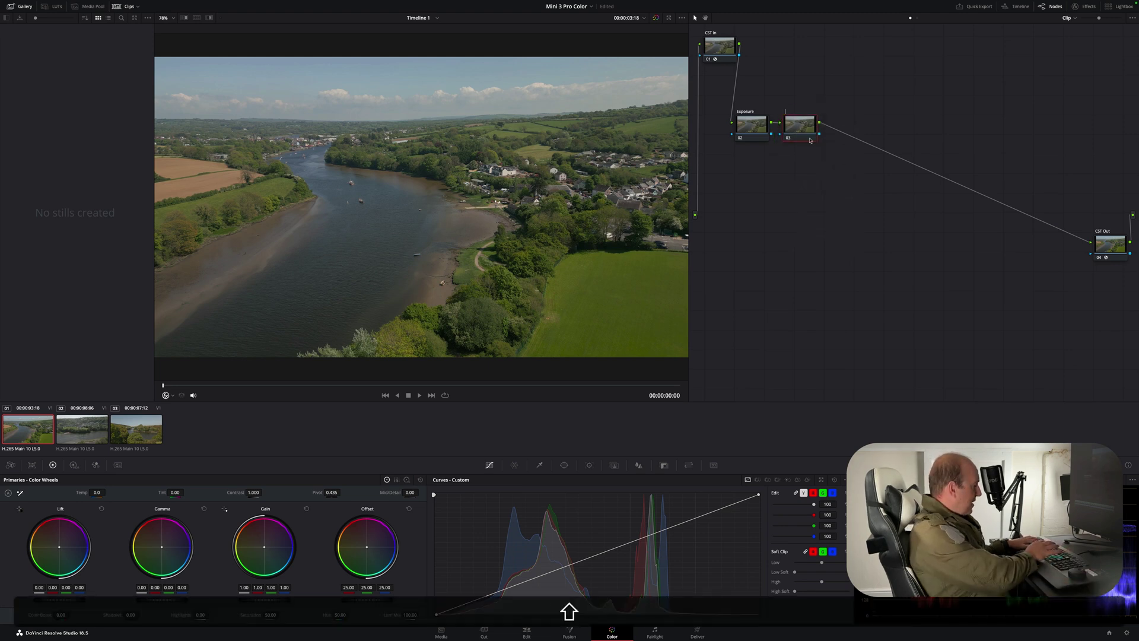
{"action": "type", "text": "WB"}
{"action": "key", "text": "Return"}
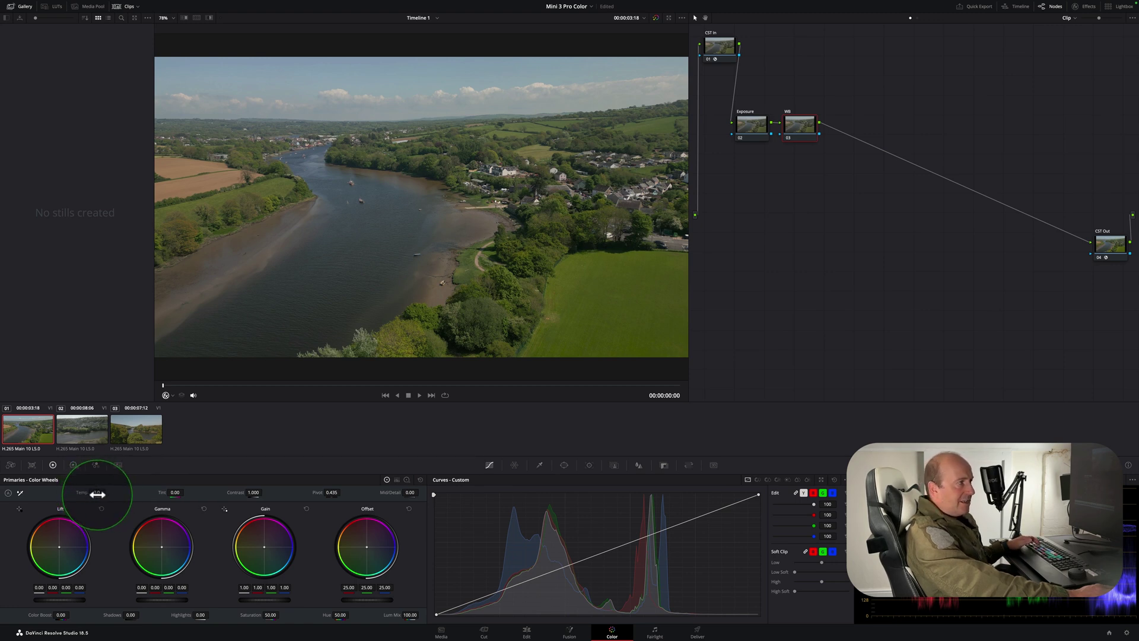
Step: Try a much cooler and a much warmer colour temperature on the WB node, and return the temperature to neutral
{"action": "scroll", "coordinate": [95, 492], "scroll_direction": "down", "scroll_amount": 7}
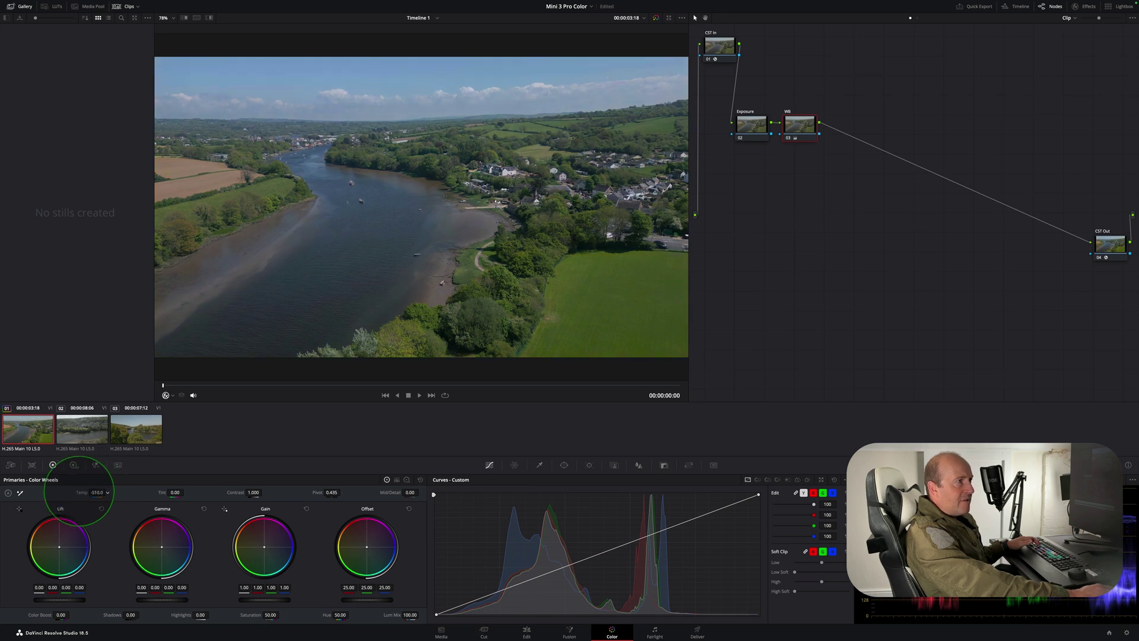
{"action": "left_click_drag", "start_coordinate": [94, 491], "coordinate": [133, 492]}
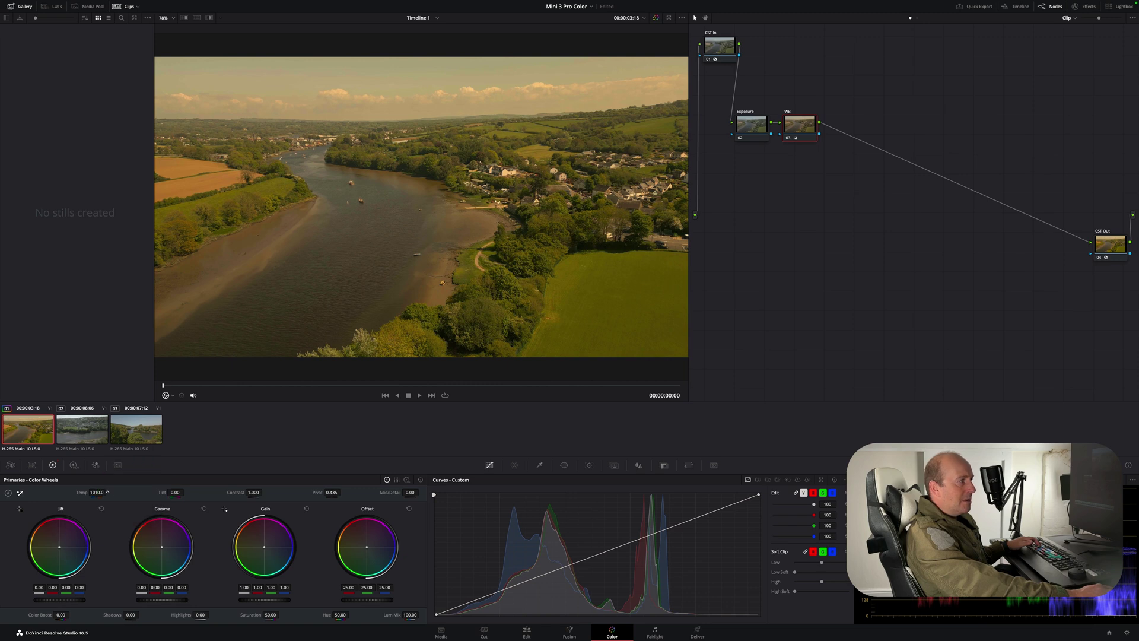
{"action": "left_click", "coordinate": [97, 492]}
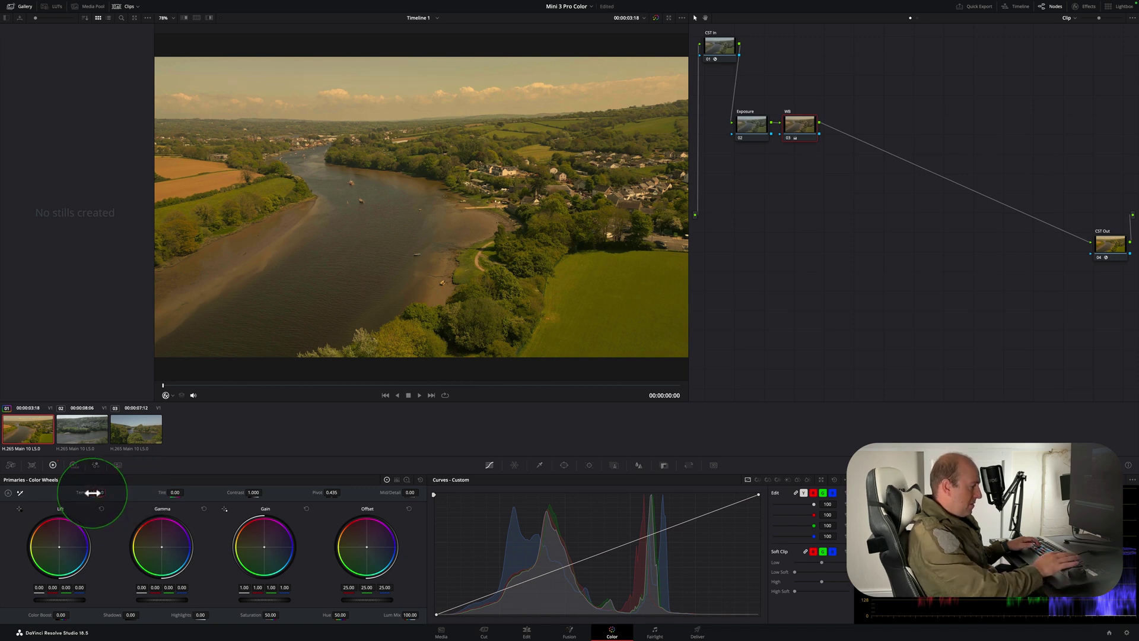
{"action": "type", "text": "0"}
{"action": "key", "text": "Return"}
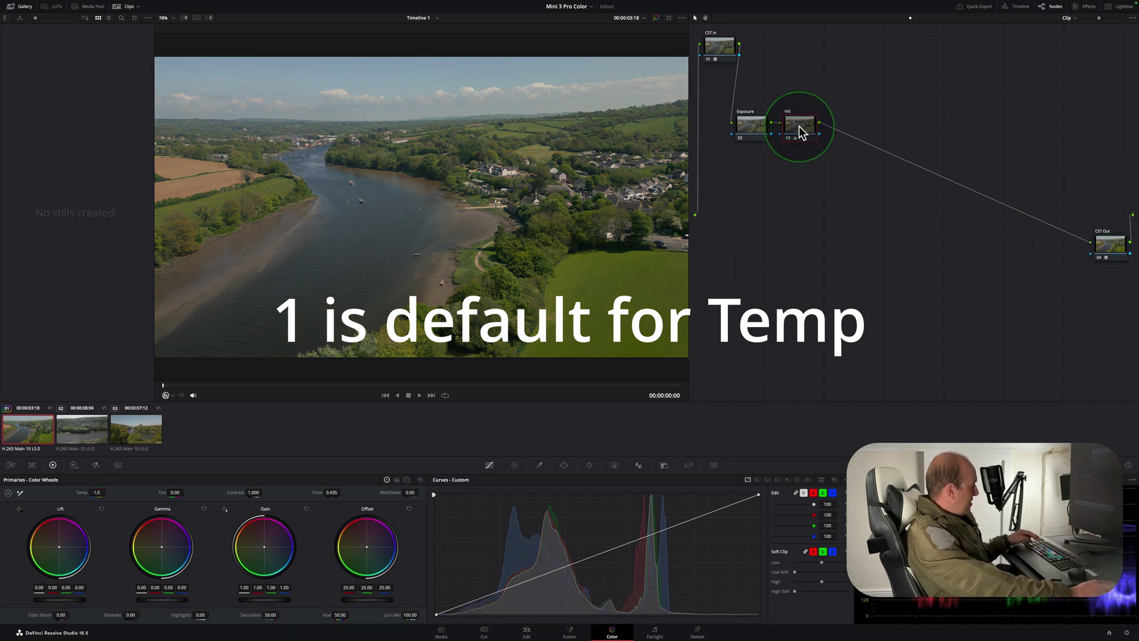
Step: Add a serial node after WB and label it Contrast
{"action": "key", "text": "alt+s"}
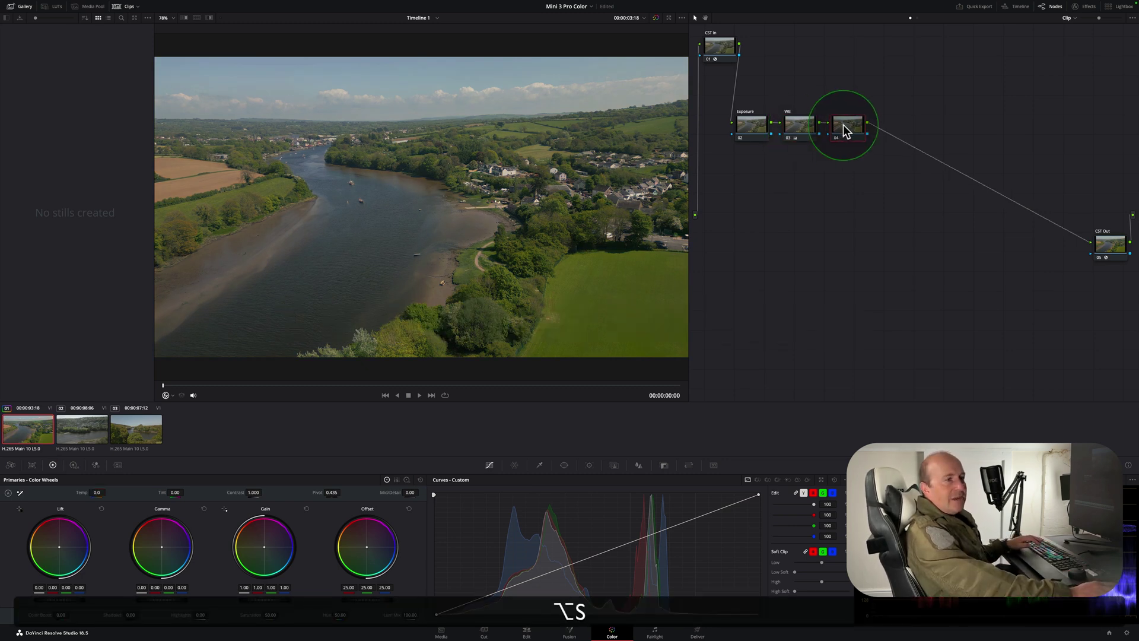
{"action": "right_click", "coordinate": [859, 123]}
{"action": "left_click", "coordinate": [879, 136]}
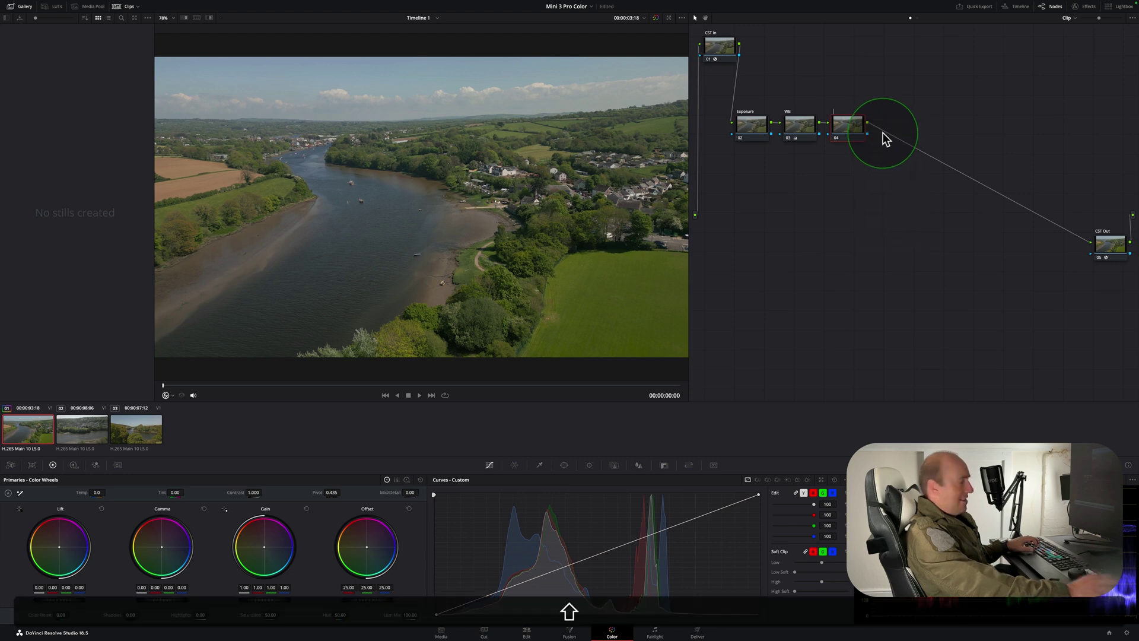
{"action": "type", "text": "Contr"}
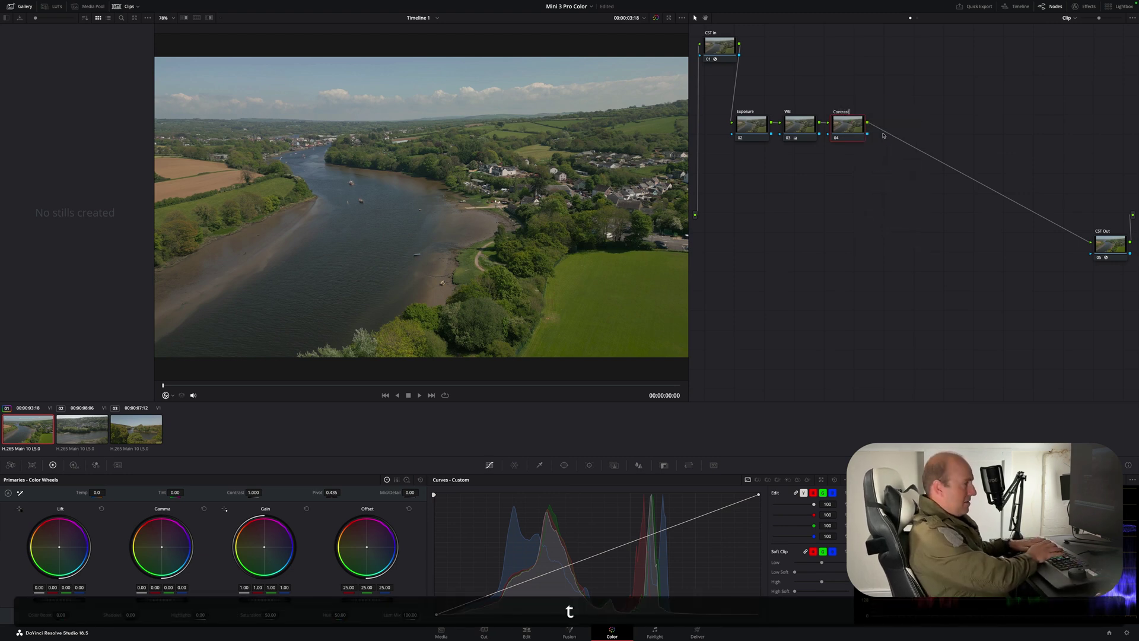
{"action": "type", "text": "ast"}
{"action": "left_click", "coordinate": [825, 164]}
Step: On the Contrast node, set the contrast to 1.218 and the pivot to 0.361
{"action": "left_click", "coordinate": [717, 45]}
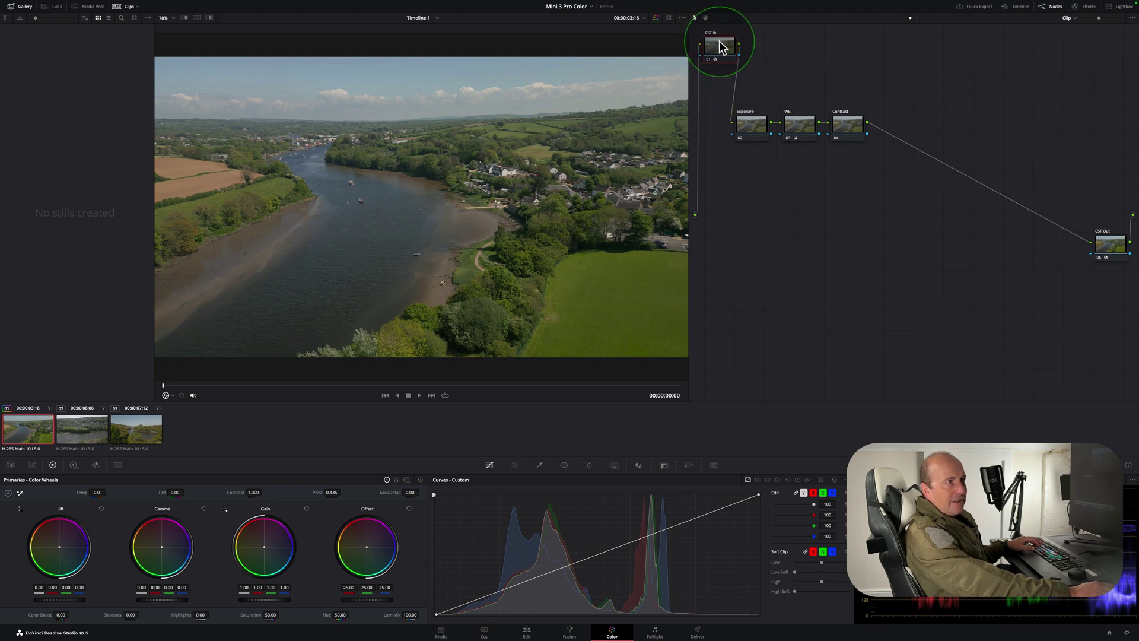
{"action": "left_click", "coordinate": [752, 118]}
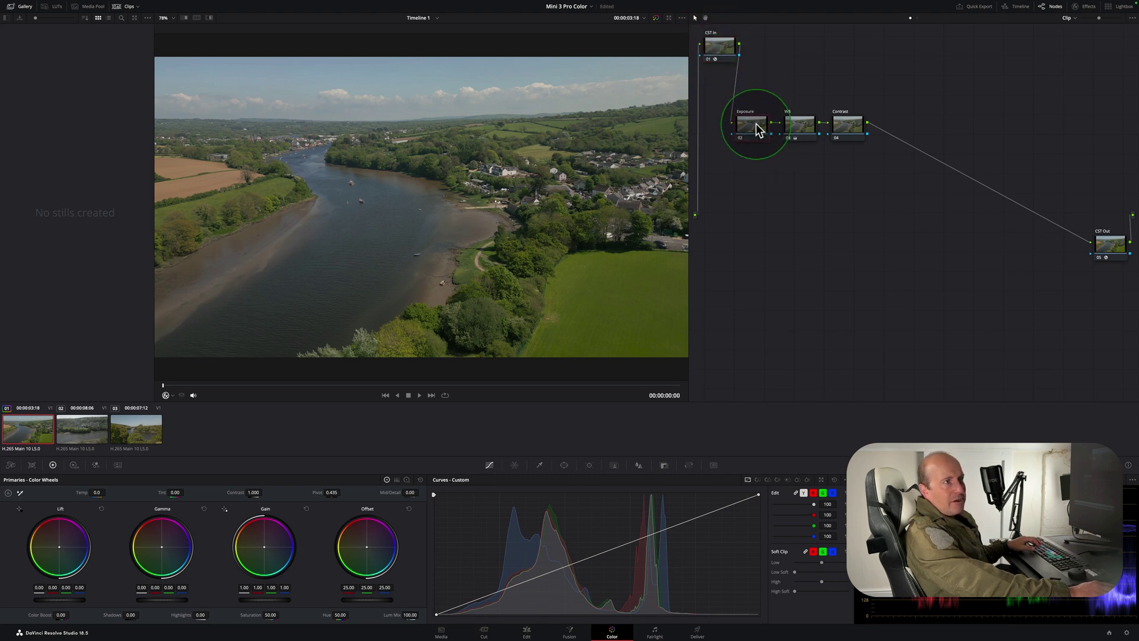
{"action": "left_click", "coordinate": [796, 126]}
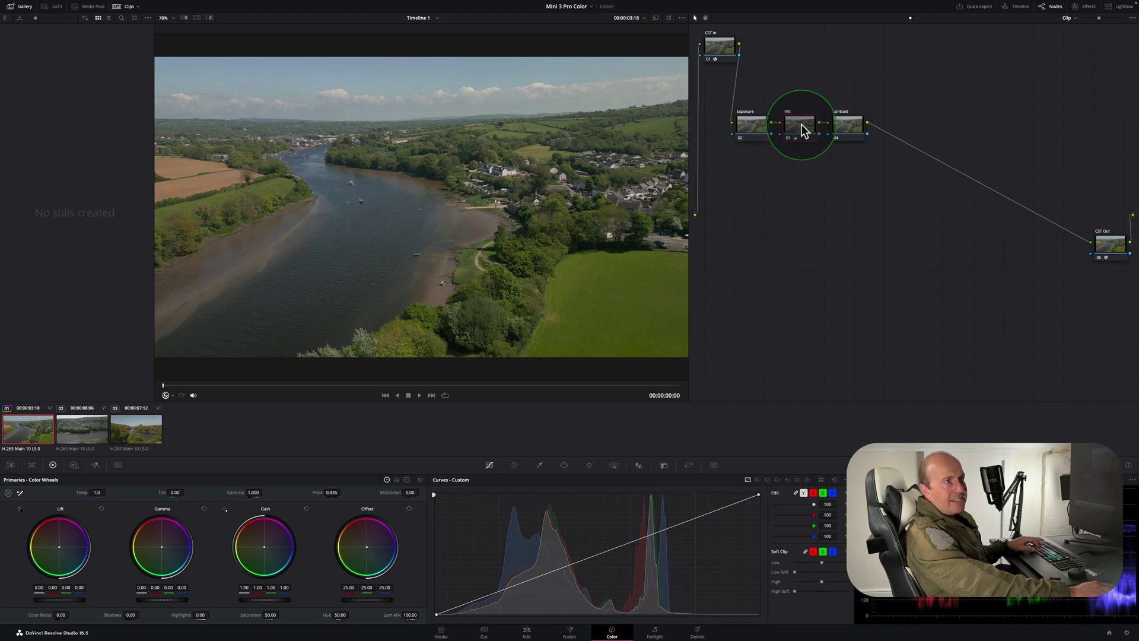
{"action": "left_click", "coordinate": [845, 123]}
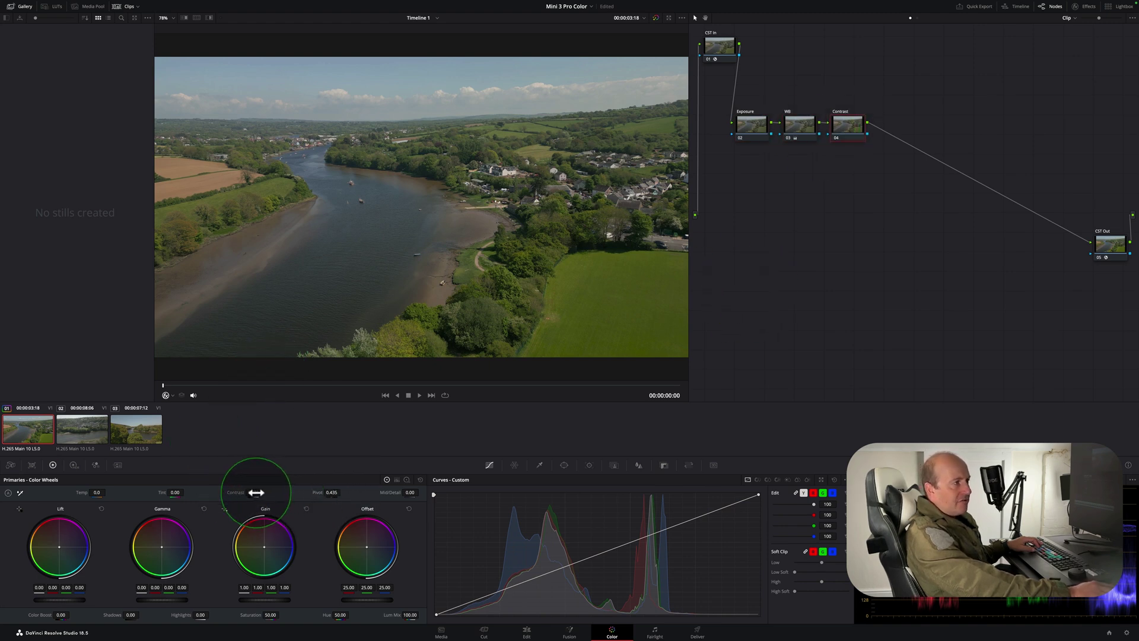
{"action": "left_click_drag", "start_coordinate": [254, 492], "coordinate": [317, 492]}
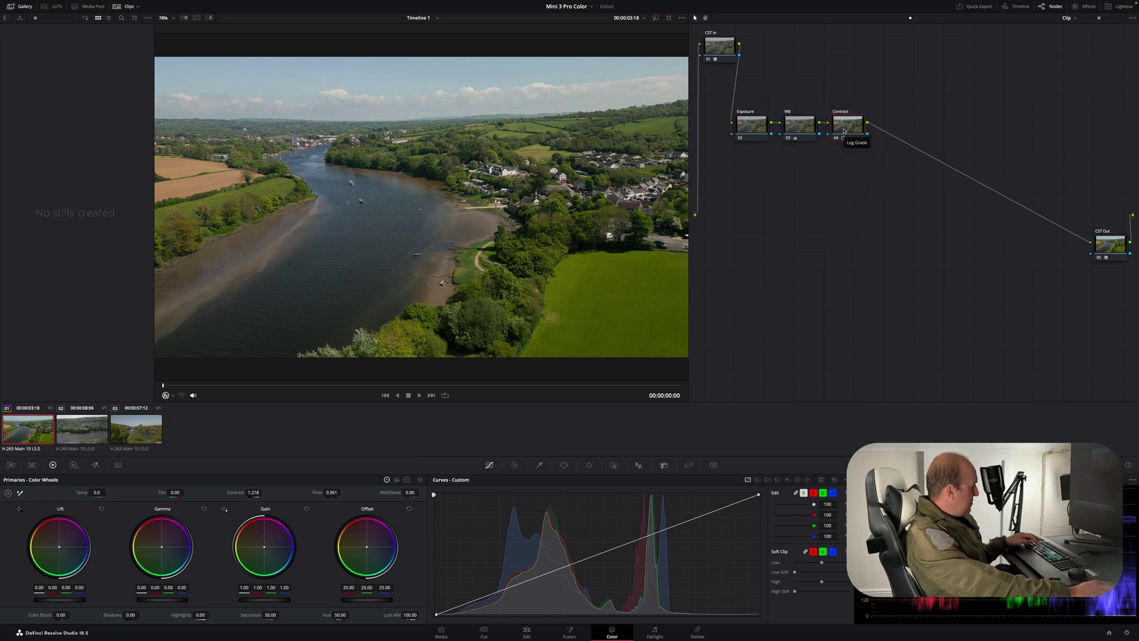
Step: Add a serial node labelled S-curve after Contrast and shape its custom curve into a gentle S, raising highlights and lowering shadows
{"action": "key", "text": "alt+s"}
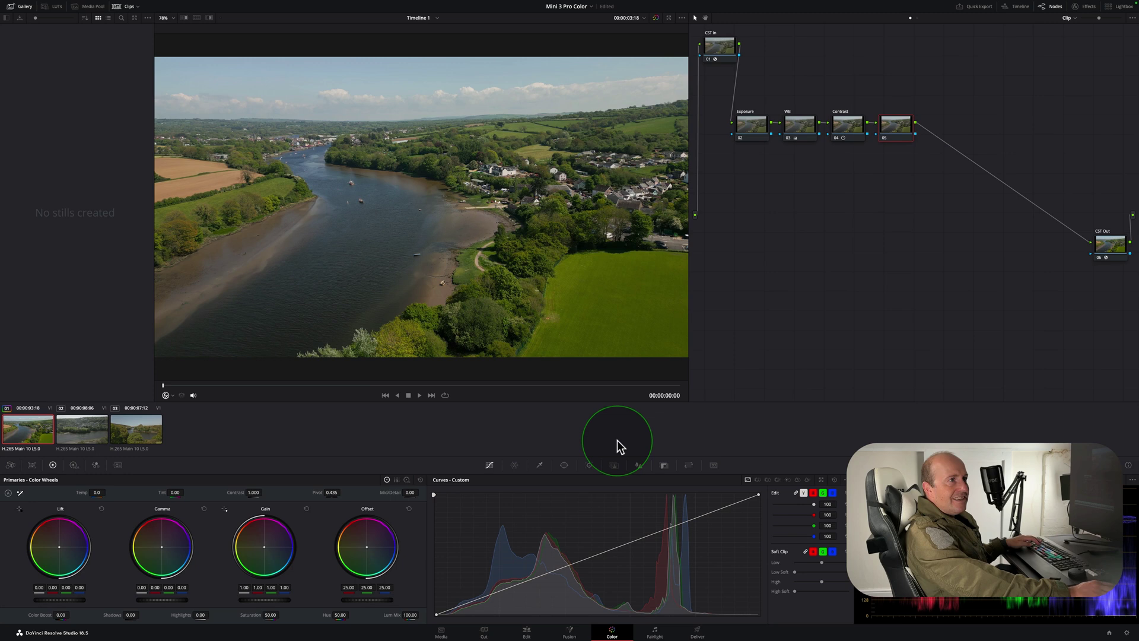
{"action": "right_click", "coordinate": [891, 129]}
{"action": "left_click", "coordinate": [911, 142]}
{"action": "type", "text": "S-curve"}
{"action": "key", "text": "Return"}
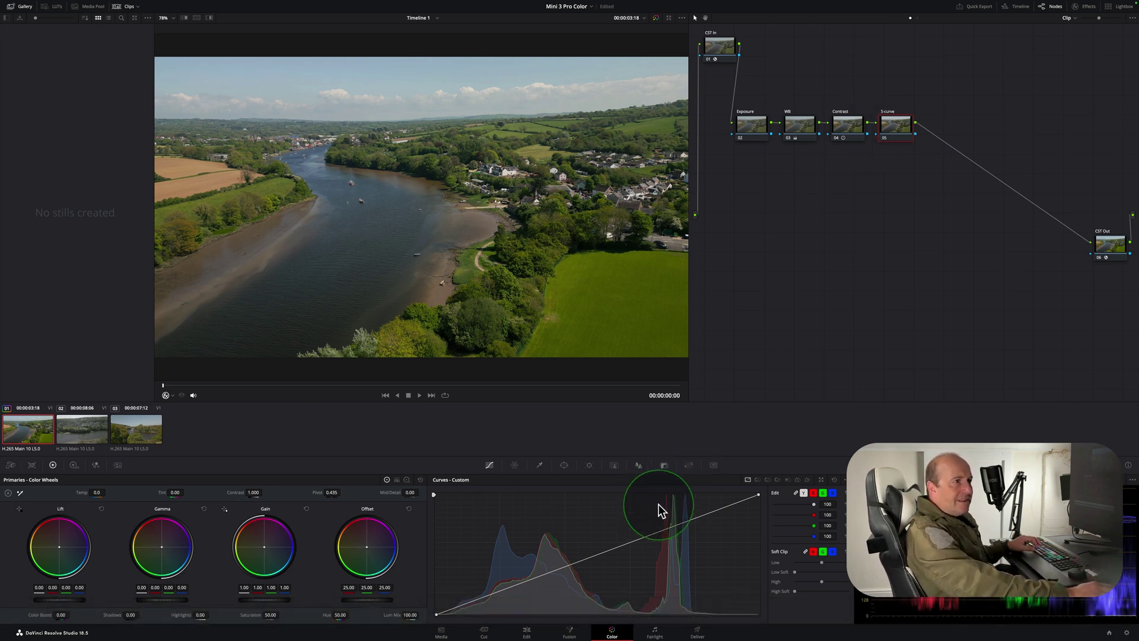
{"action": "left_click_drag", "start_coordinate": [683, 519], "coordinate": [678, 508]}
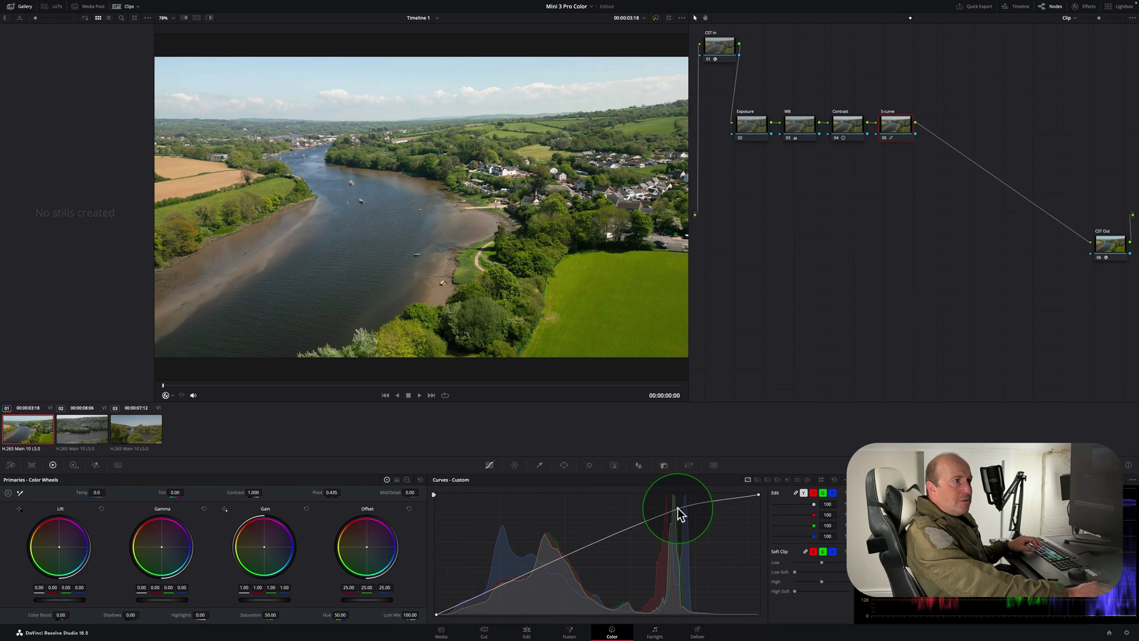
{"action": "left_click_drag", "start_coordinate": [515, 578], "coordinate": [496, 594]}
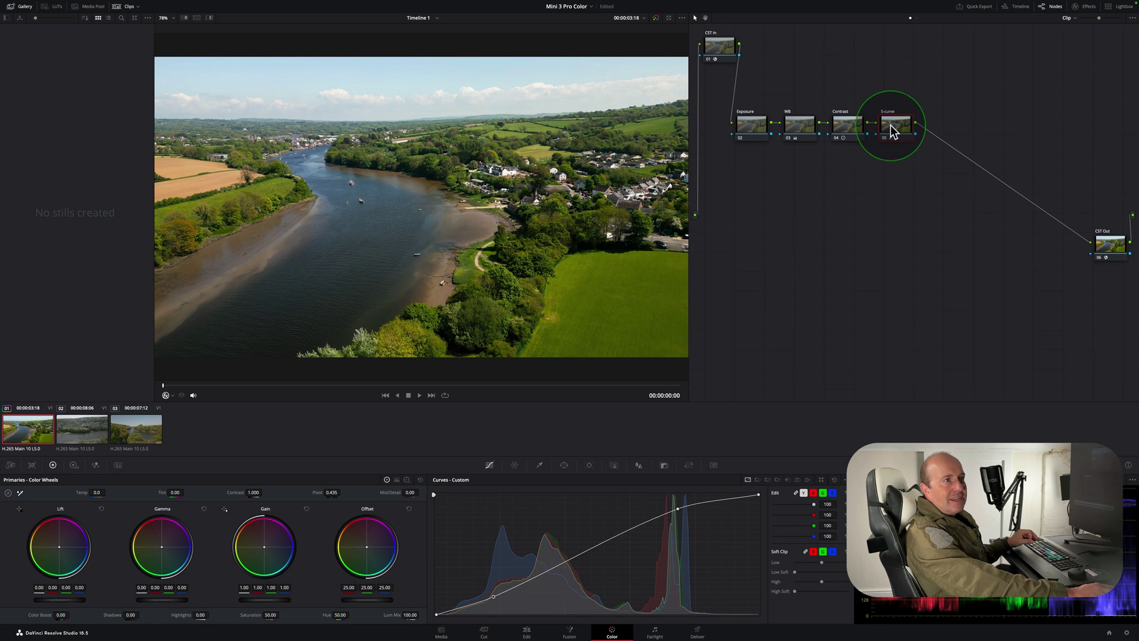
Step: Add a serial node after S-curve, label it Saturation, and raise its saturation to 59.80
{"action": "key", "text": "alt+s"}
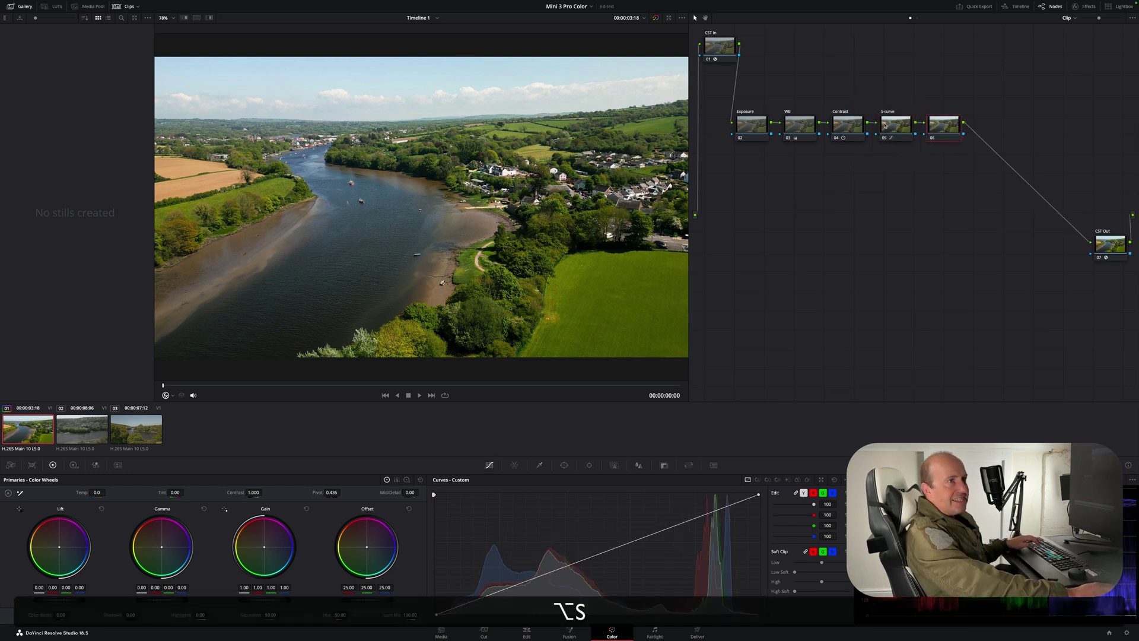
{"action": "right_click", "coordinate": [943, 112]}
{"action": "key", "text": "Escape"}
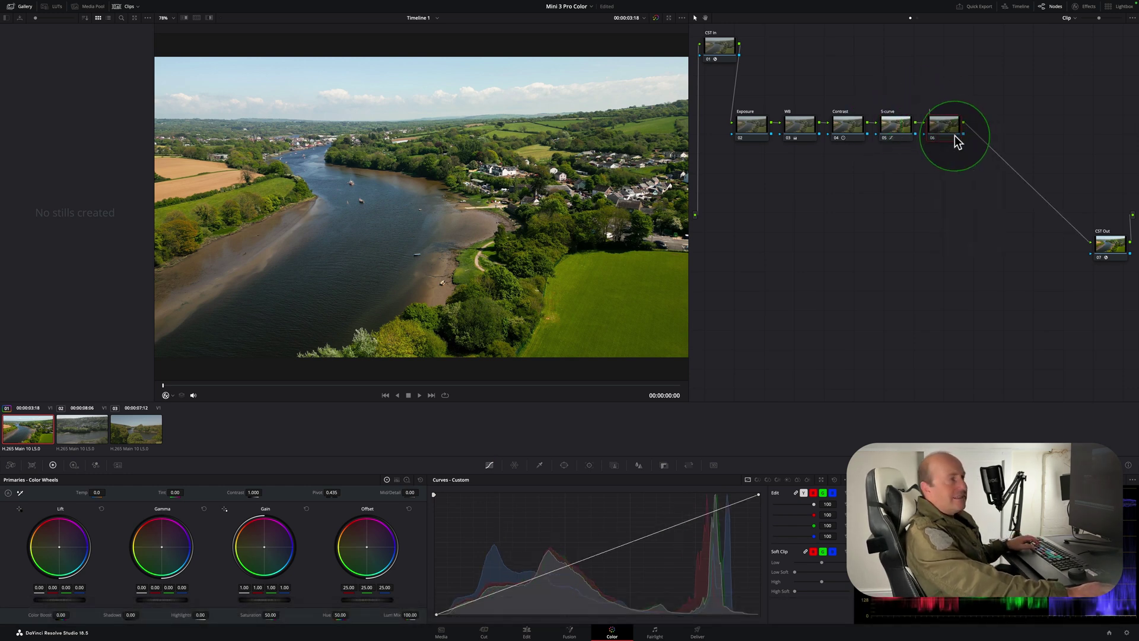
{"action": "key", "text": "shift+s"}
{"action": "type", "text": "aturation"}
{"action": "key", "text": "Return"}
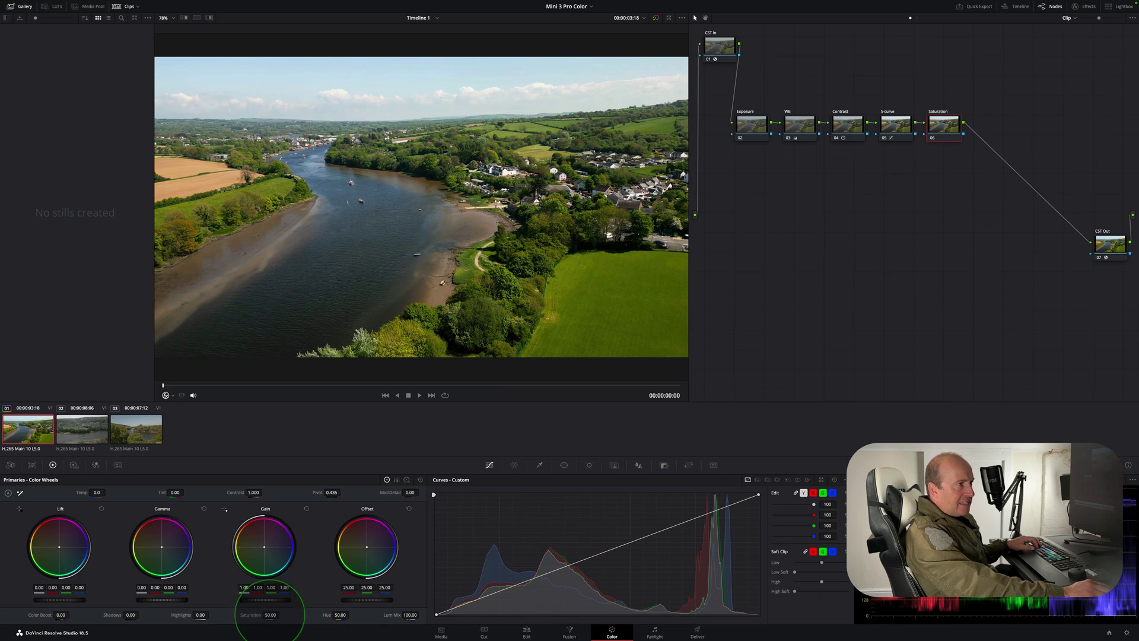
{"action": "left_click_drag", "start_coordinate": [277, 612], "coordinate": [284, 612]}
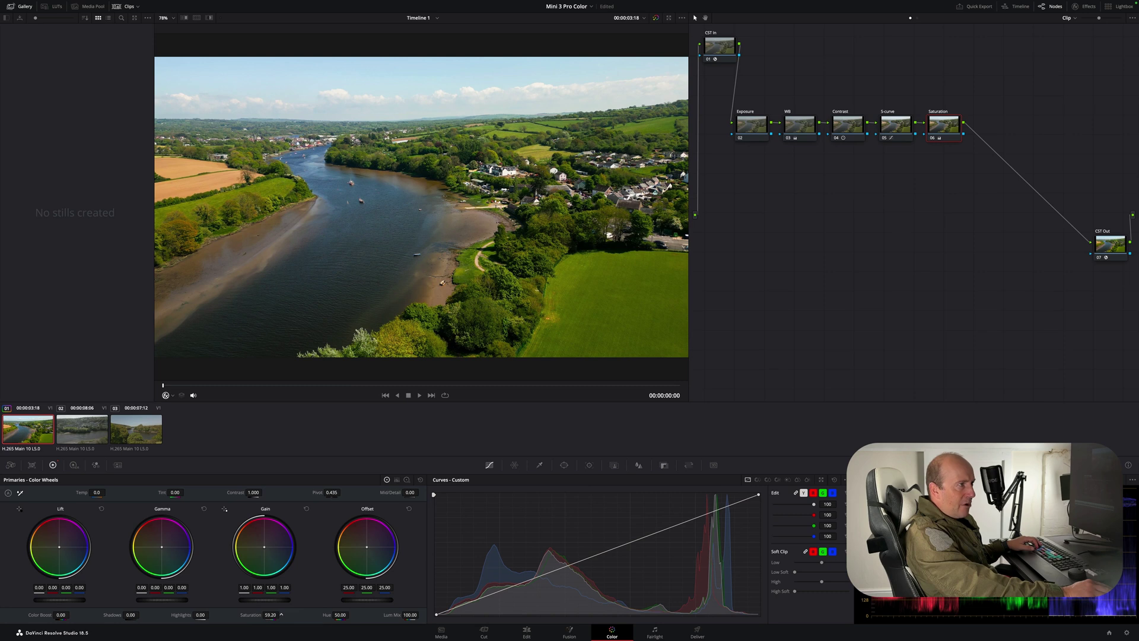
{"action": "left_click_drag", "start_coordinate": [285, 614], "coordinate": [270, 615]}
Step: Compare the graded image with the original by bypassing all nodes and enabling them again, checking the sky
{"action": "key", "text": "alt+d"}
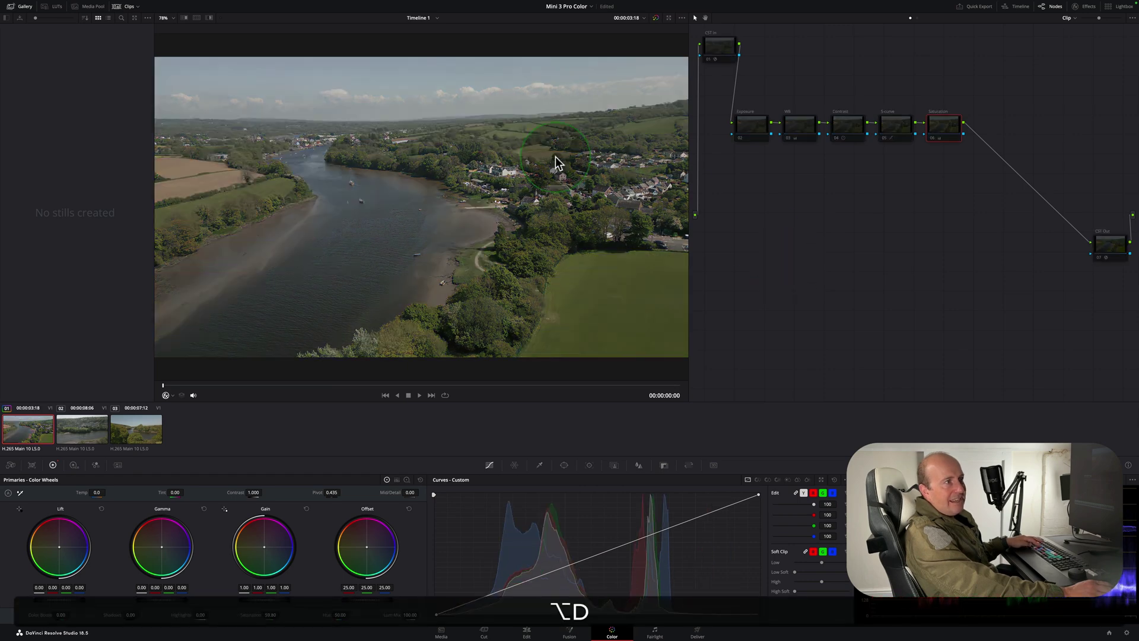
{"action": "left_click", "coordinate": [793, 261]}
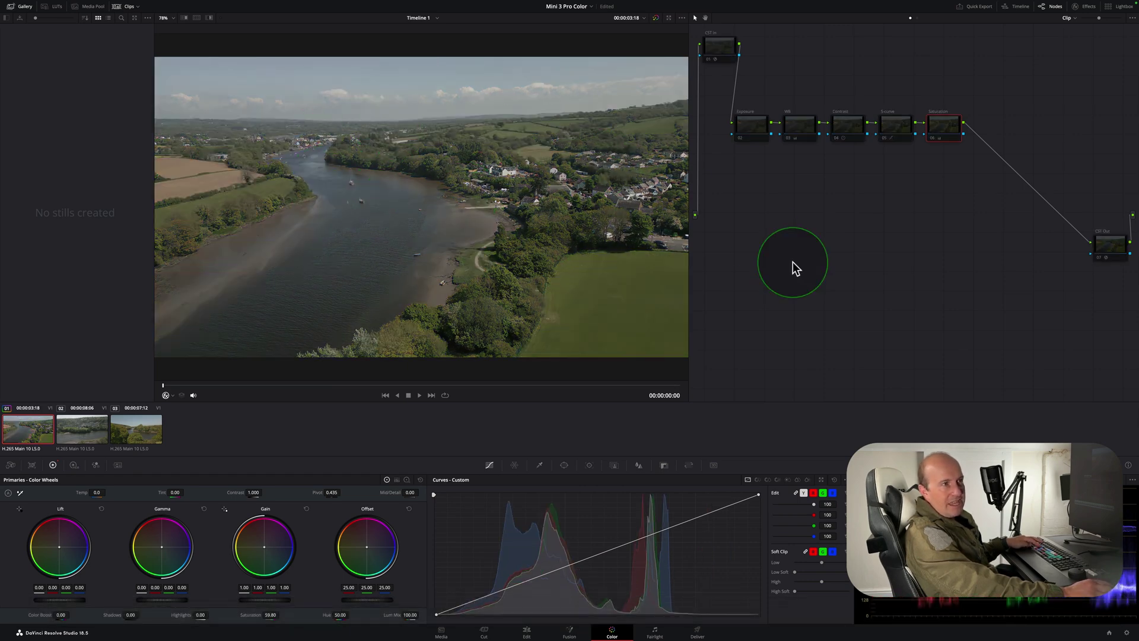
{"action": "key", "text": "alt+d"}
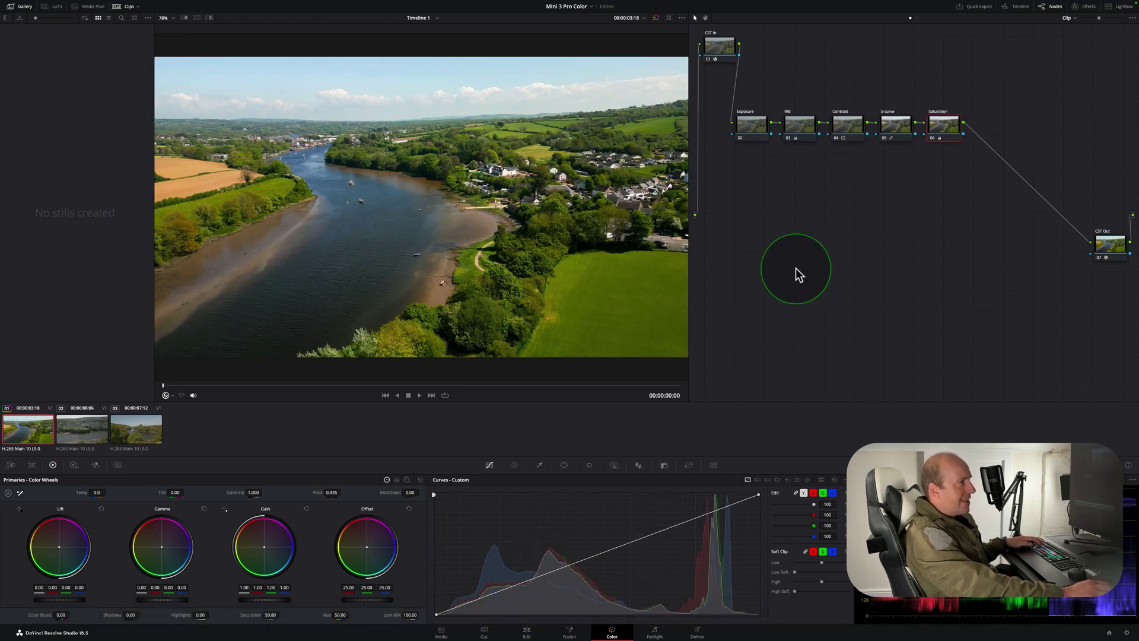
{"action": "left_click", "coordinate": [410, 71]}
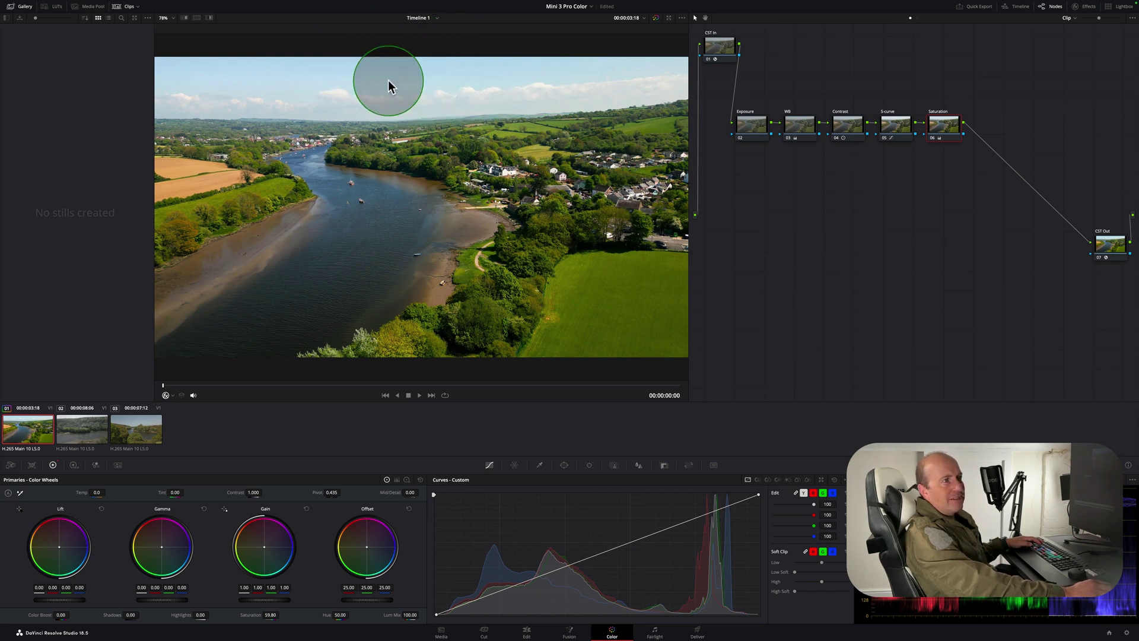
Step: Add a serial node after Saturation and label it Sky
{"action": "left_click", "coordinate": [943, 117]}
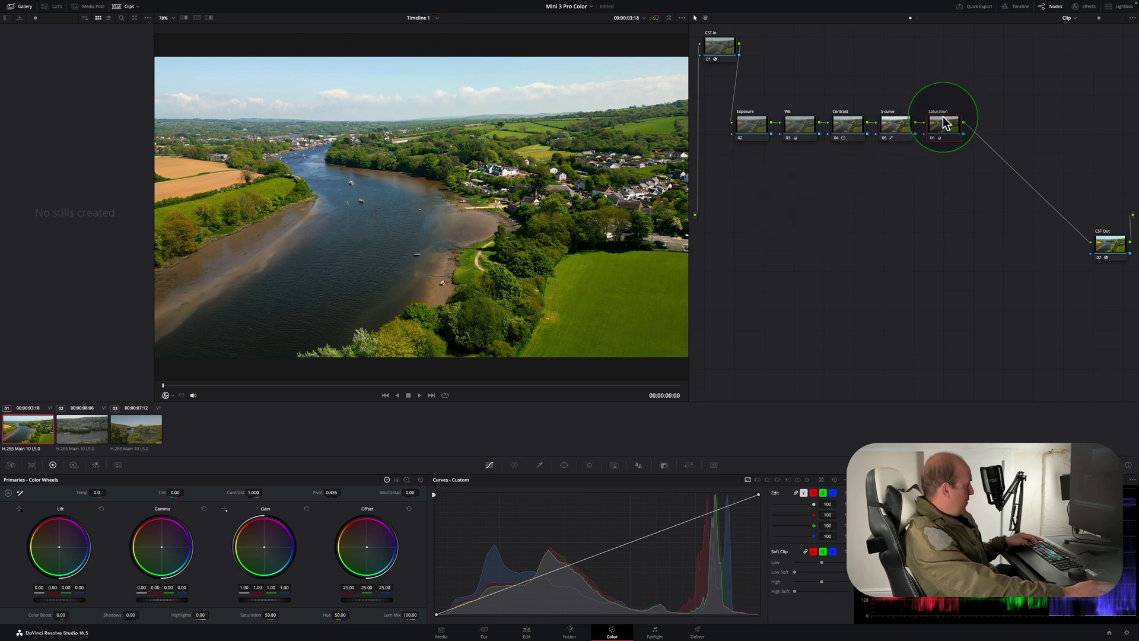
{"action": "key", "text": "alt+s"}
{"action": "right_click", "coordinate": [997, 124]}
{"action": "left_click", "coordinate": [1013, 137]}
{"action": "type", "text": "Sky"}
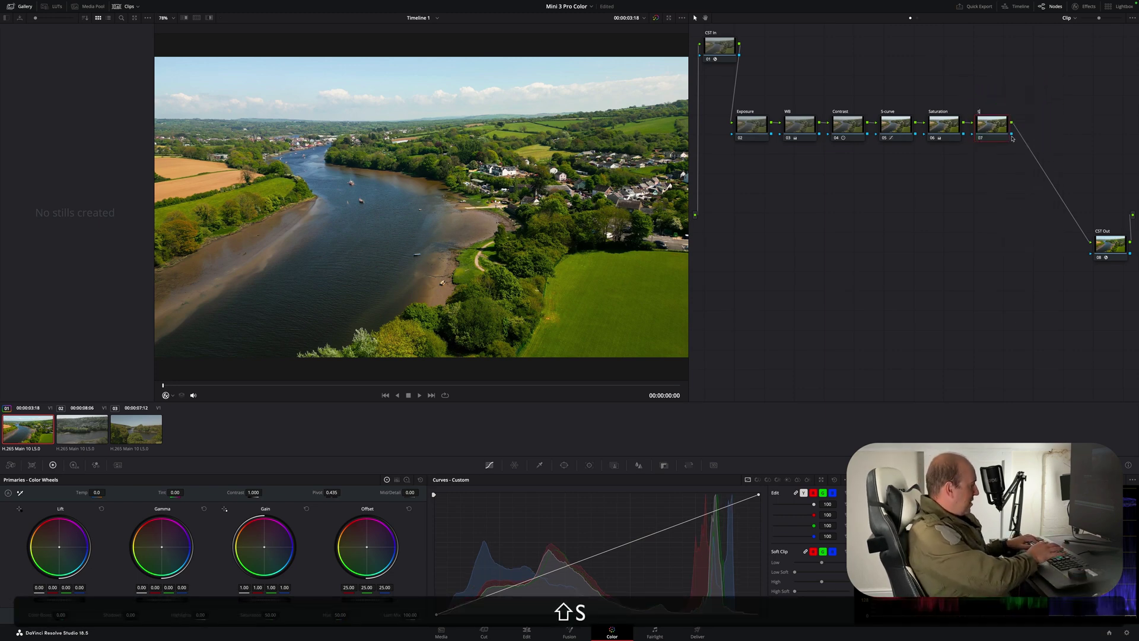
Step: Enable a gradient window on the Sky node and move its origin up to the top edge of the picture
{"action": "left_click", "coordinate": [560, 436]}
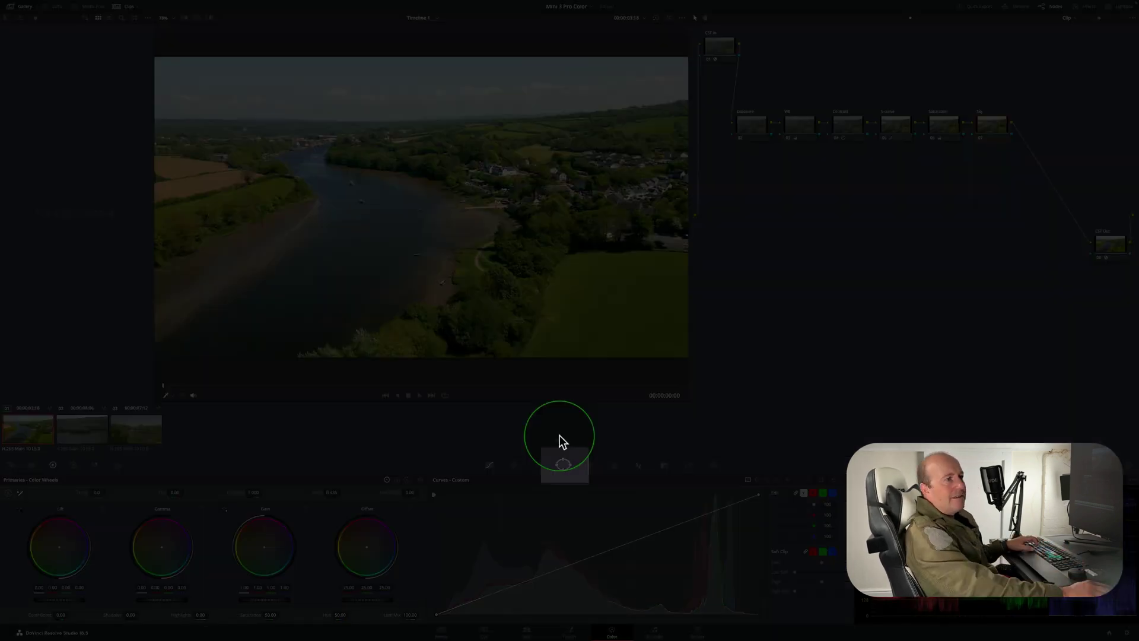
{"action": "left_click", "coordinate": [567, 466]}
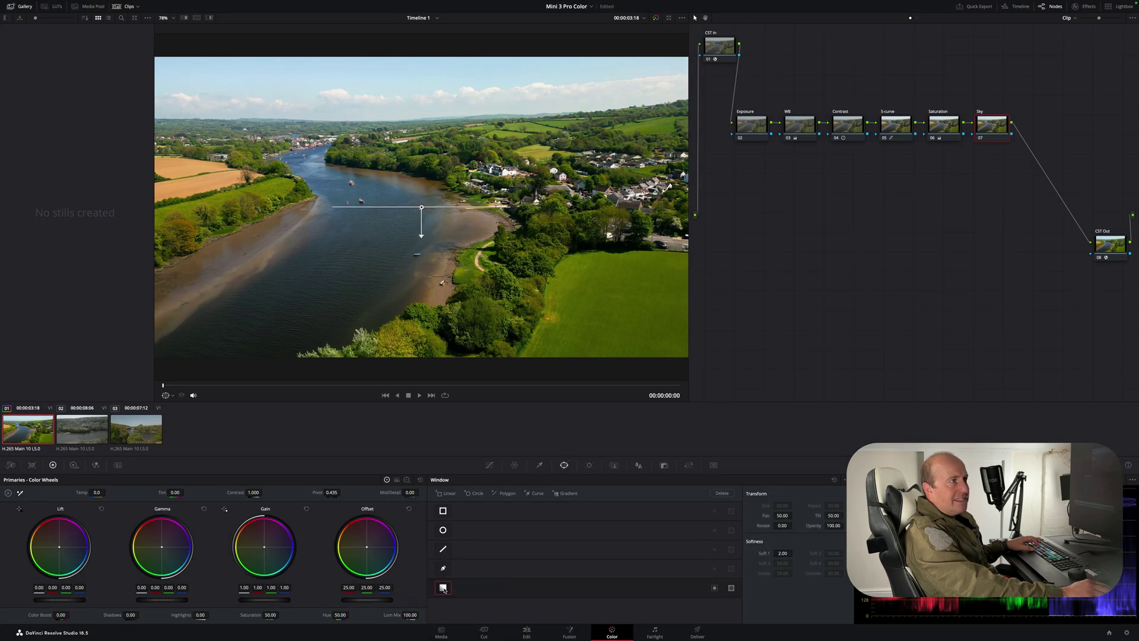
{"action": "left_click_drag", "start_coordinate": [421, 207], "coordinate": [418, 62]}
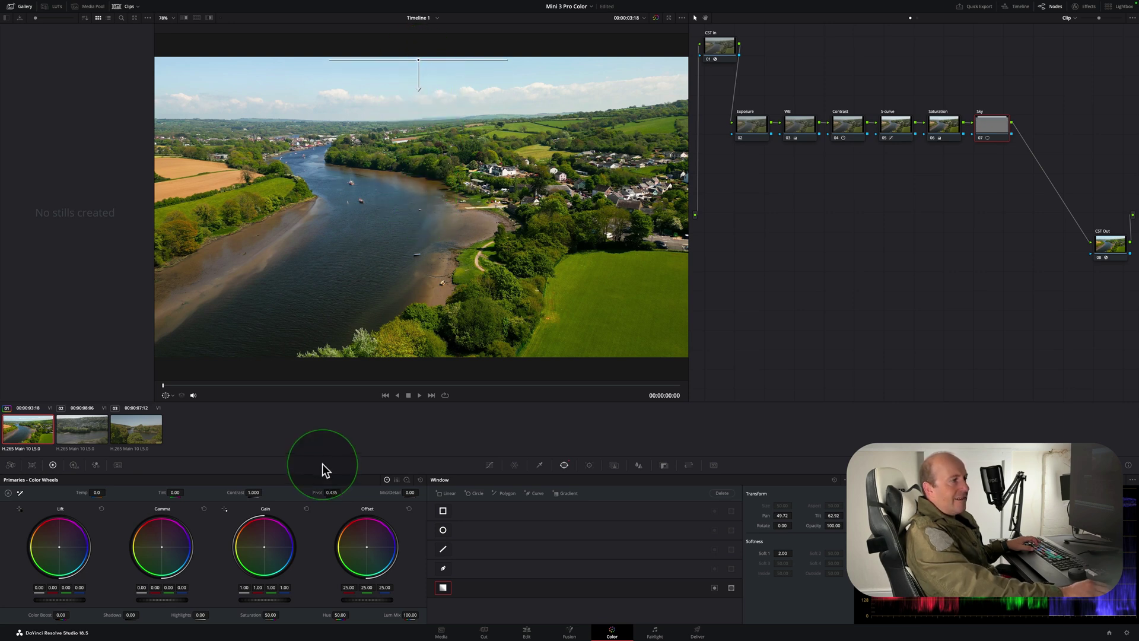
Step: Try darkening the sky by lowering the Sky node's gain to 0.79, and reset the gain
{"action": "left_click", "coordinate": [314, 571]}
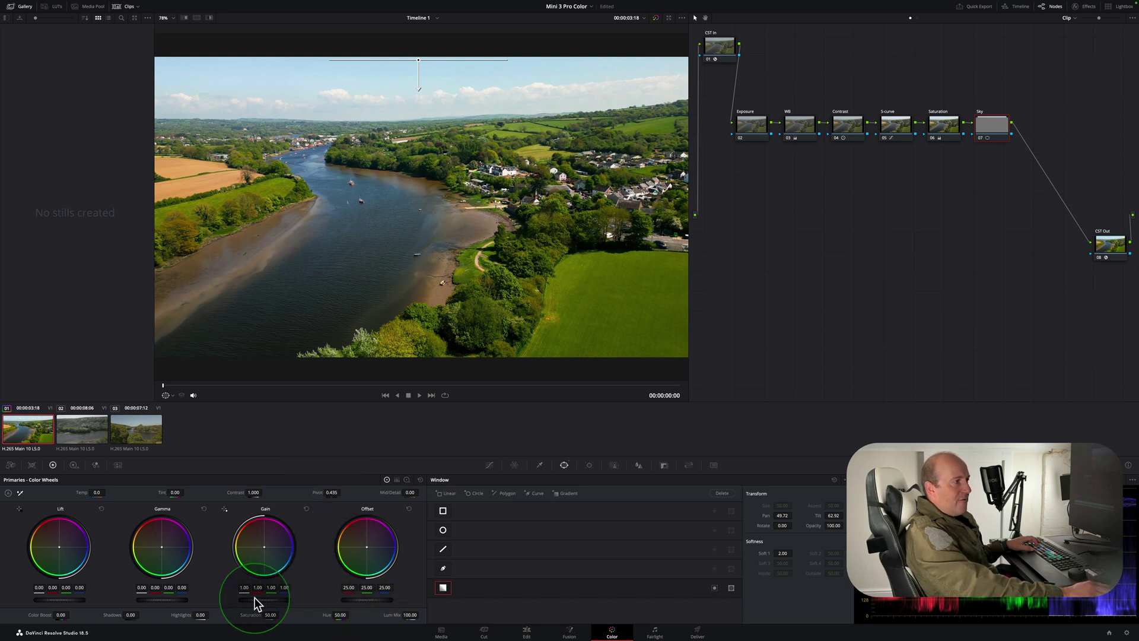
{"action": "left_click_drag", "start_coordinate": [271, 599], "coordinate": [153, 587]}
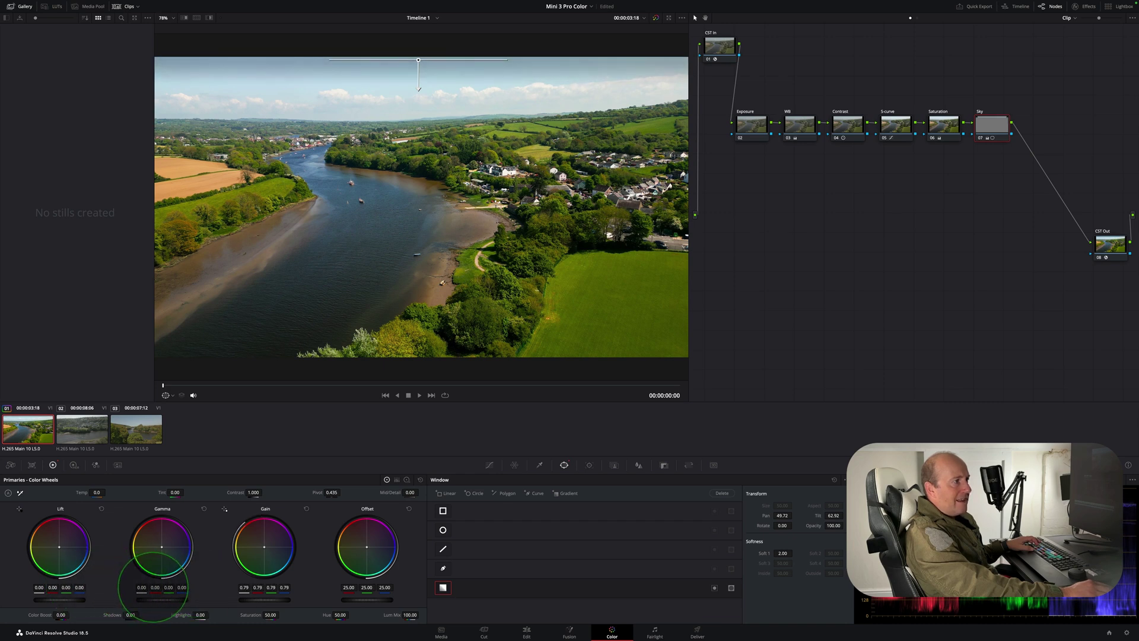
{"action": "left_click", "coordinate": [307, 507]}
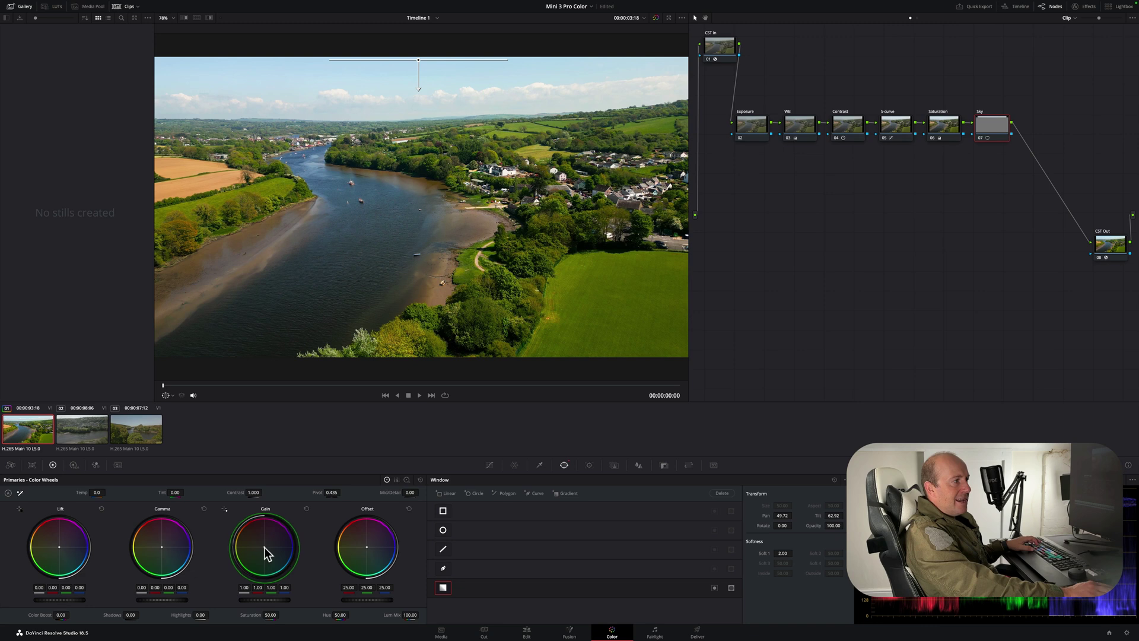
Step: Using a strong green gain tint as a guide, extend the Sky gradient to the horizon with softness 5.58, and shift the gain toward blue
{"action": "left_click_drag", "start_coordinate": [265, 547], "coordinate": [183, 597]}
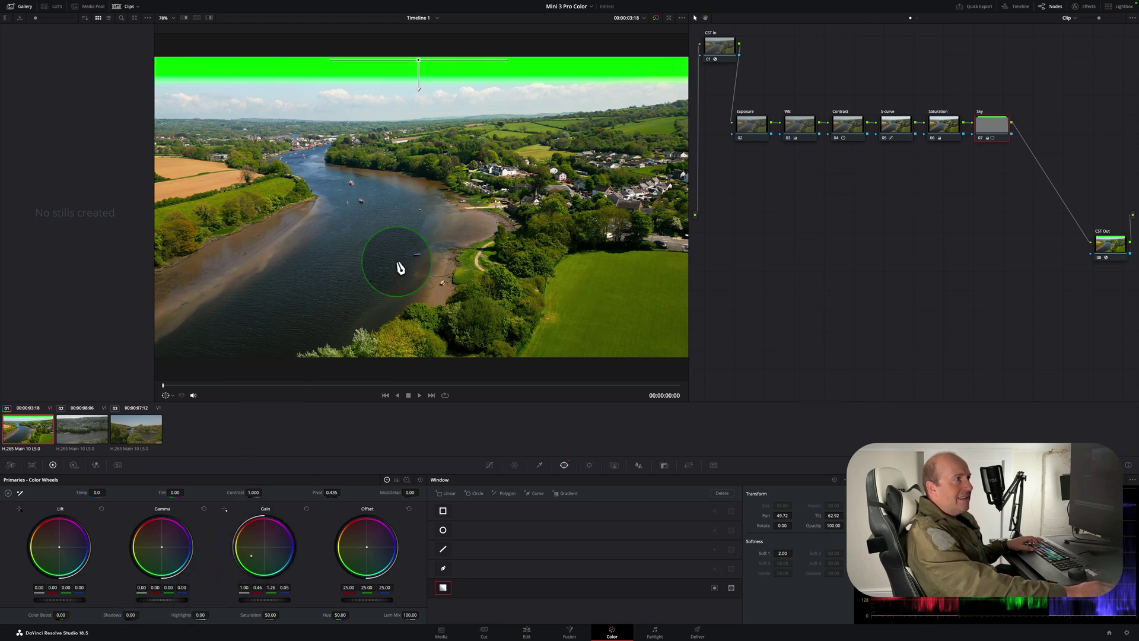
{"action": "left_click_drag", "start_coordinate": [421, 100], "coordinate": [419, 140]}
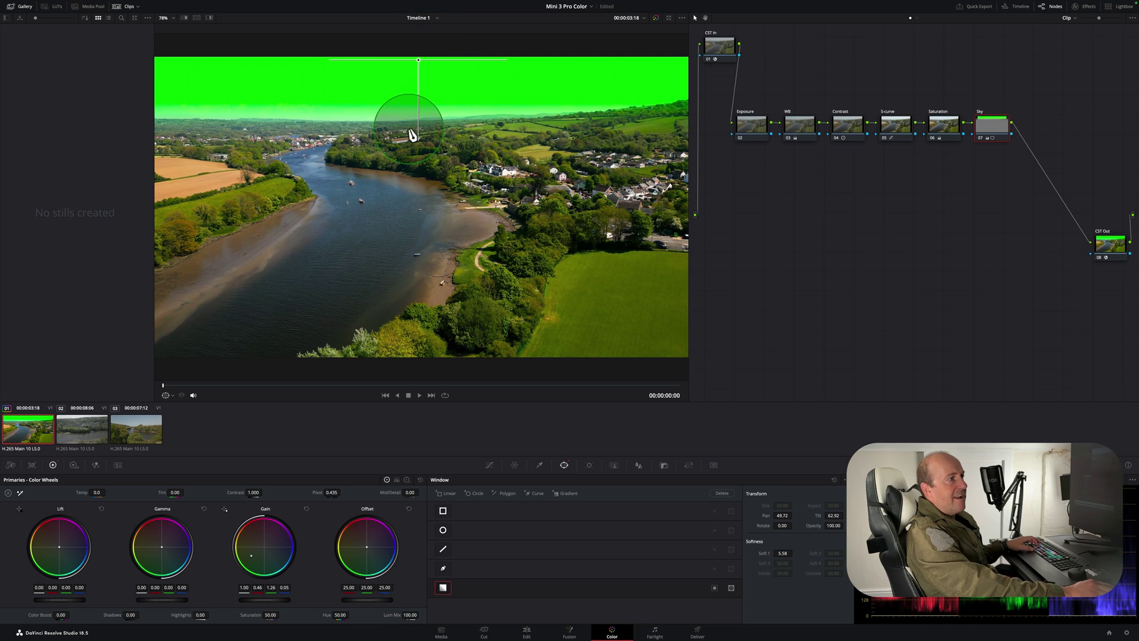
{"action": "left_click_drag", "start_coordinate": [255, 552], "coordinate": [432, 491]}
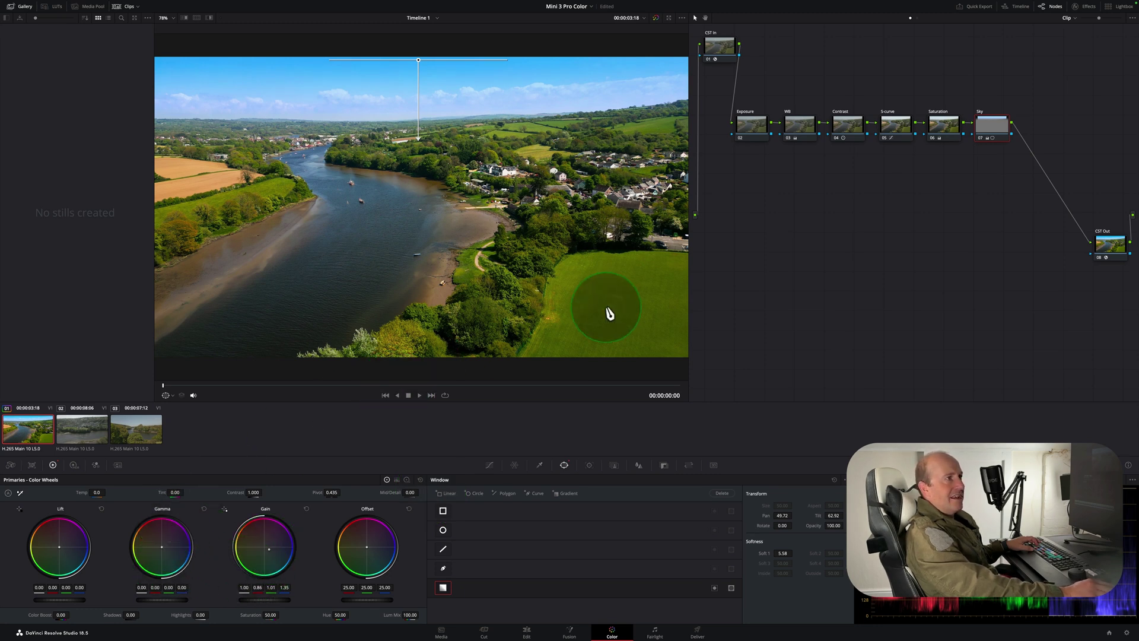
Step: Compare the picture with the Sky node off and on, and ease its gain tint to red 0.89, green 1.01, blue 1.25
{"action": "key", "text": "super+d"}
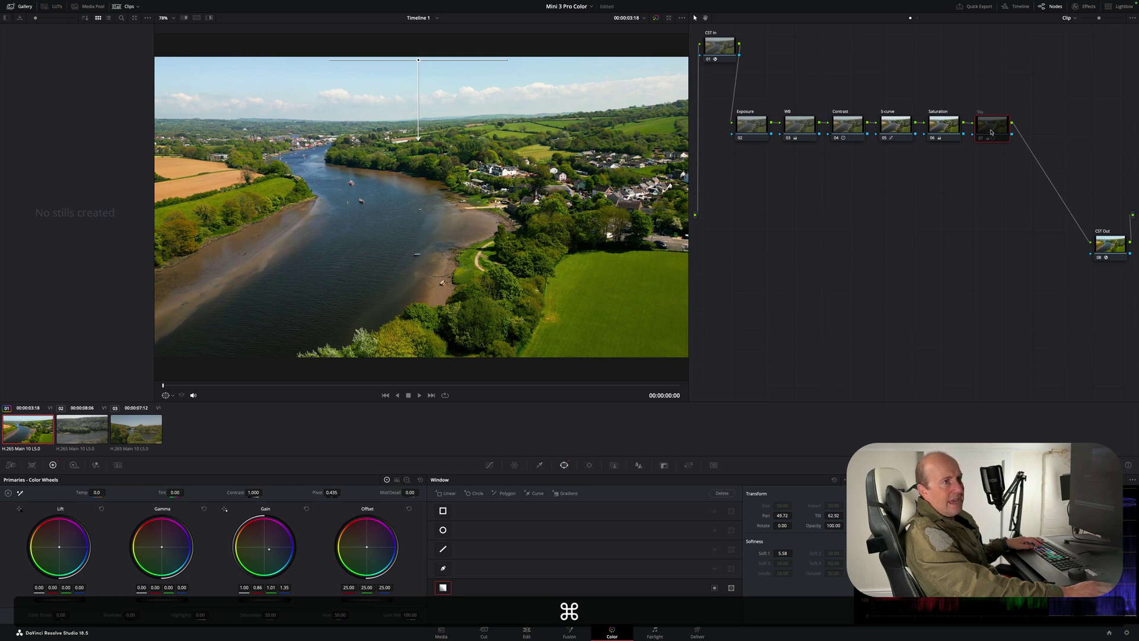
{"action": "key", "text": "super+d"}
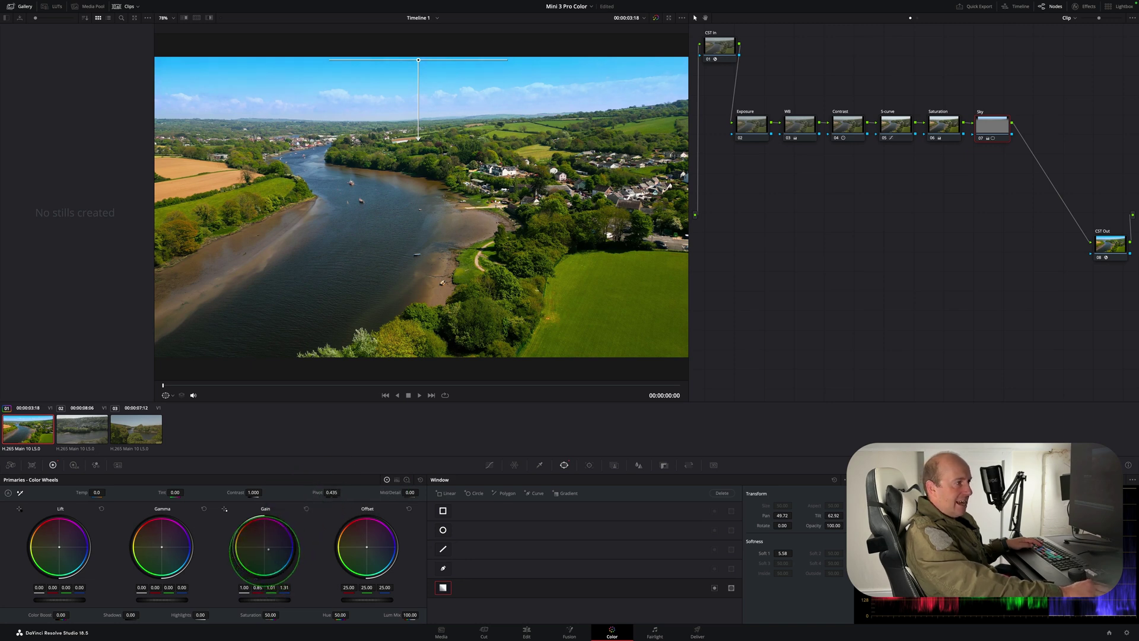
{"action": "left_click_drag", "start_coordinate": [268, 549], "coordinate": [267, 548]}
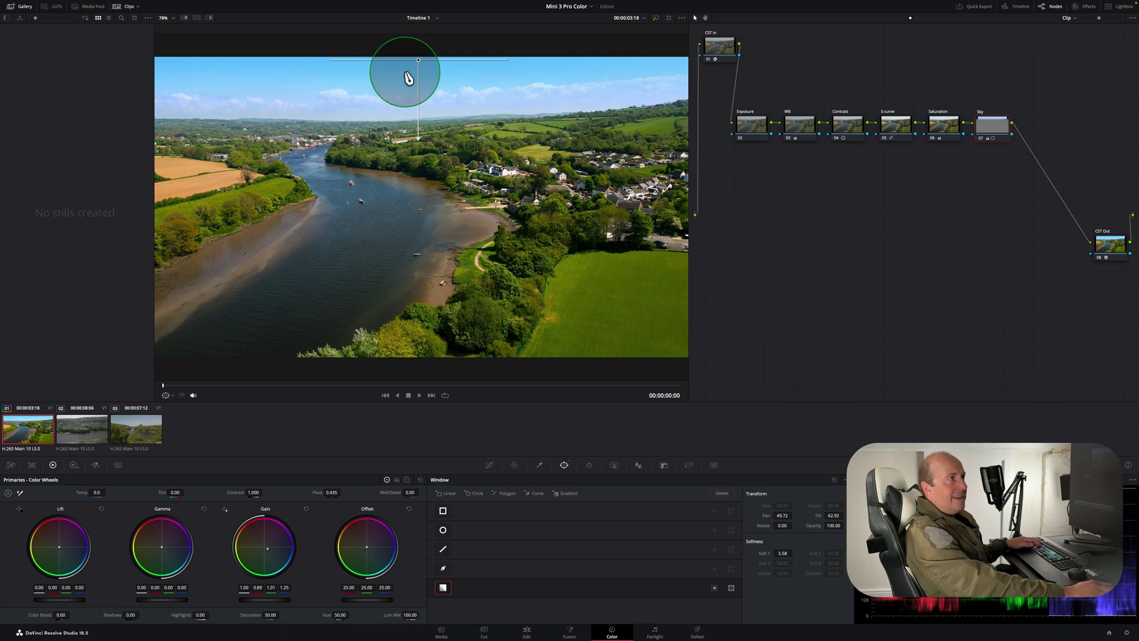
Step: Lower the Sky gradient's origin to tilt 61.80, shorten its softness to 4.68, and save the project
{"action": "left_click_drag", "start_coordinate": [419, 67], "coordinate": [422, 78]}
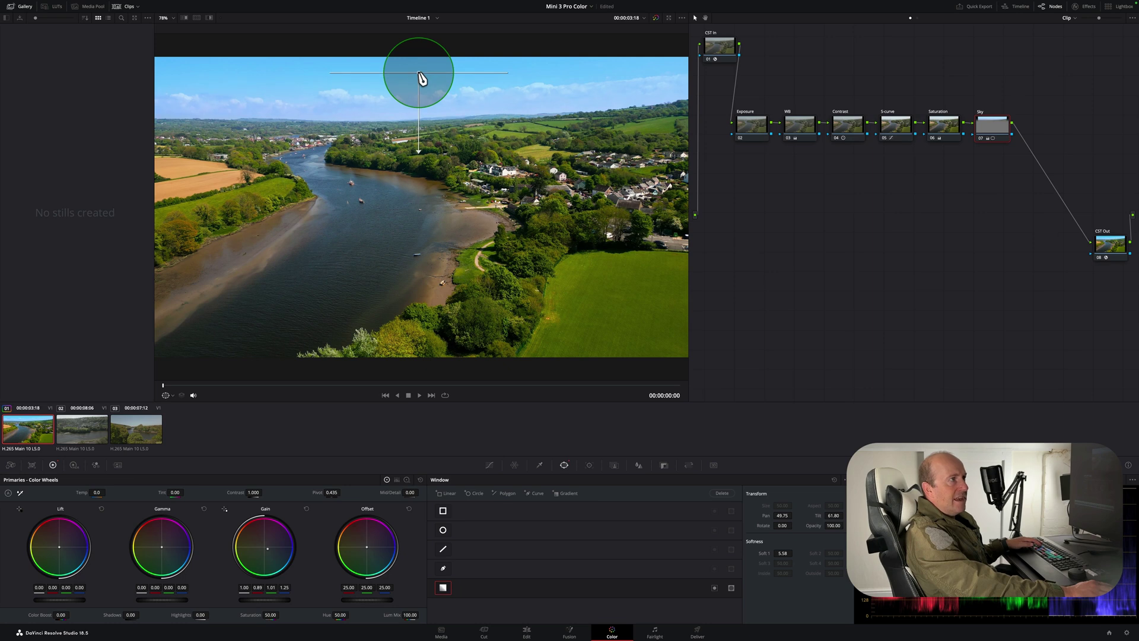
{"action": "mouse_move", "coordinate": [418, 153]}
{"action": "left_mouse_down"}
{"action": "mouse_move", "coordinate": [417, 112]}
{"action": "mouse_move", "coordinate": [417, 138]}
{"action": "left_mouse_up"}
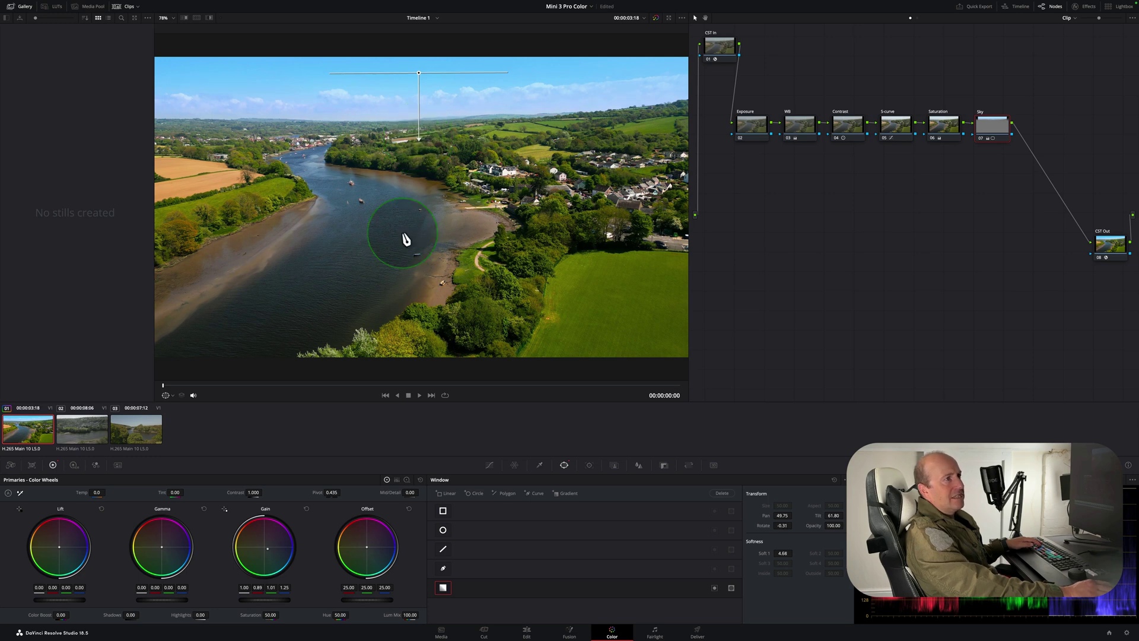
{"action": "key", "text": "ctrl+s"}
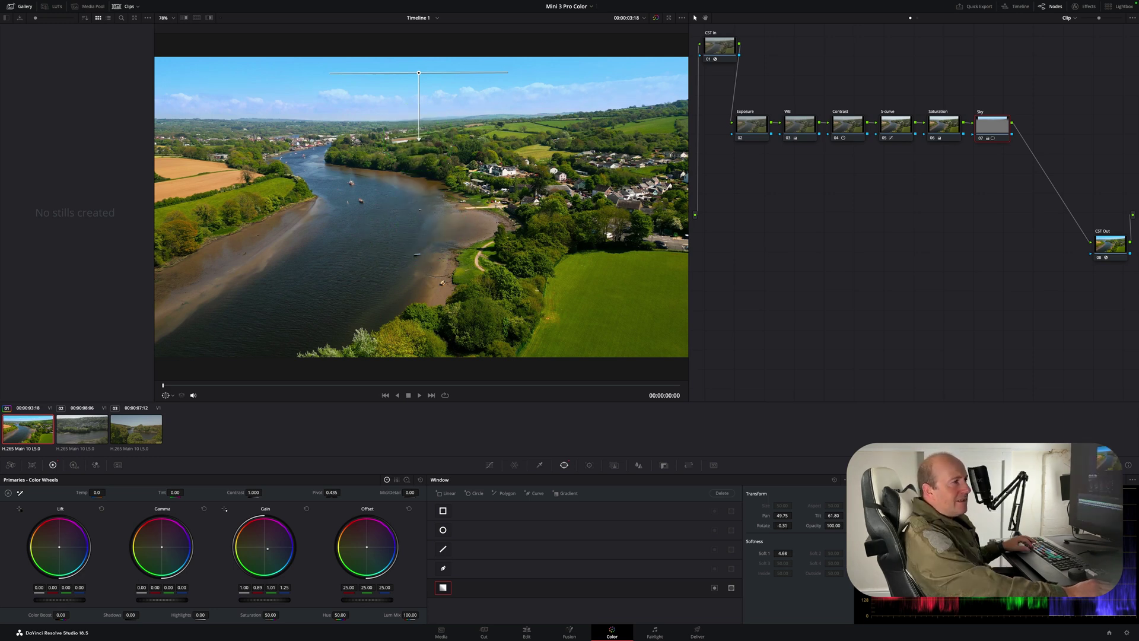
Step: Copy the first clip's full grade onto the second and third clips together
{"action": "left_click", "coordinate": [72, 428]}
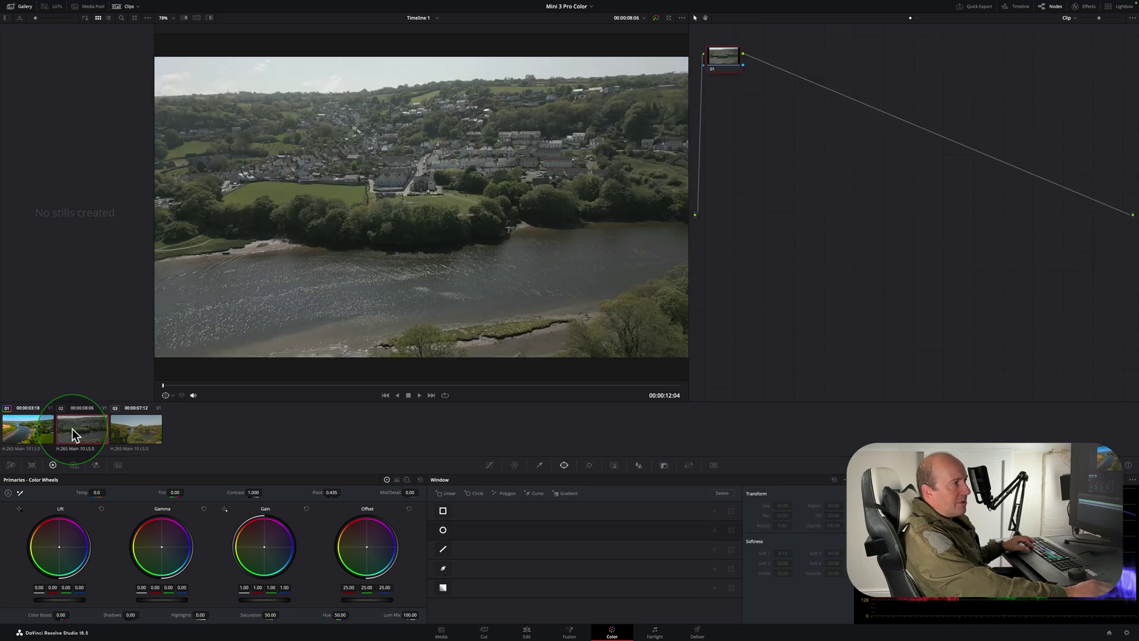
{"action": "left_click", "coordinate": [135, 430]}
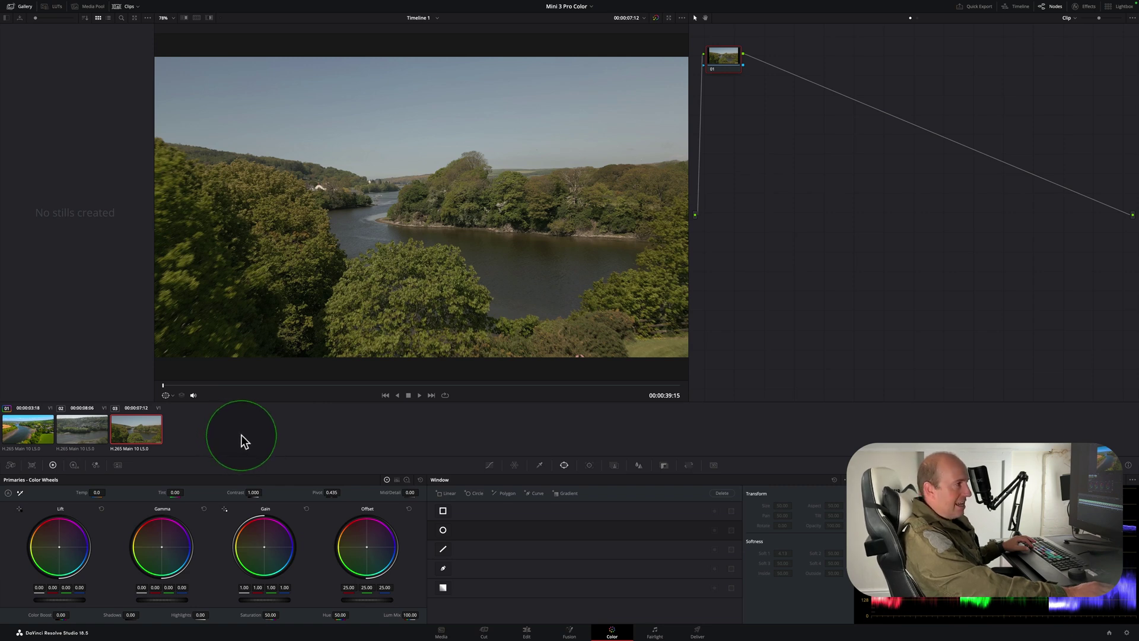
{"action": "key", "text": "super"}
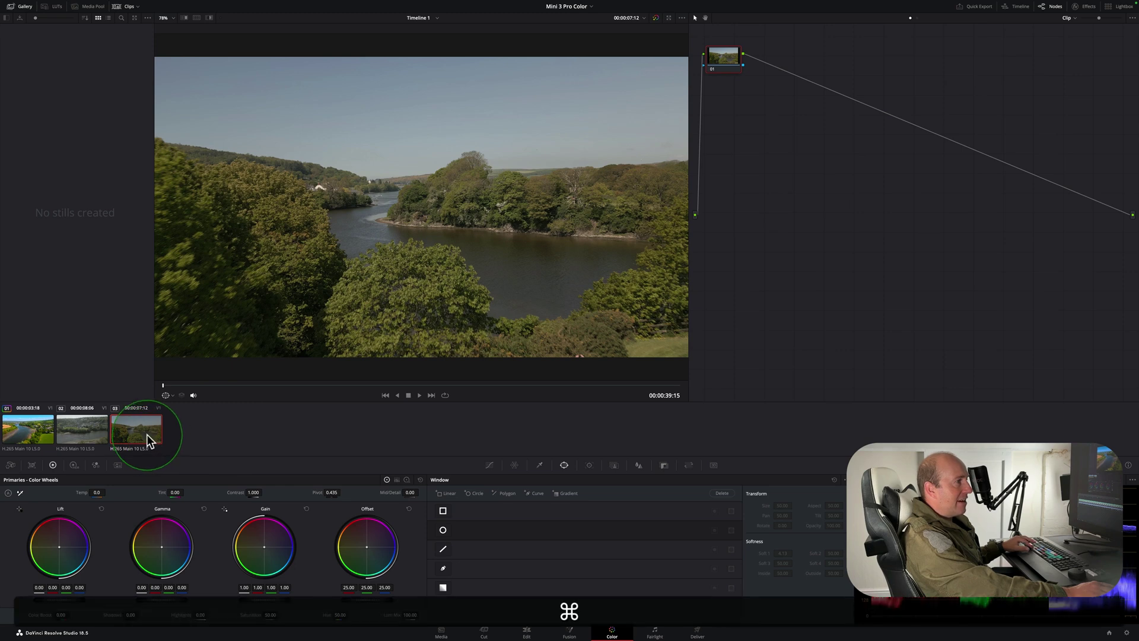
{"action": "left_click", "coordinate": [94, 429], "text": "super"}
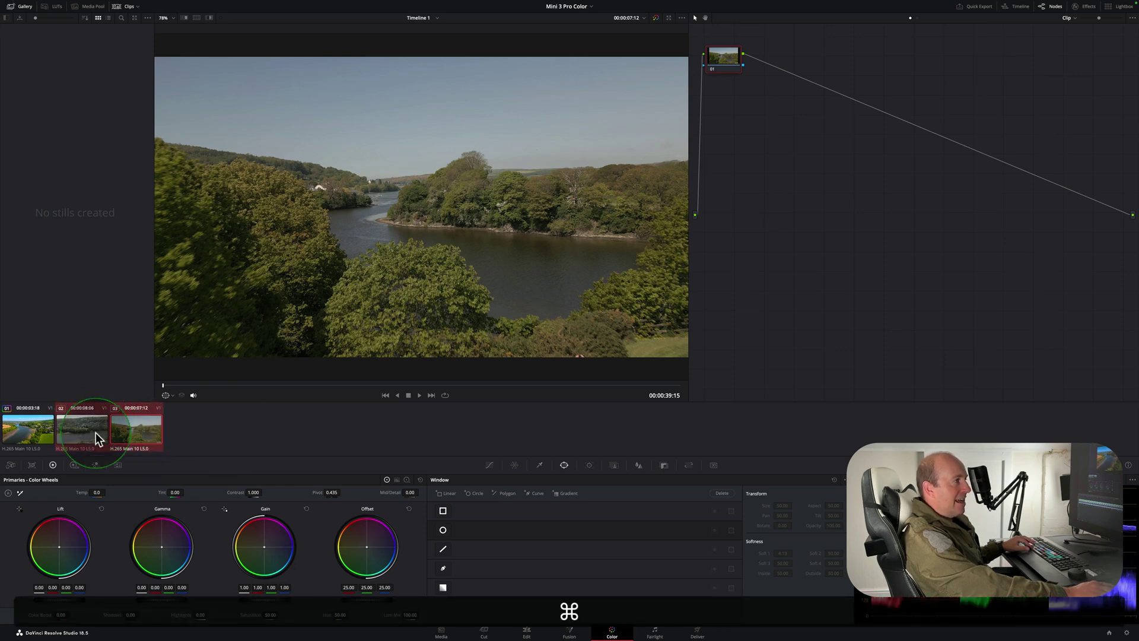
{"action": "middle_click", "coordinate": [30, 428]}
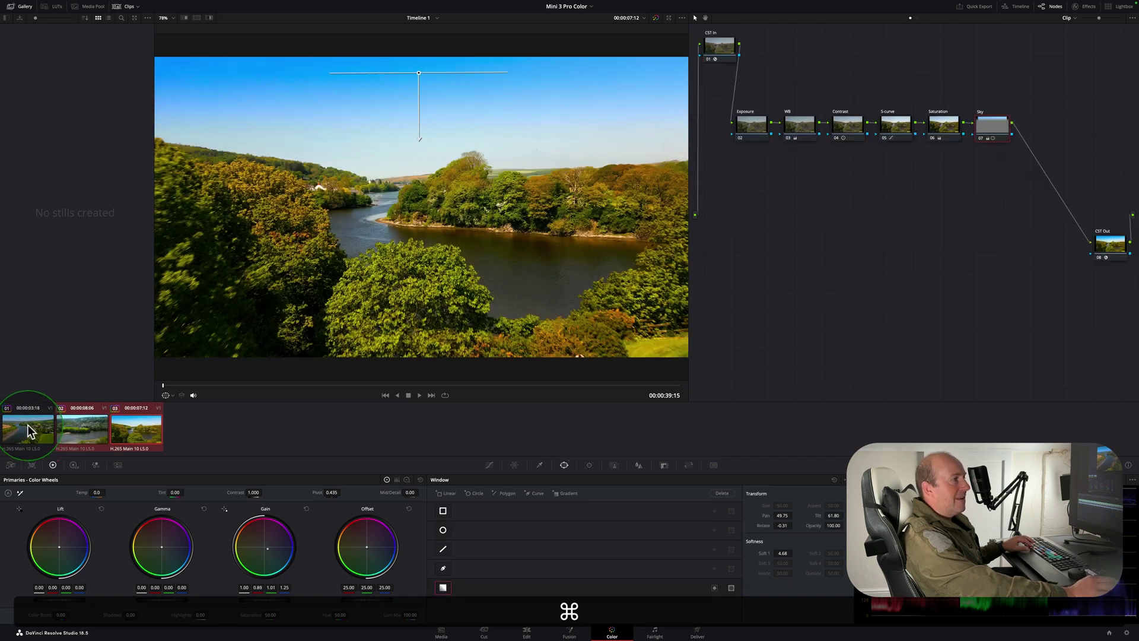
Step: Disable the Sky node on the second clip
{"action": "left_click", "coordinate": [78, 439]}
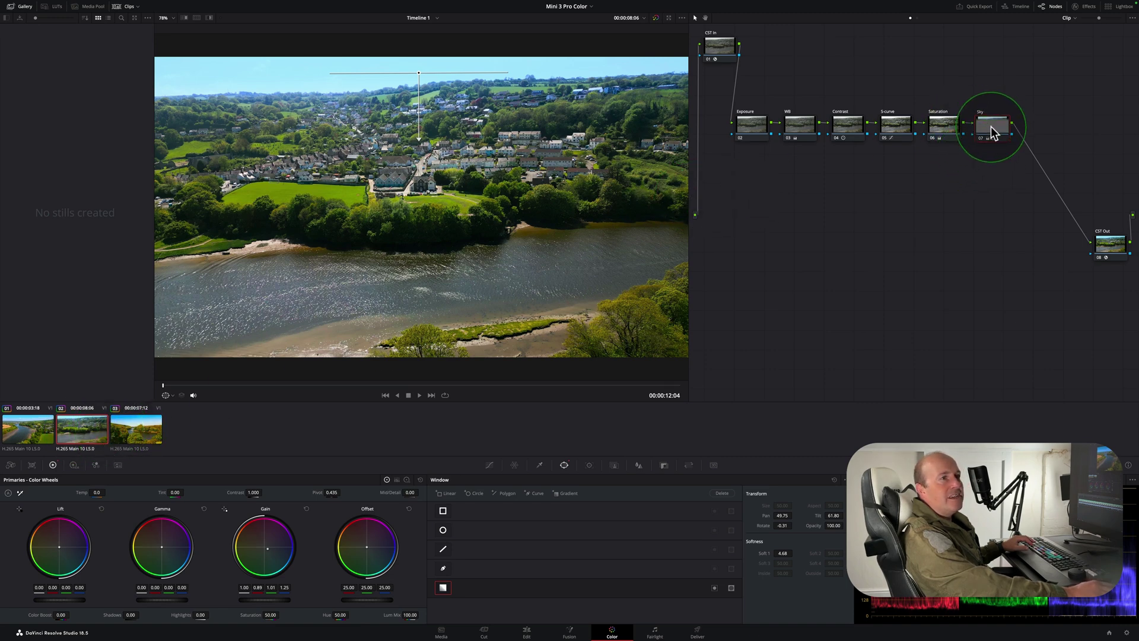
{"action": "key", "text": "super+d"}
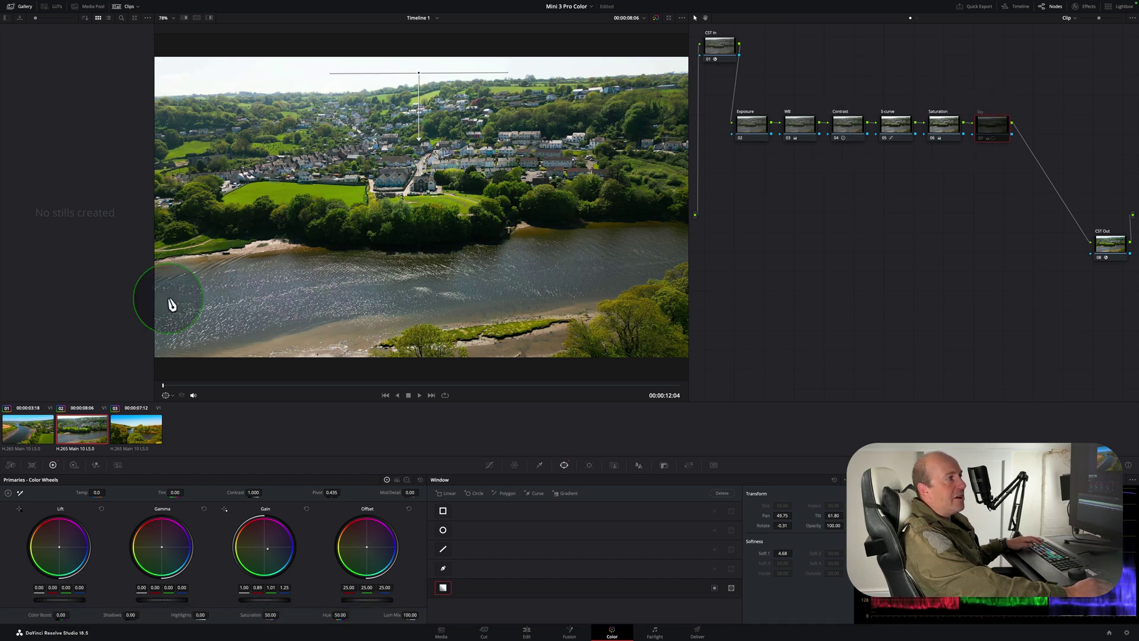
Step: On the third clip, reposition the Sky gradient to pan 49.34 and tilt 58.20, with softness 6.60
{"action": "left_click", "coordinate": [135, 429]}
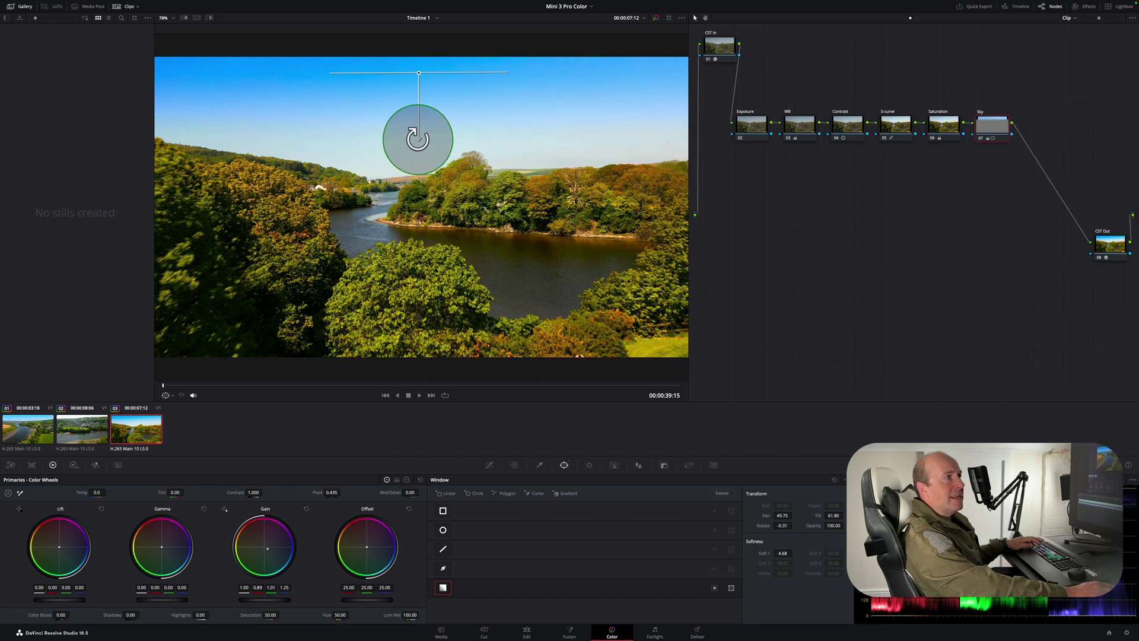
{"action": "left_click_drag", "start_coordinate": [418, 138], "coordinate": [419, 163]}
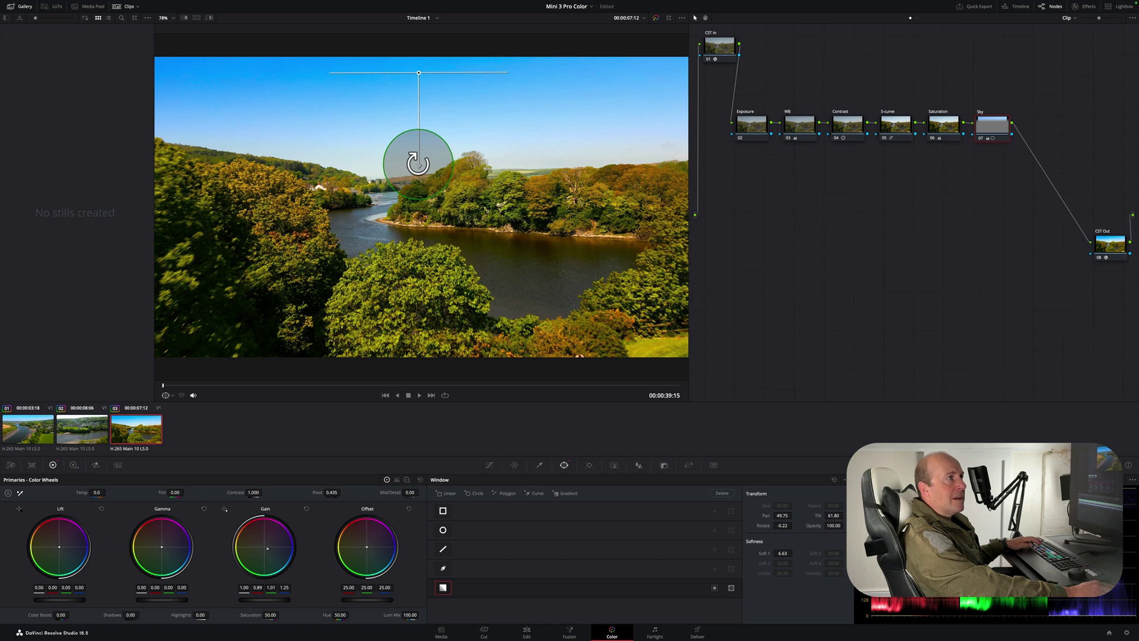
{"action": "left_click_drag", "start_coordinate": [420, 75], "coordinate": [417, 119]}
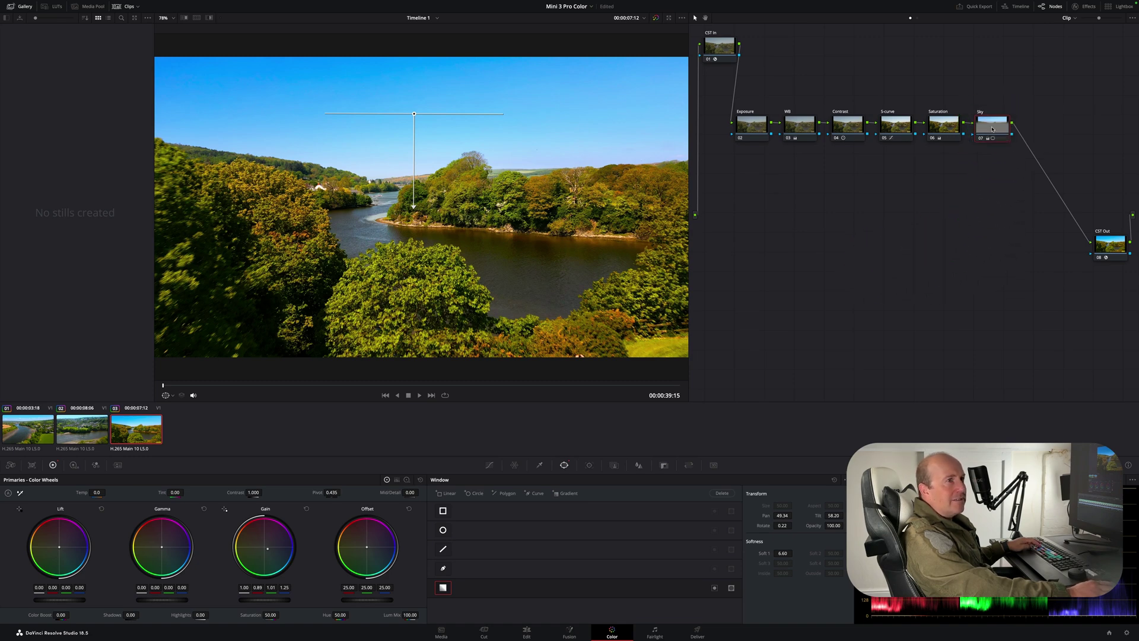
Step: Disable the third clip's Sky node and cool its WB node to a temperature of -379.0, judging on a frame near 00:00:48:26
{"action": "key", "text": "super+d"}
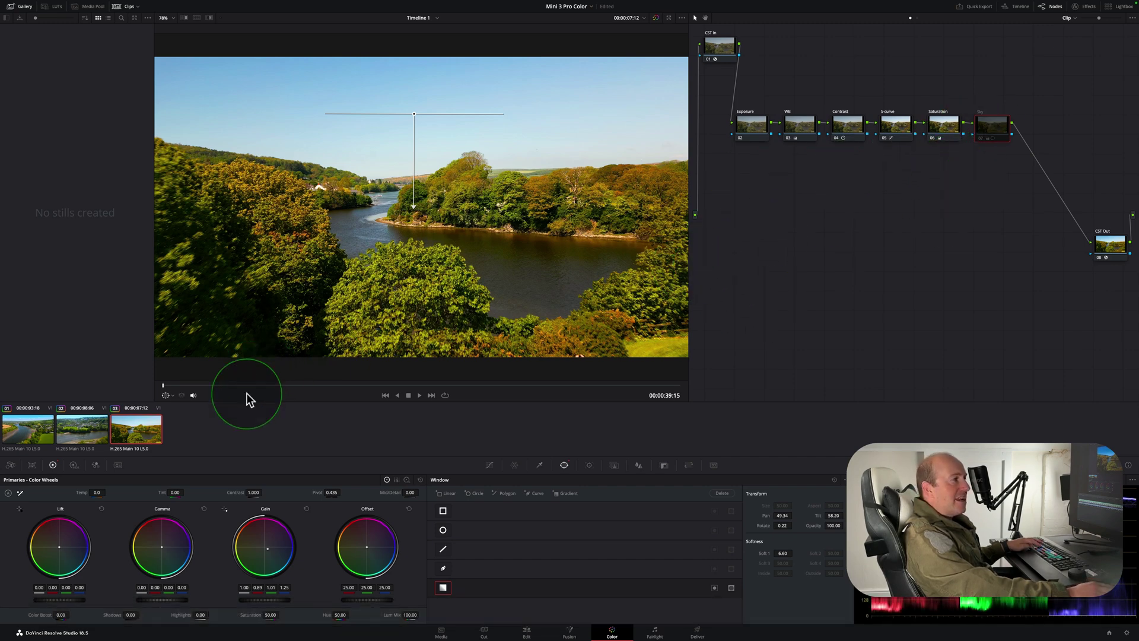
{"action": "left_click_drag", "start_coordinate": [195, 384], "coordinate": [464, 391]}
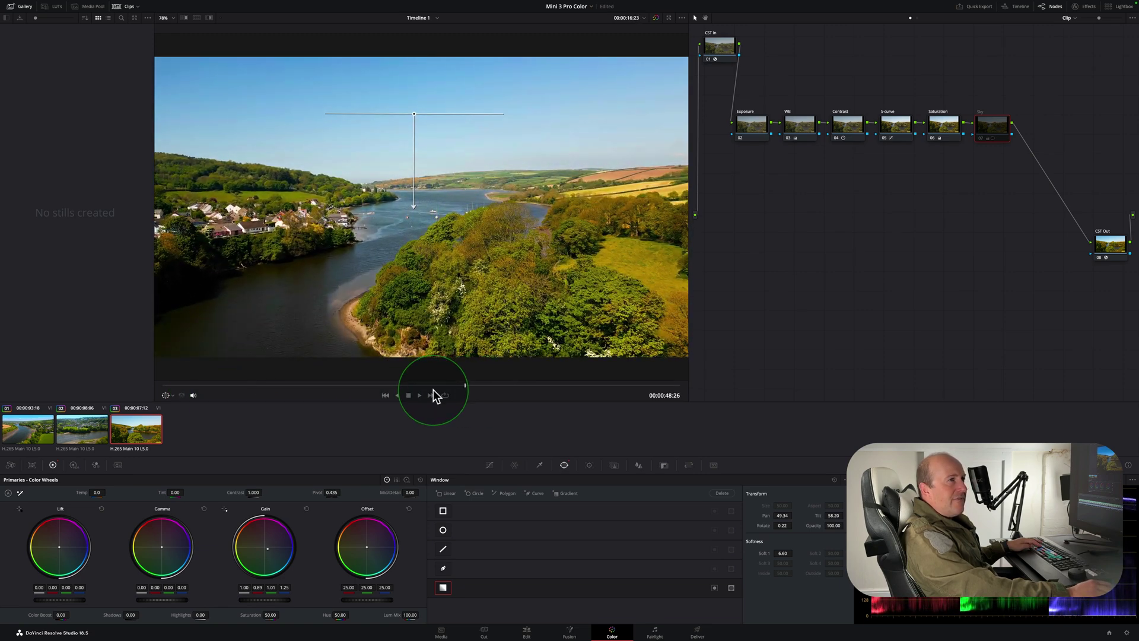
{"action": "left_click", "coordinate": [802, 129]}
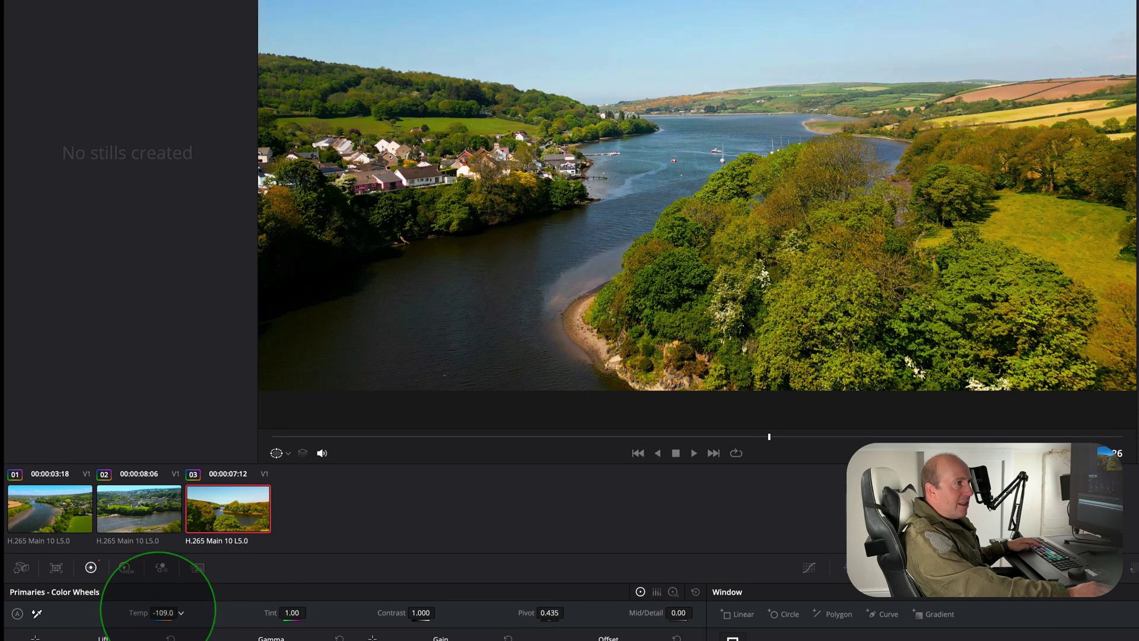
{"action": "left_click_drag", "start_coordinate": [157, 609], "coordinate": [143, 608]}
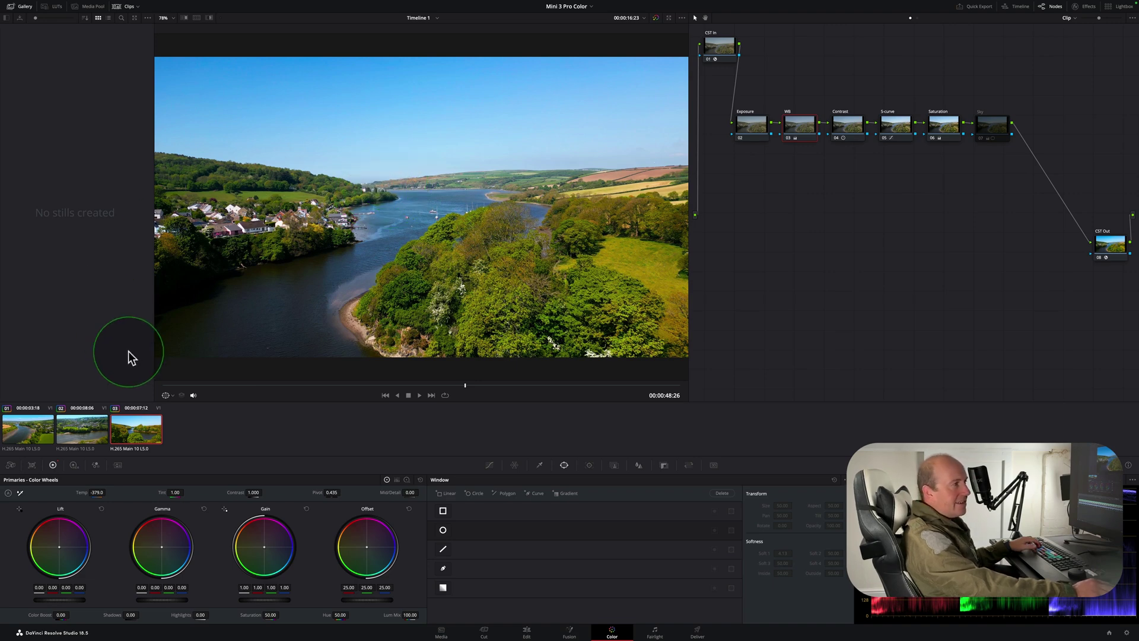
Step: Grab a still of the graded first clip into the gallery
{"action": "left_click", "coordinate": [29, 429]}
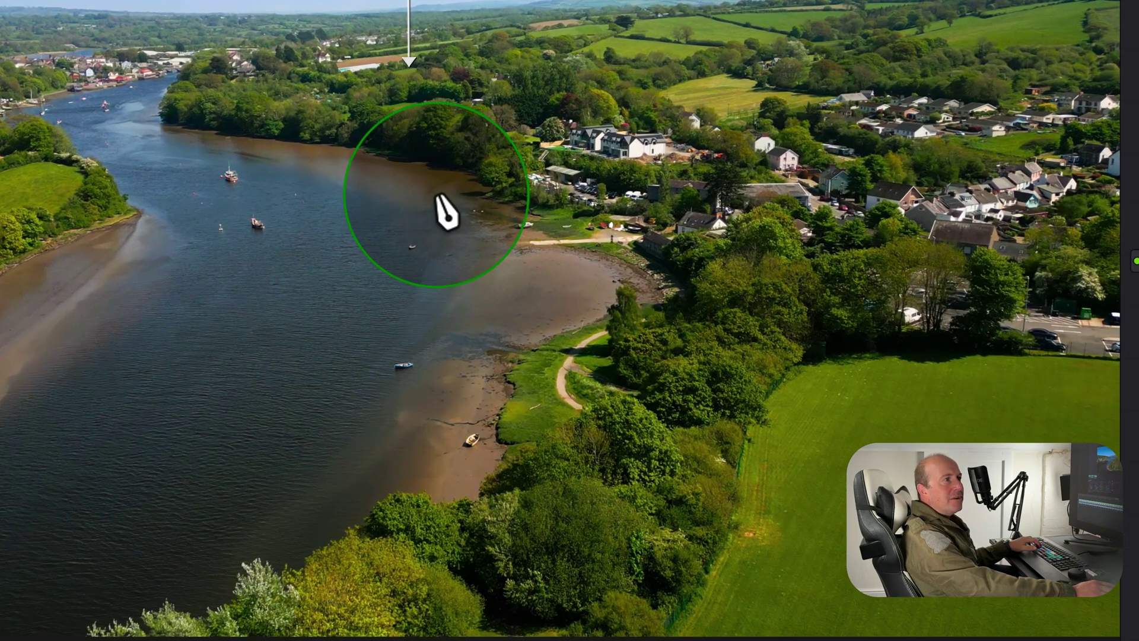
{"action": "right_click", "coordinate": [437, 194]}
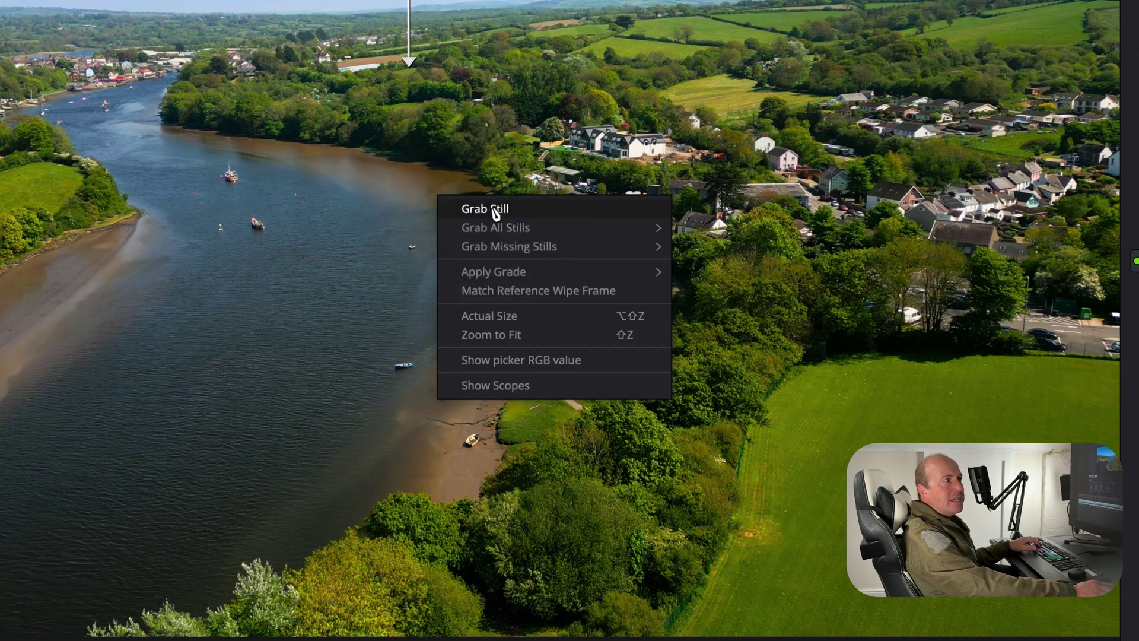
{"action": "left_click", "coordinate": [495, 210]}
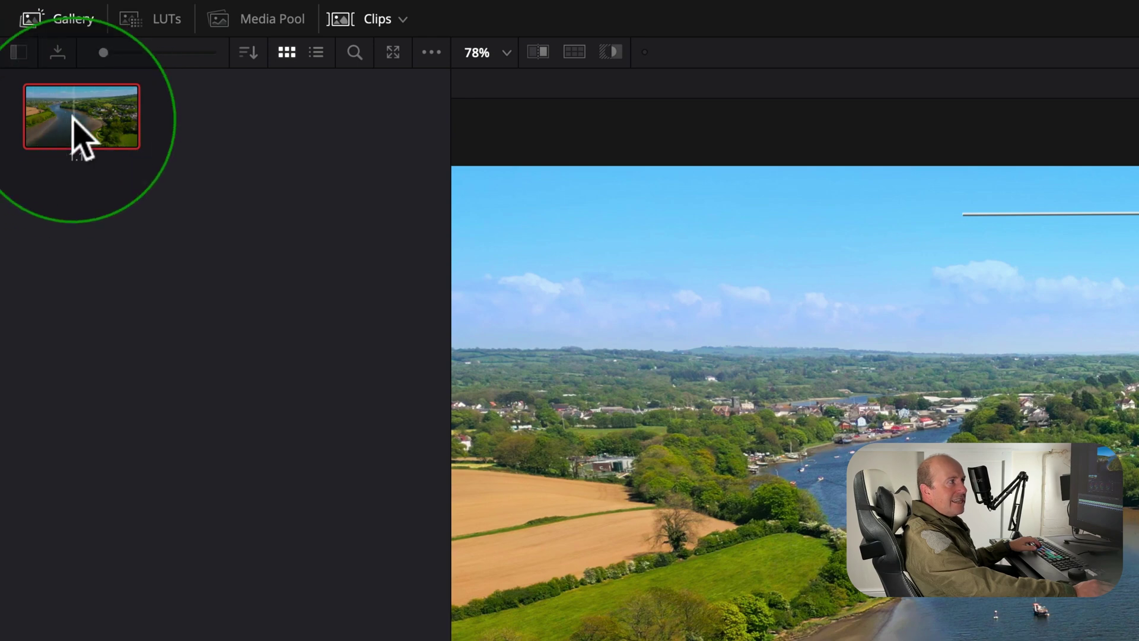
Step: Show the gallery's album list, move the grabbed still into PowerGrade 1, and open that album
{"action": "left_click", "coordinate": [110, 228]}
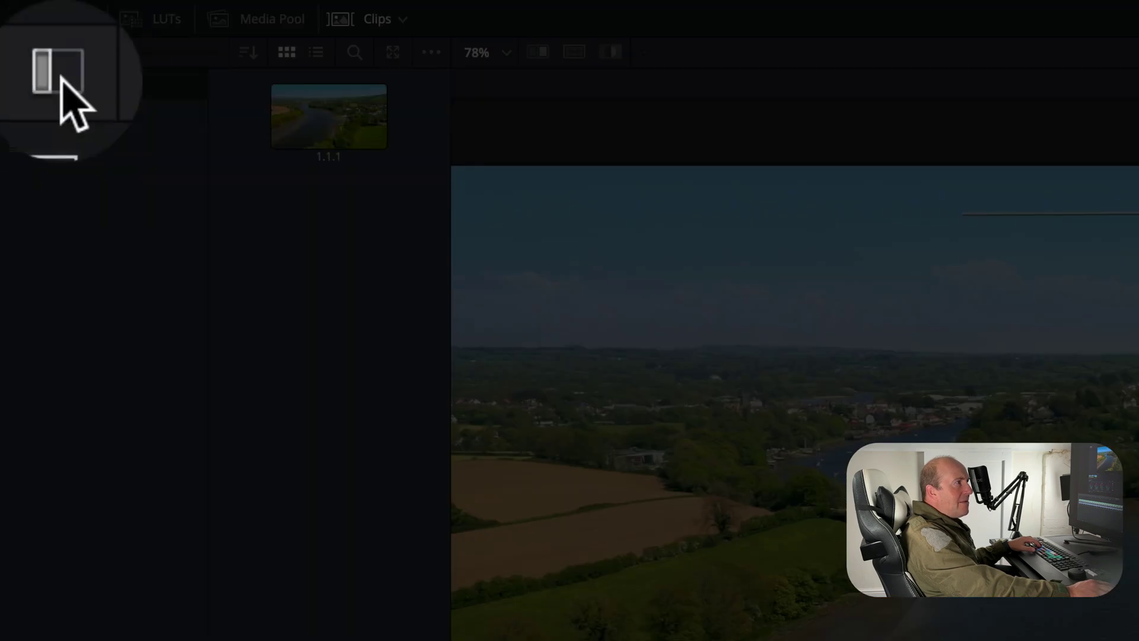
{"action": "left_click", "coordinate": [19, 52]}
{"action": "left_click_drag", "start_coordinate": [343, 121], "coordinate": [164, 121]}
{"action": "left_click", "coordinate": [133, 117]}
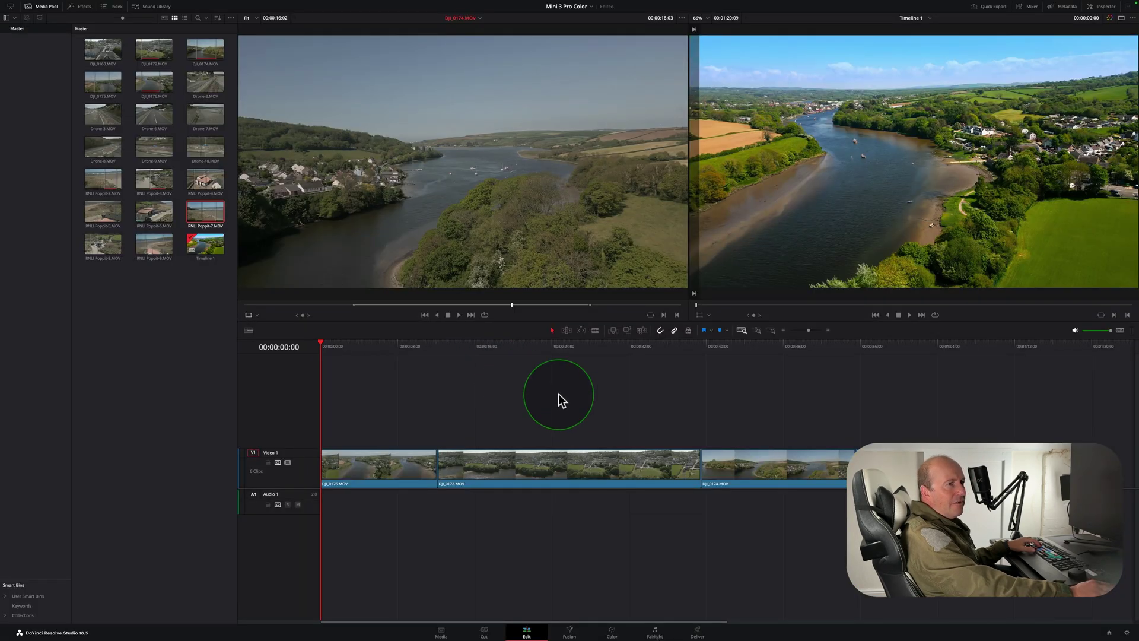
Step: Return from the Edit page to the Color page and apply the PowerGrade 1 still to the fourth clip
{"action": "left_click", "coordinate": [560, 400]}
{"action": "left_click_drag", "start_coordinate": [781, 399], "coordinate": [1055, 534]}
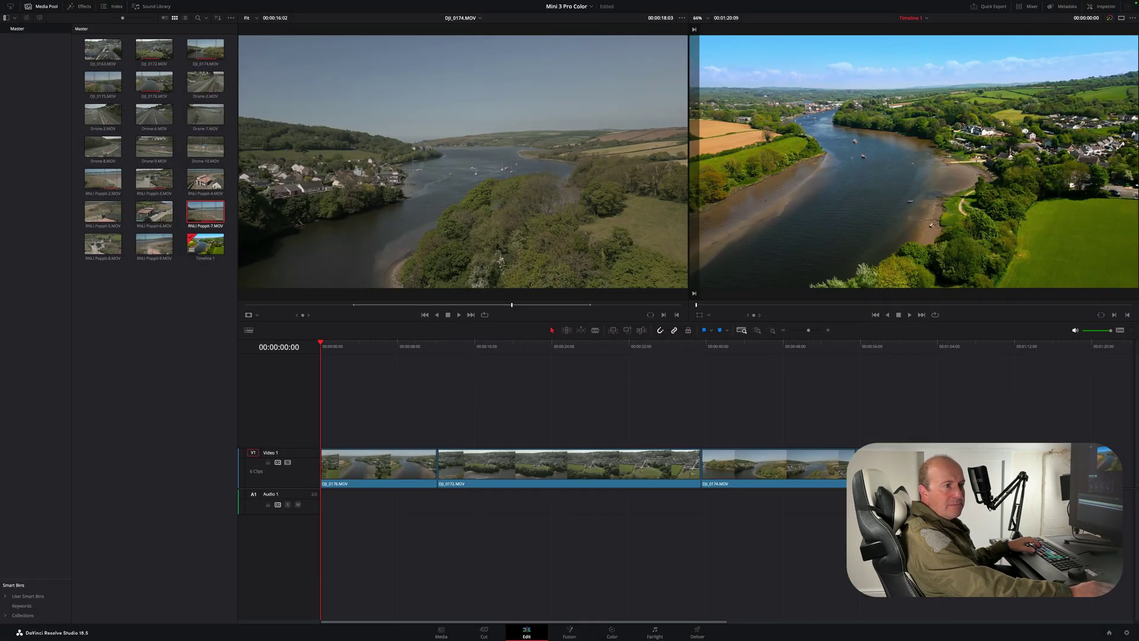
{"action": "left_click", "coordinate": [612, 633]}
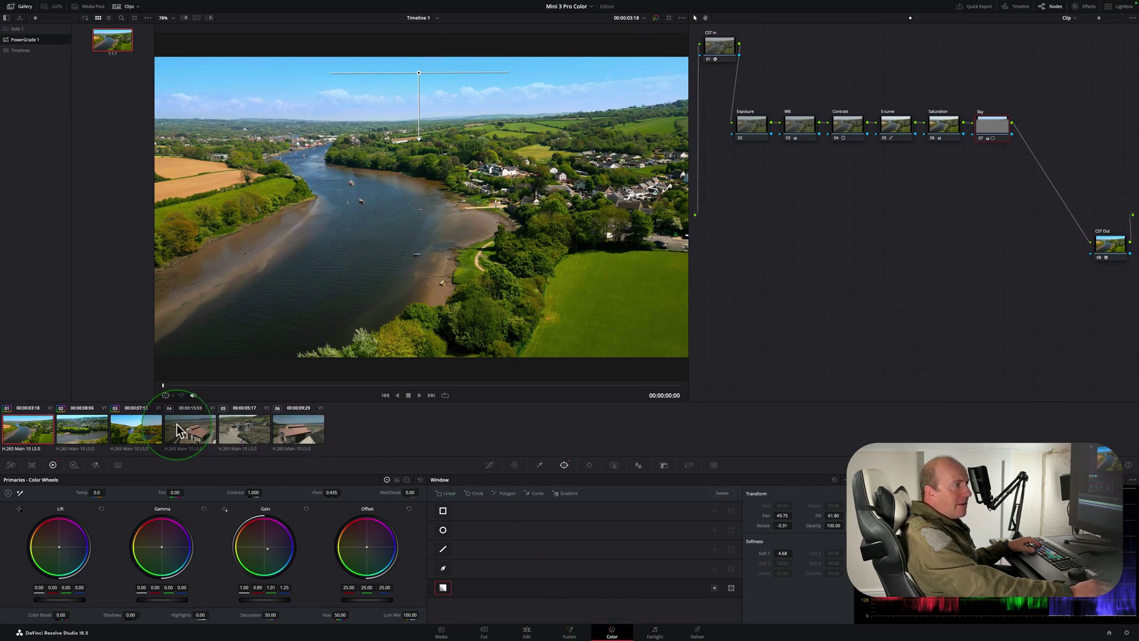
{"action": "left_click", "coordinate": [199, 432]}
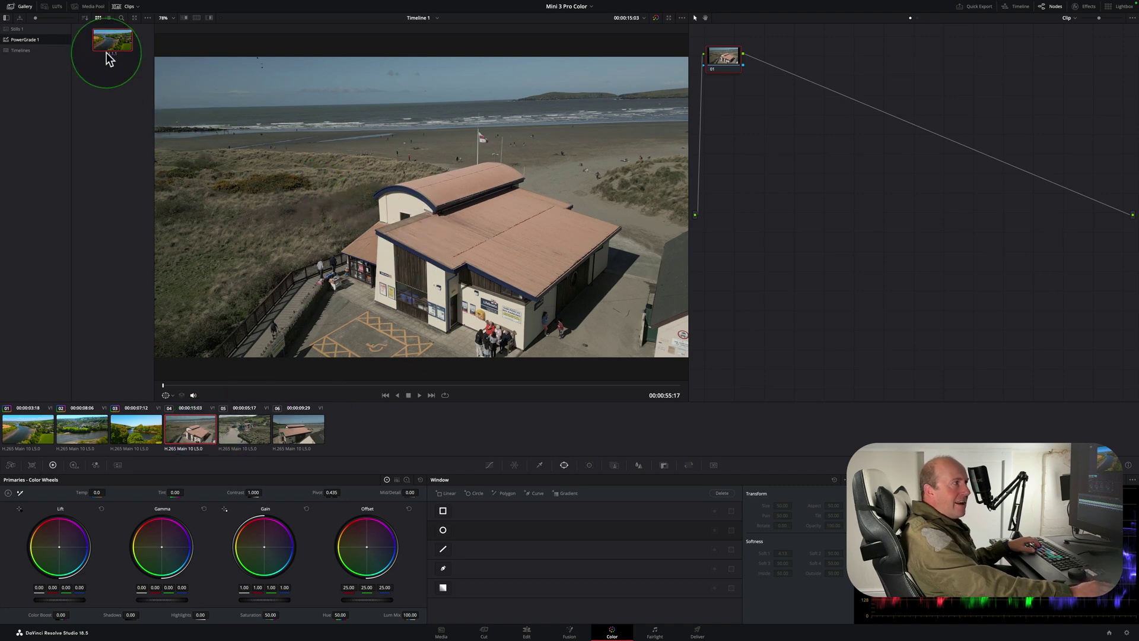
{"action": "left_click_drag", "start_coordinate": [107, 47], "coordinate": [383, 176]}
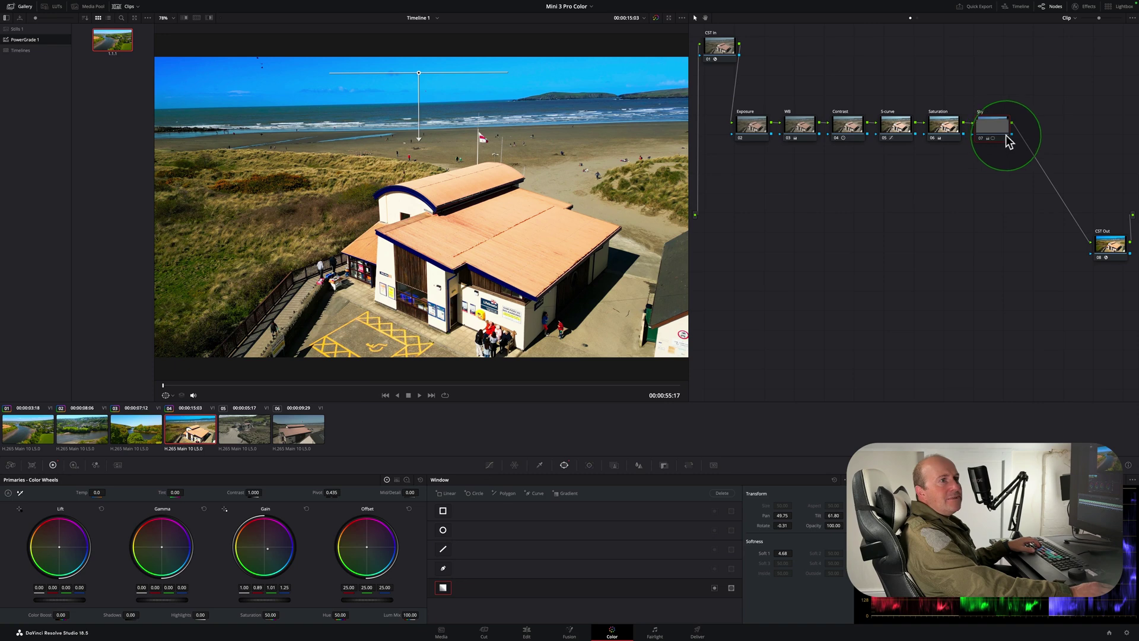
Step: Disable the Sky node on the fourth clip, and apply the same PowerGrade to the fifth clip
{"action": "key", "text": "super+d"}
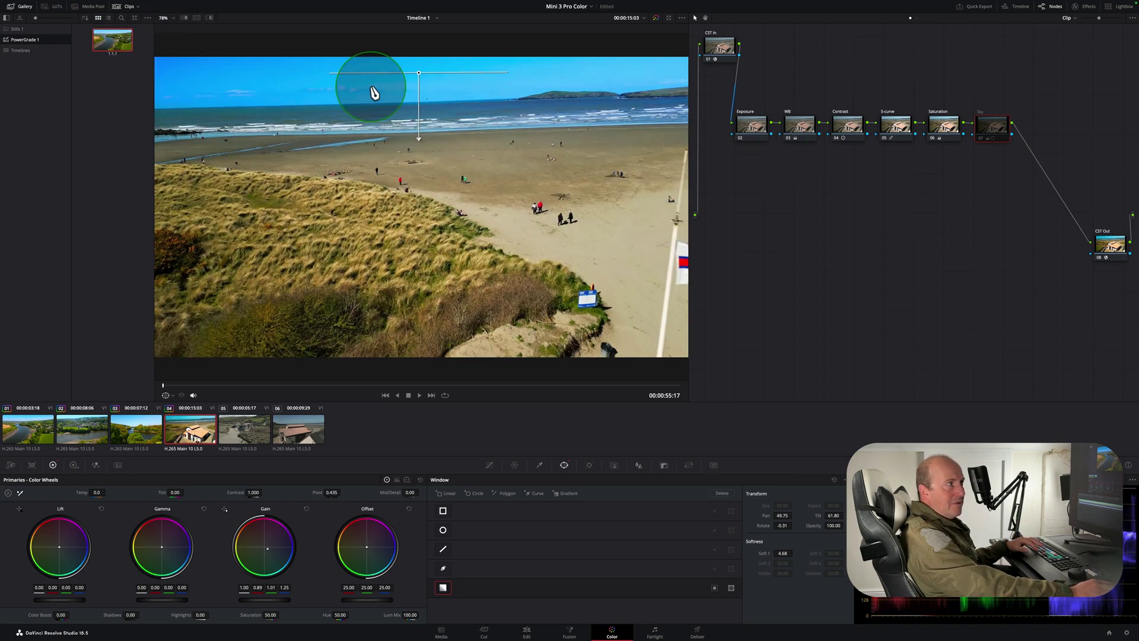
{"action": "left_click", "coordinate": [248, 429]}
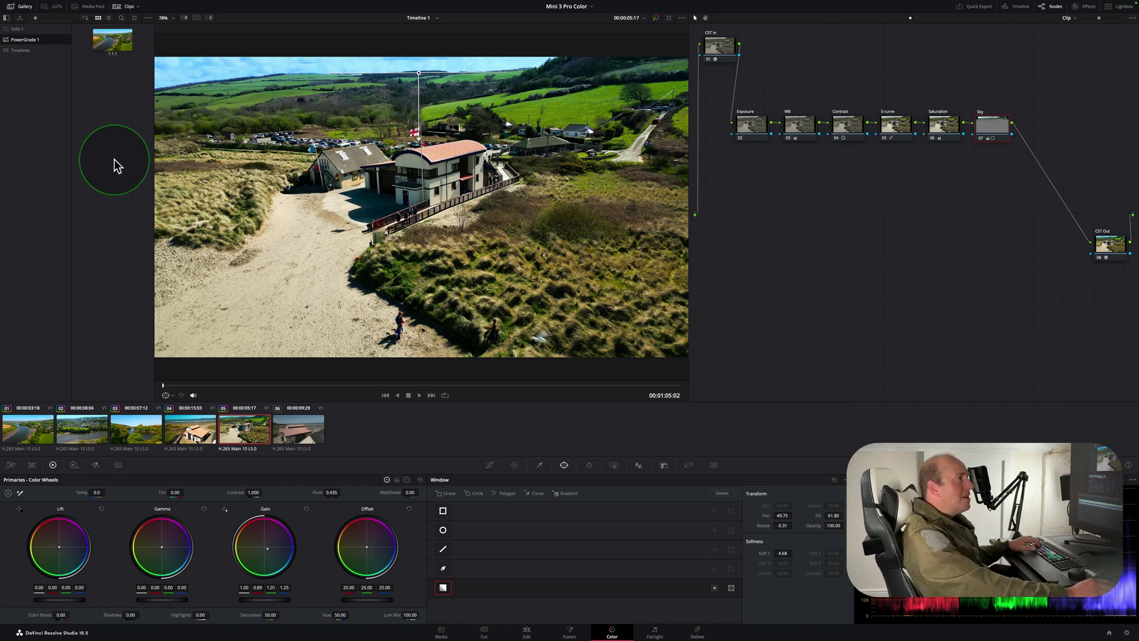
Step: Label the still in the PowerGrade 1 album "M3p"
{"action": "mouse_move", "coordinate": [102, 45]}
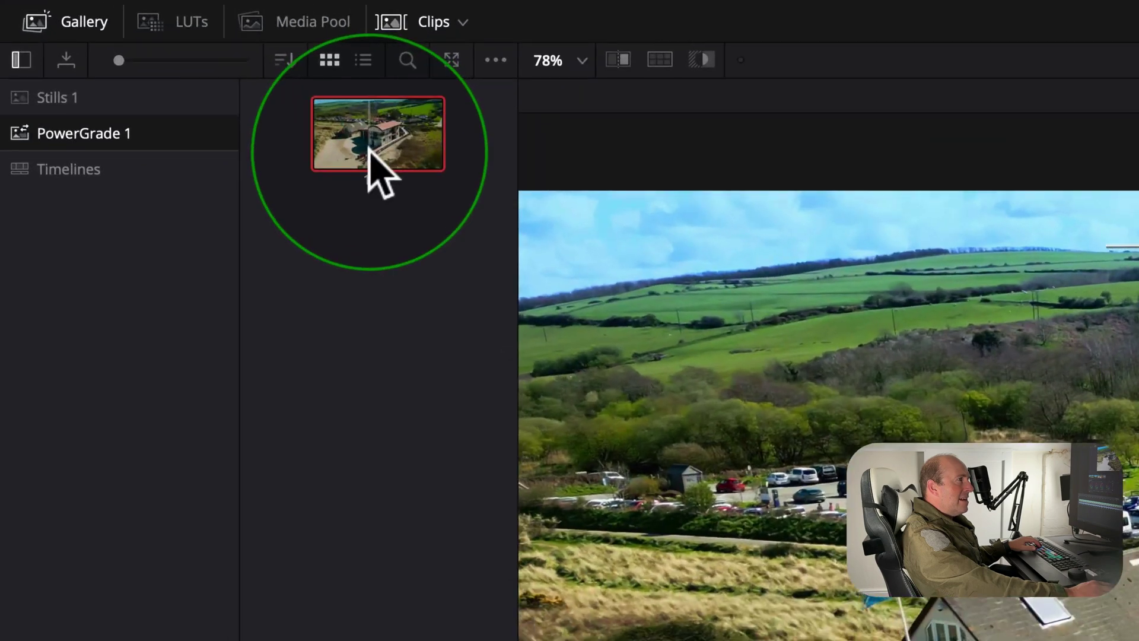
{"action": "right_click", "coordinate": [362, 148]}
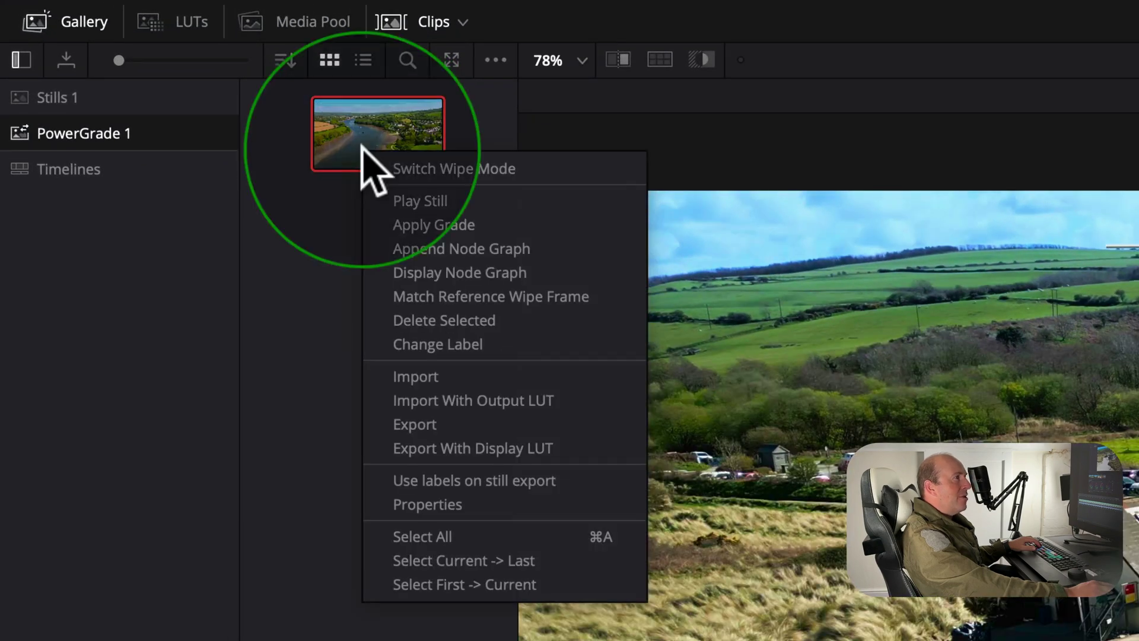
{"action": "left_click", "coordinate": [493, 343]}
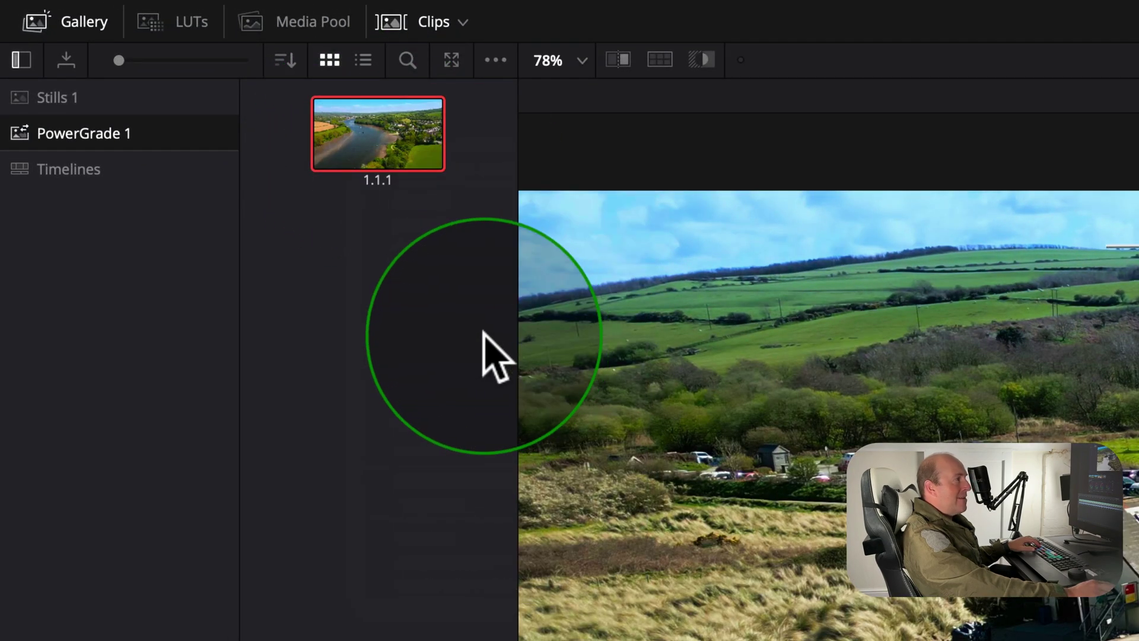
{"action": "type", "text": "M3p"}
{"action": "key", "text": "Return"}
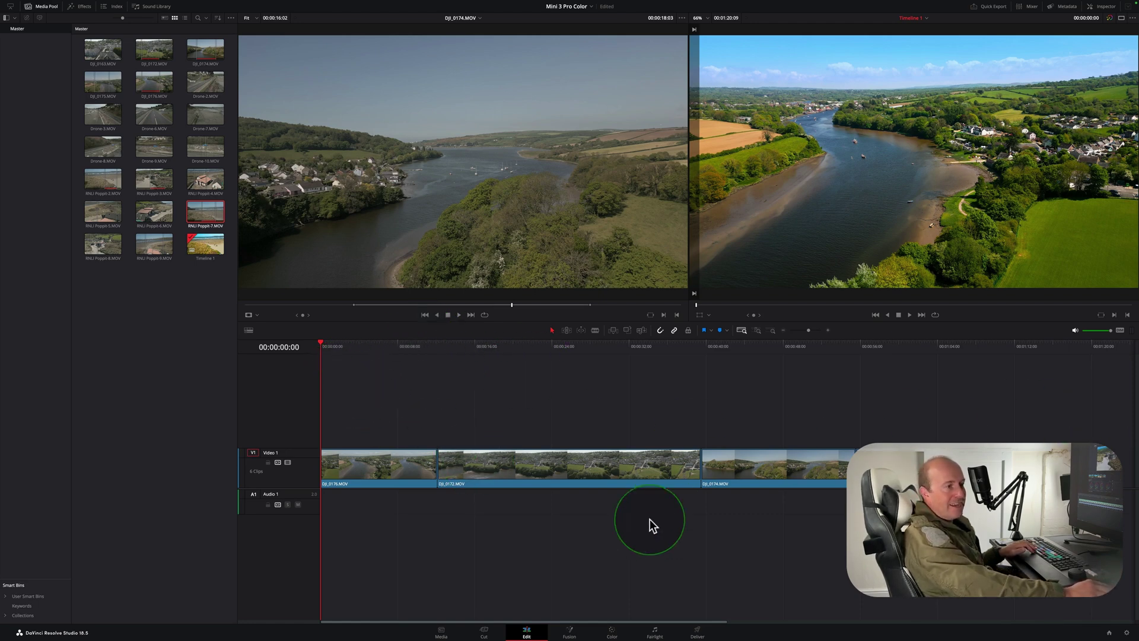
Step: On the Deliver page, name the export Demo, switch its filenames to the source name, and add the job to the render queue
{"action": "left_click", "coordinate": [698, 634]}
{"action": "type", "text": "Demo"}
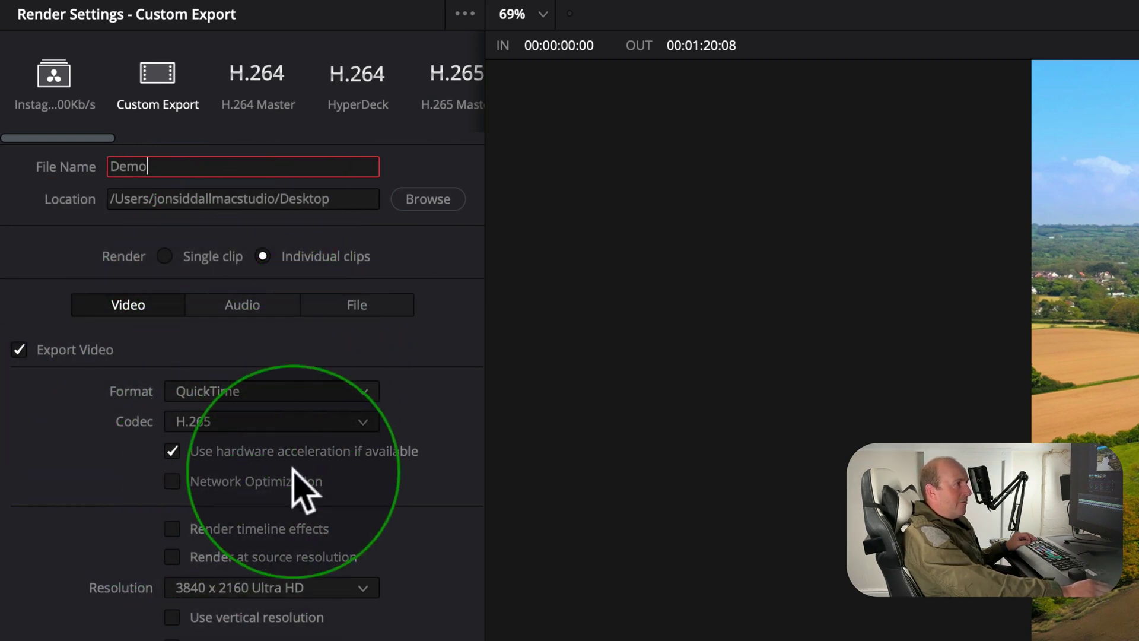
{"action": "left_click", "coordinate": [178, 296]}
{"action": "left_click", "coordinate": [363, 303]}
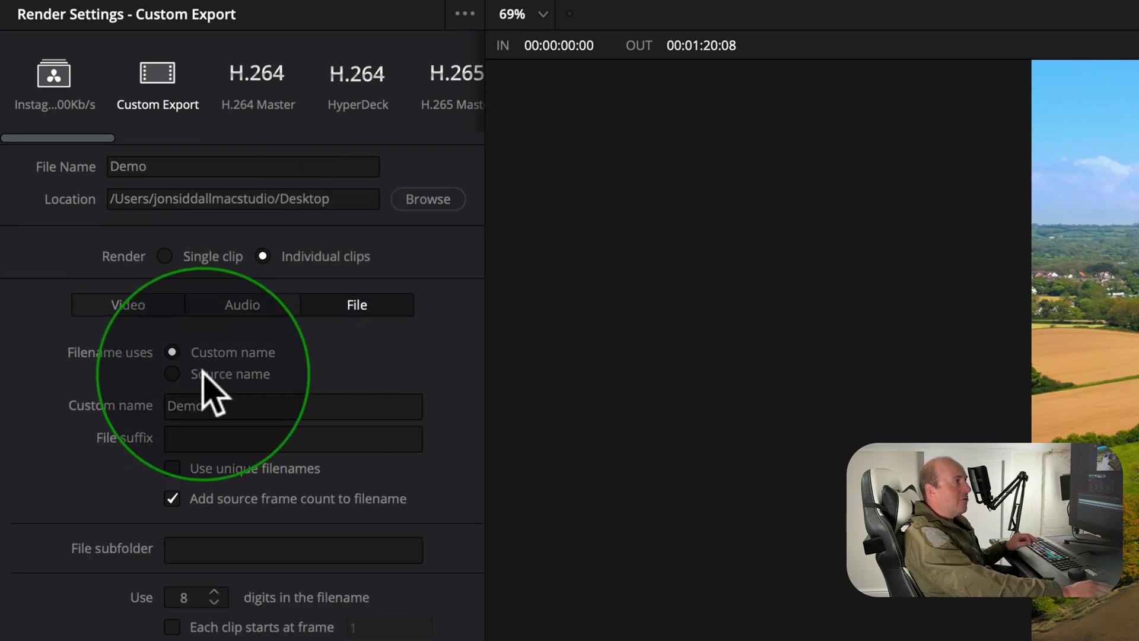
{"action": "left_click", "coordinate": [172, 374]}
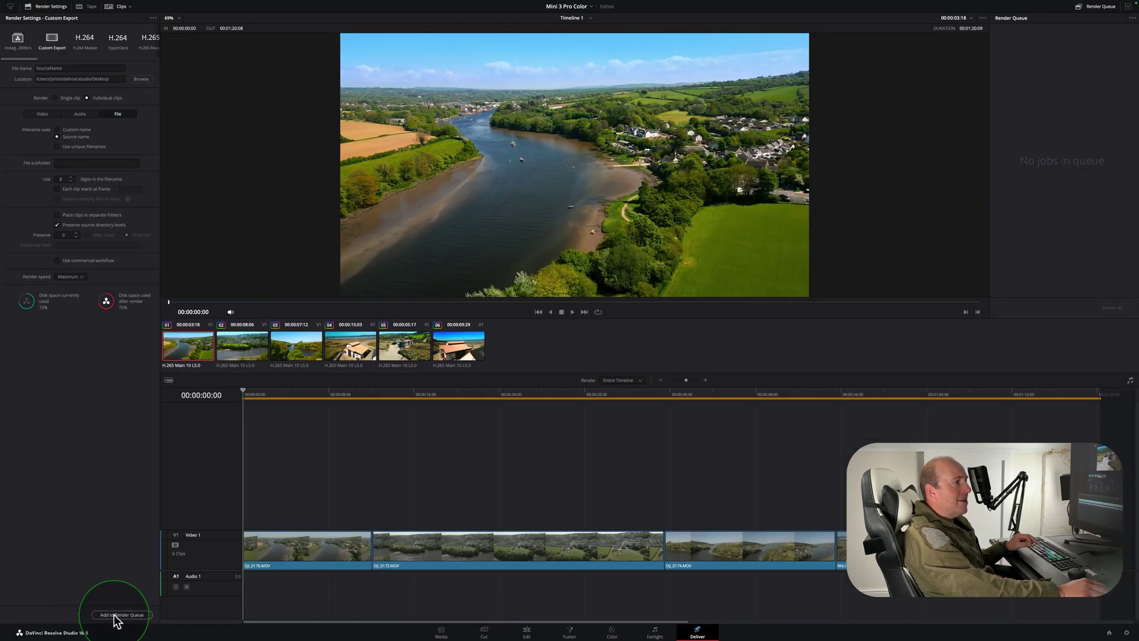
{"action": "left_click", "coordinate": [116, 615]}
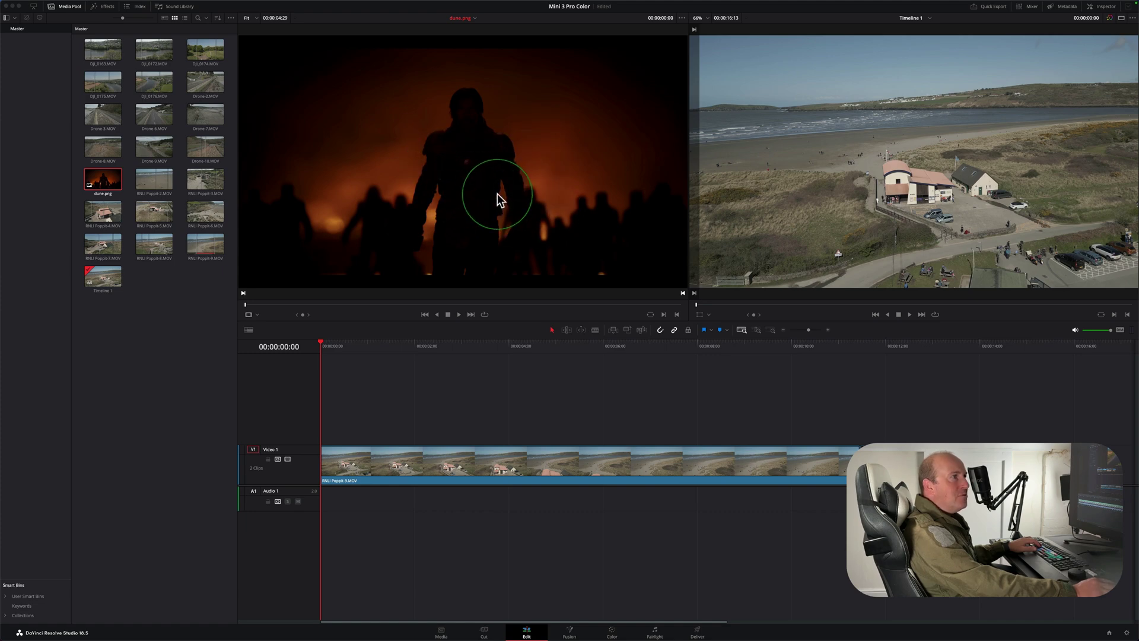
Step: Preview the dune.png still on the timeline and, on the Color page, shot match the first drone clip to it
{"action": "left_click_drag", "start_coordinate": [532, 346], "coordinate": [578, 342]}
{"action": "left_click_drag", "start_coordinate": [936, 344], "coordinate": [971, 347]}
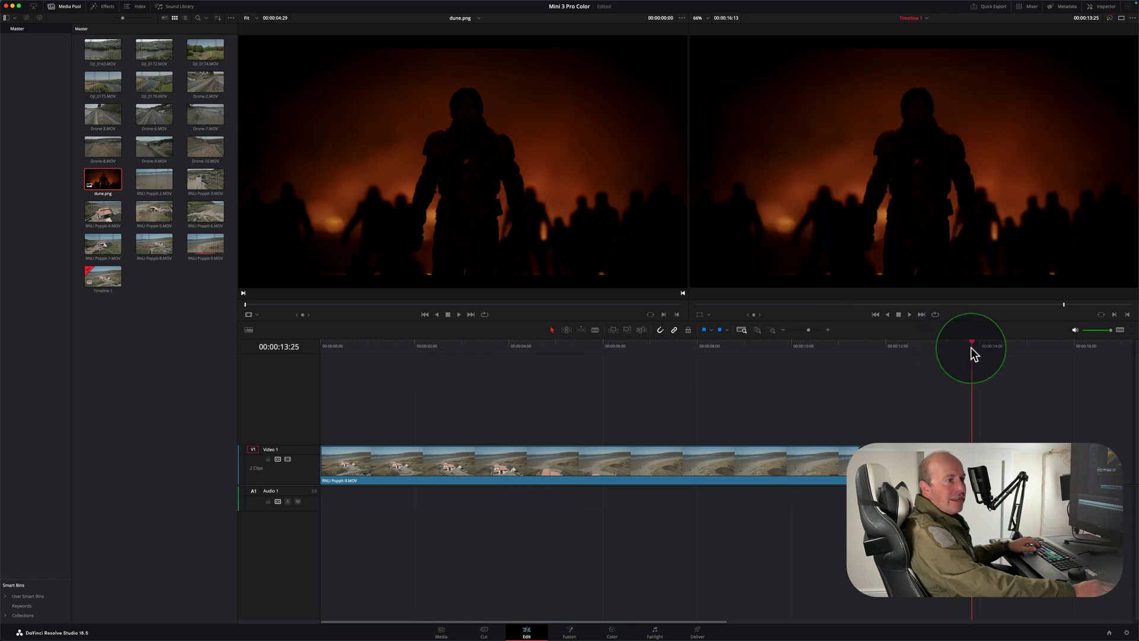
{"action": "left_click", "coordinate": [612, 630]}
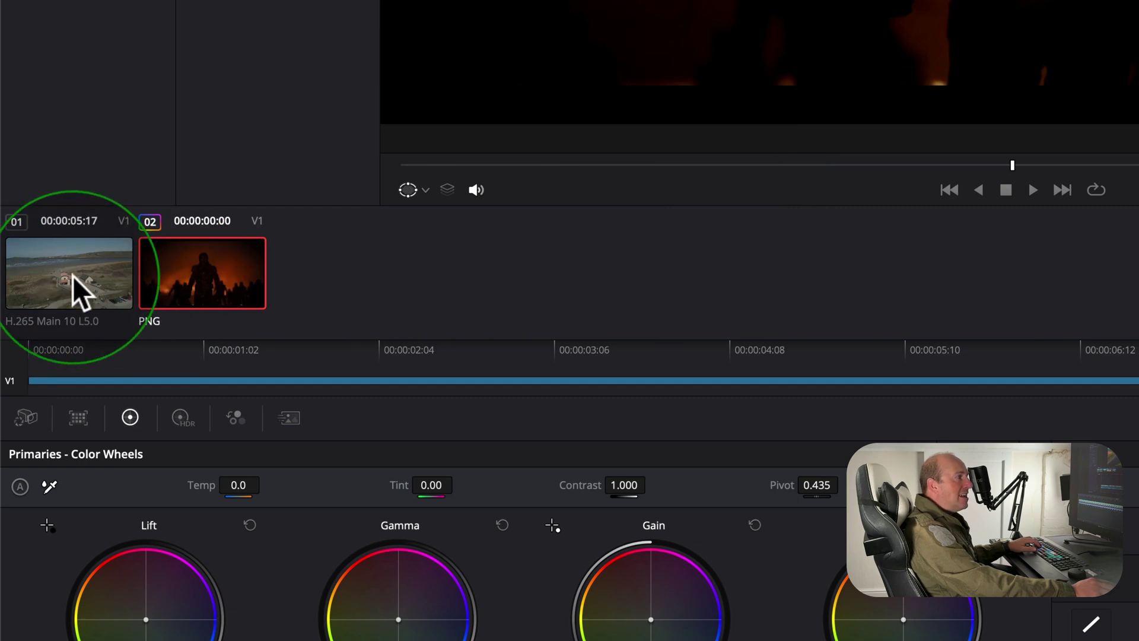
{"action": "left_click", "coordinate": [72, 276]}
{"action": "right_click", "coordinate": [201, 277]}
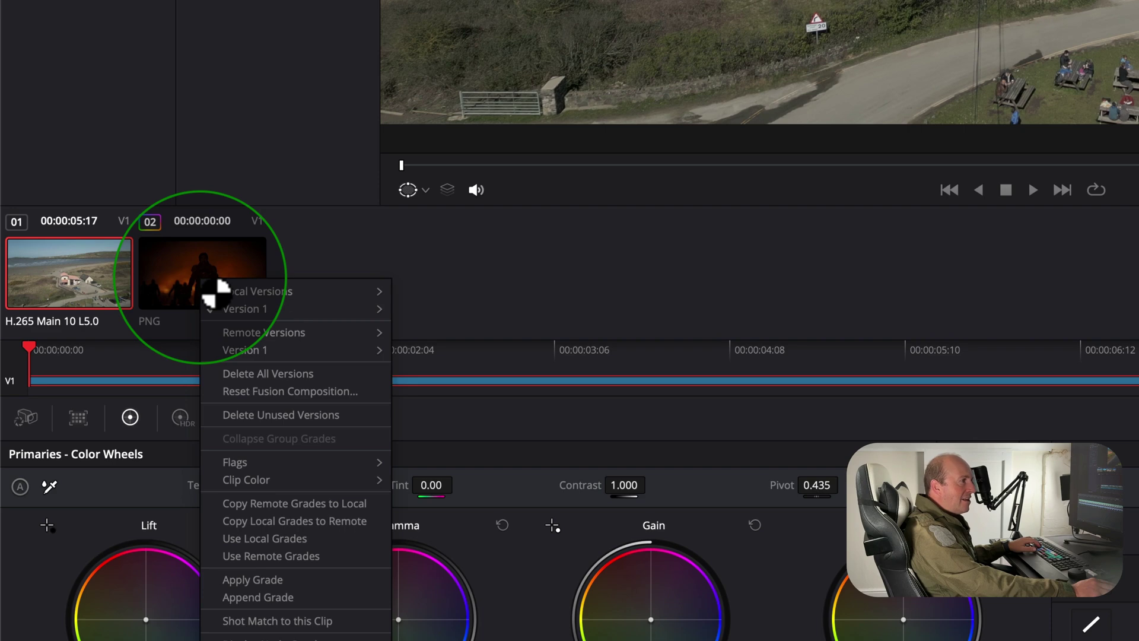
{"action": "left_click", "coordinate": [304, 620]}
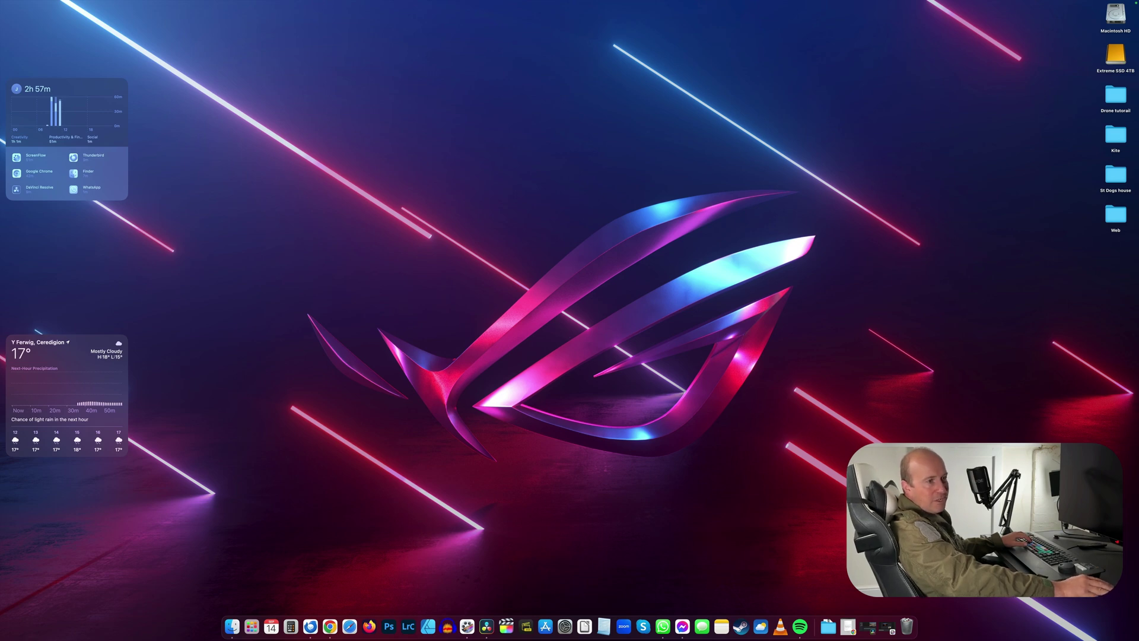
Step: Switch to Finder's Downloads folder and extract the Mini3Pro_1.1.1.drx.zip archive
{"action": "left_click", "coordinate": [829, 626]}
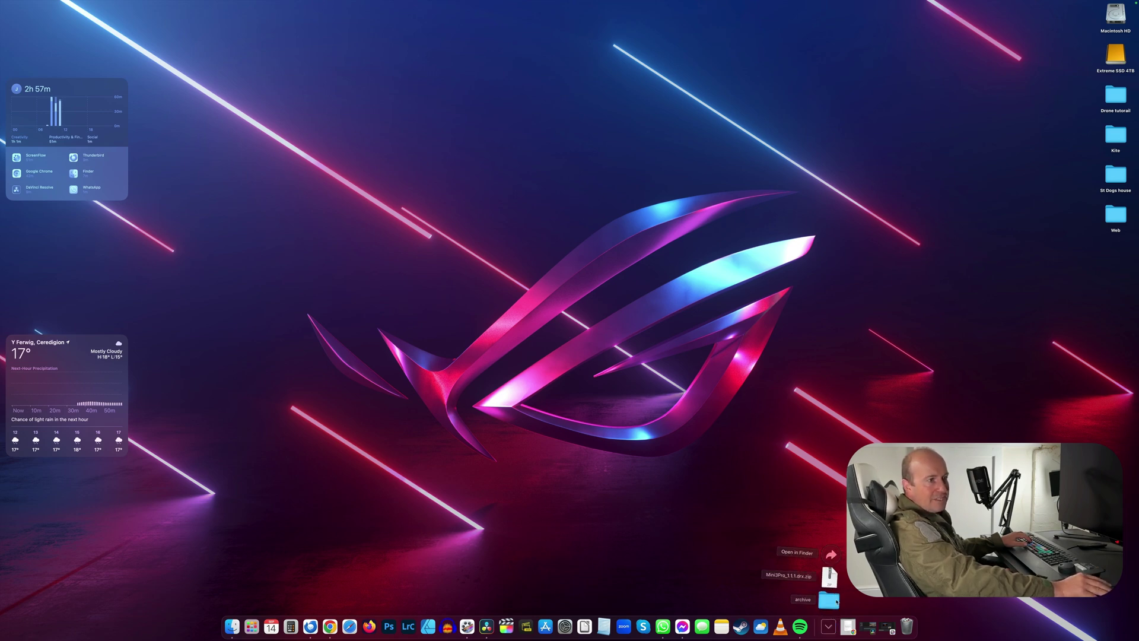
{"action": "left_click", "coordinate": [831, 555]}
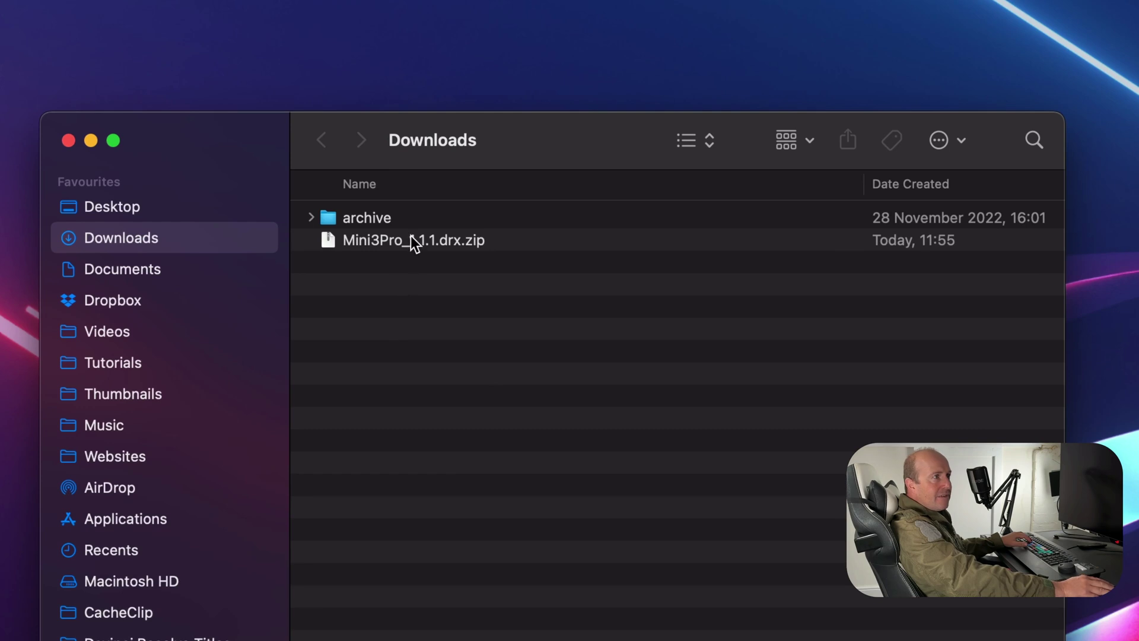
{"action": "left_click", "coordinate": [411, 240]}
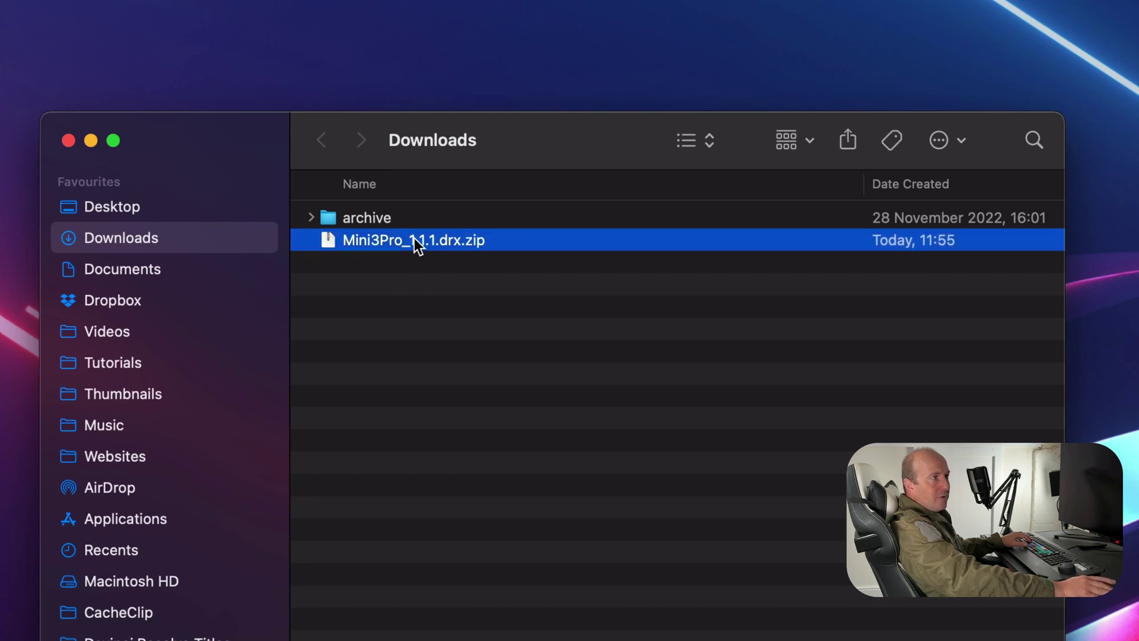
{"action": "double_click", "coordinate": [415, 241]}
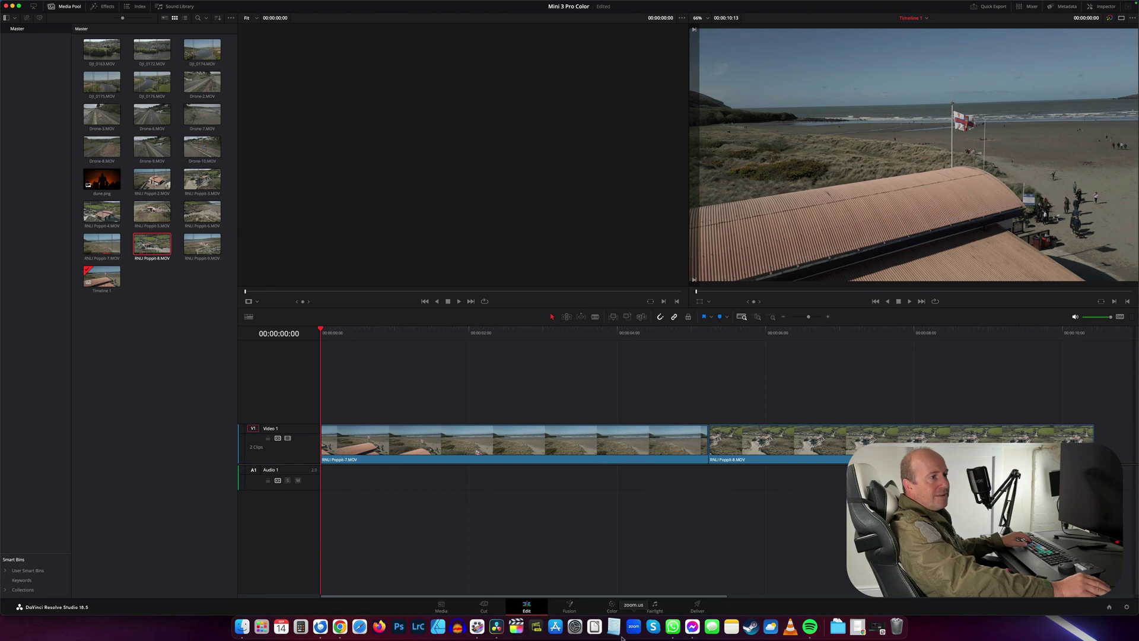
Step: Switch to DaVinci Resolve's Color page and import Mini3Pro_1.1.1.drx from Downloads into the Stills 1 album
{"action": "left_click", "coordinate": [617, 607]}
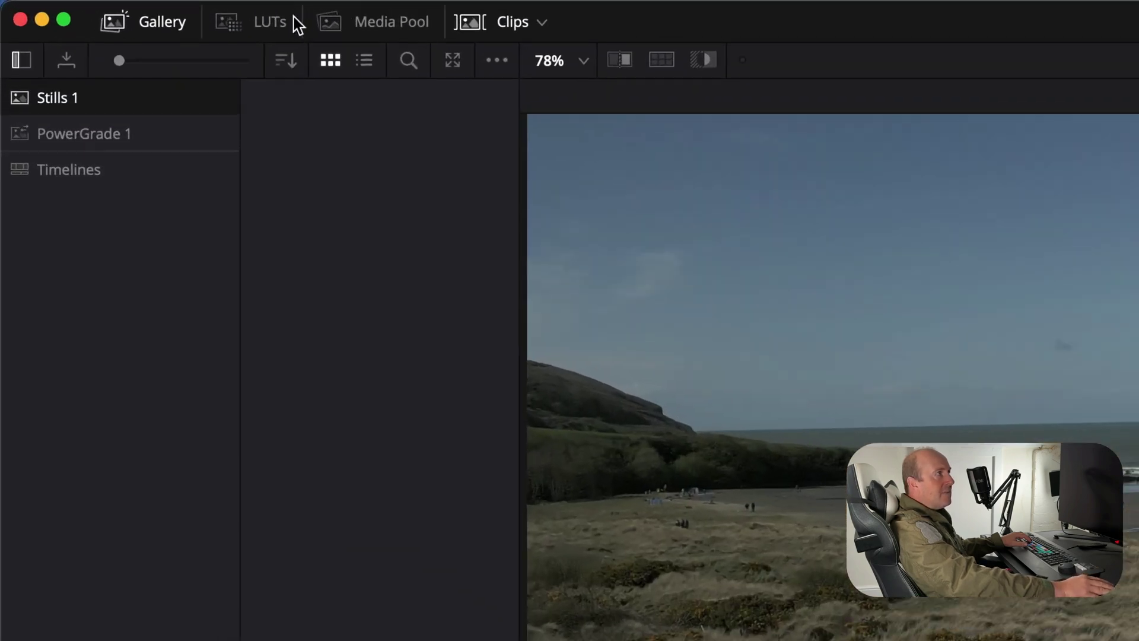
{"action": "left_click", "coordinate": [20, 61]}
{"action": "left_click", "coordinate": [20, 61]}
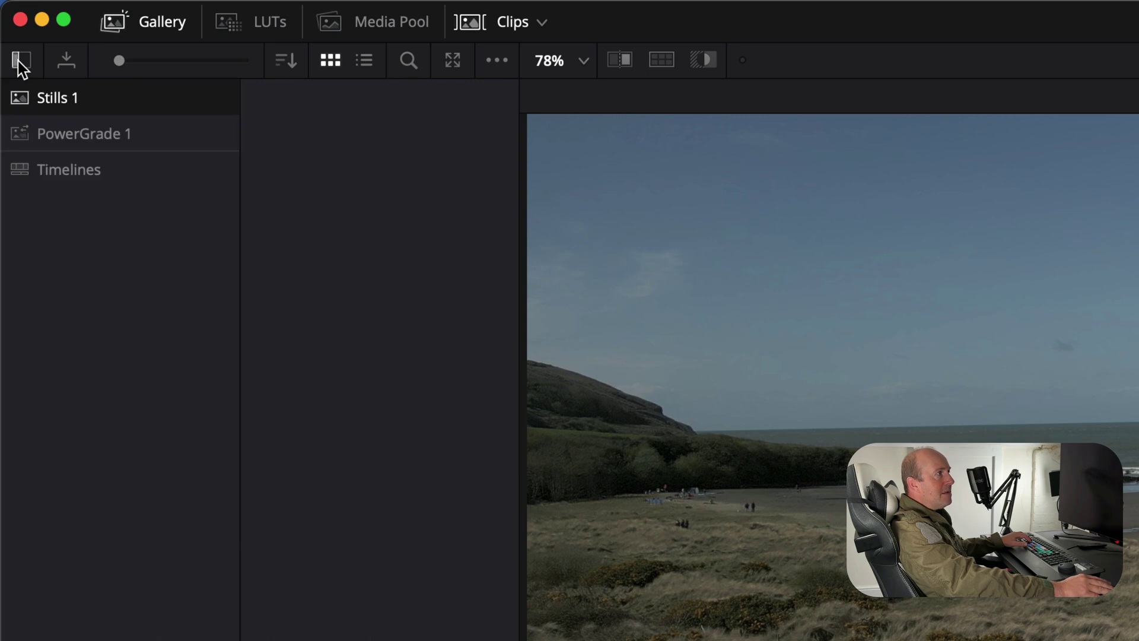
{"action": "right_click", "coordinate": [354, 198]}
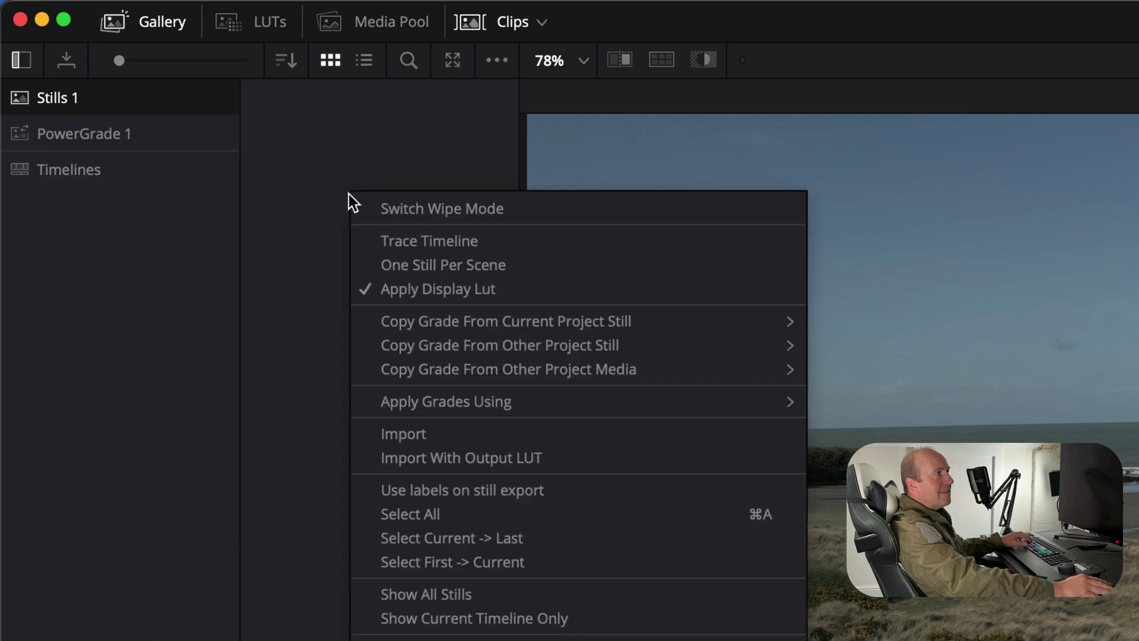
{"action": "left_click", "coordinate": [435, 437]}
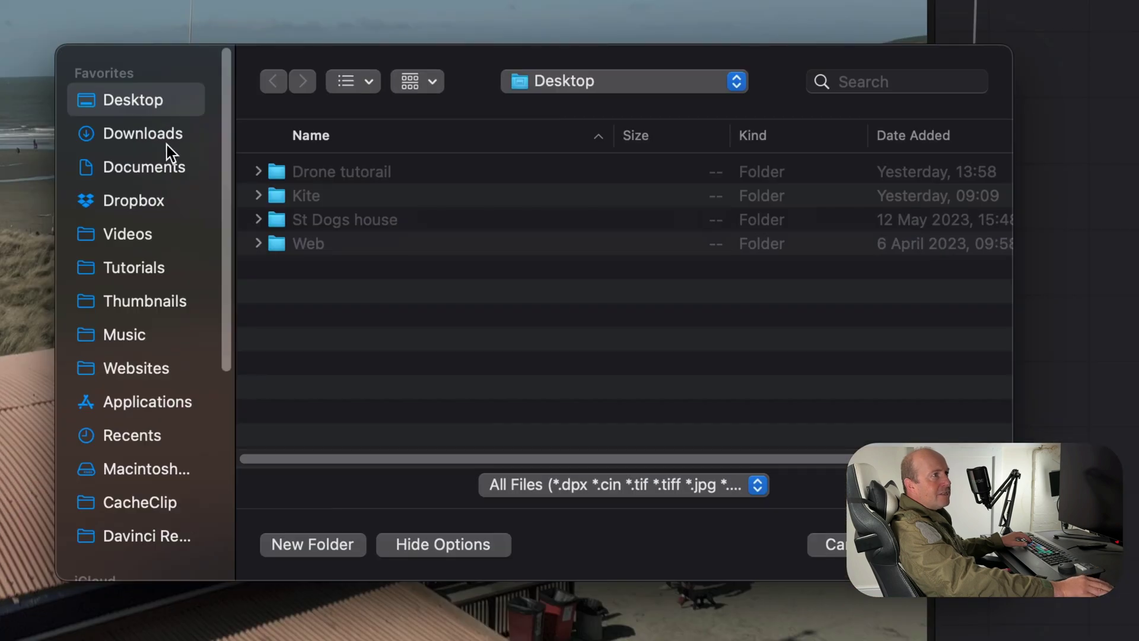
{"action": "left_click", "coordinate": [139, 135]}
{"action": "left_click", "coordinate": [354, 193]}
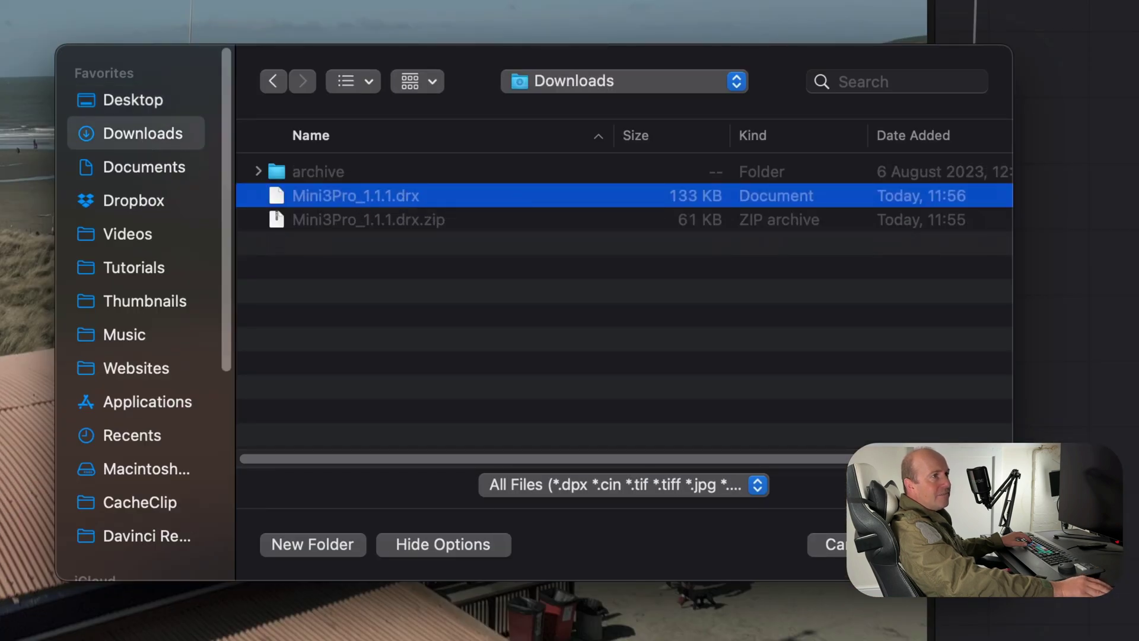
{"action": "key", "text": "Return"}
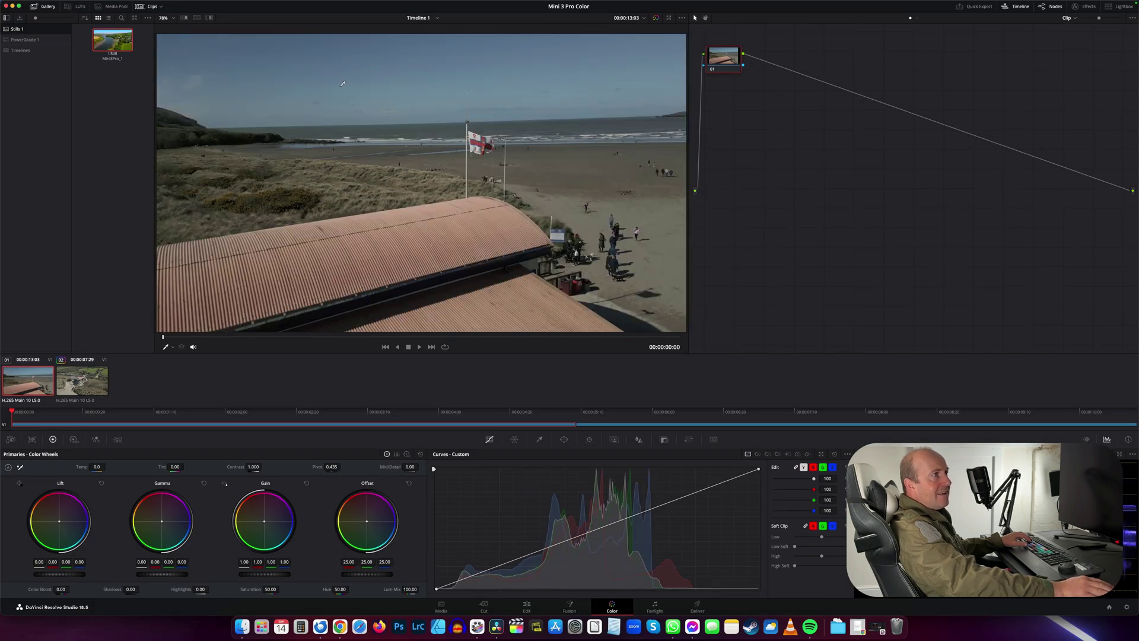
Step: Apply the imported Mini3Pro still to both timeline clips and store it in the PowerGrade 1 album
{"action": "left_click_drag", "start_coordinate": [113, 40], "coordinate": [341, 116]}
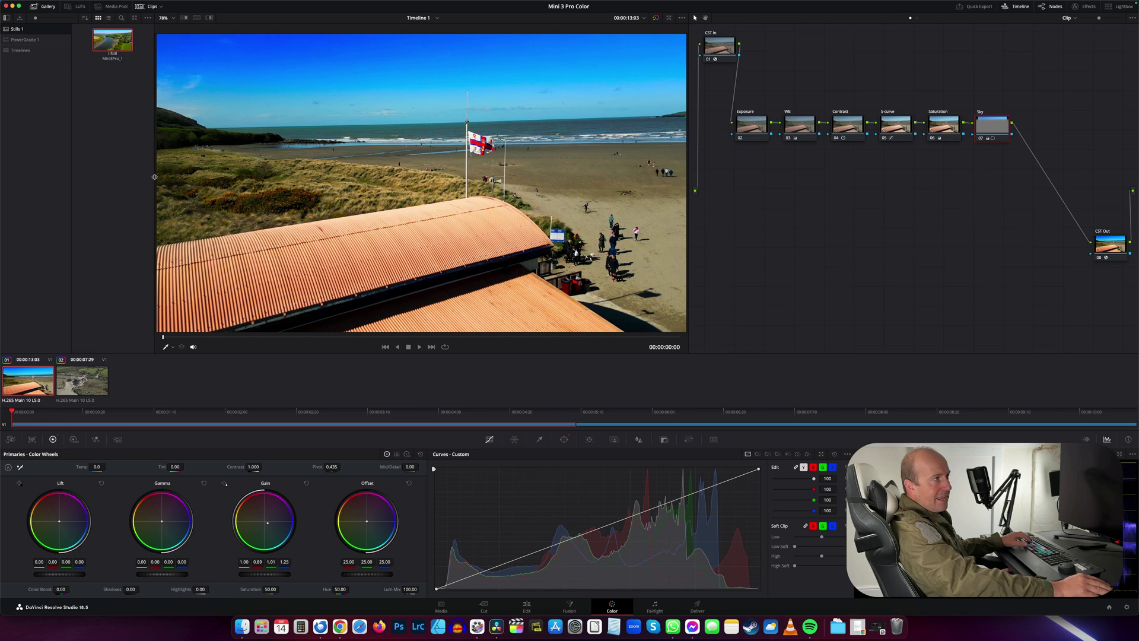
{"action": "key", "text": "Down"}
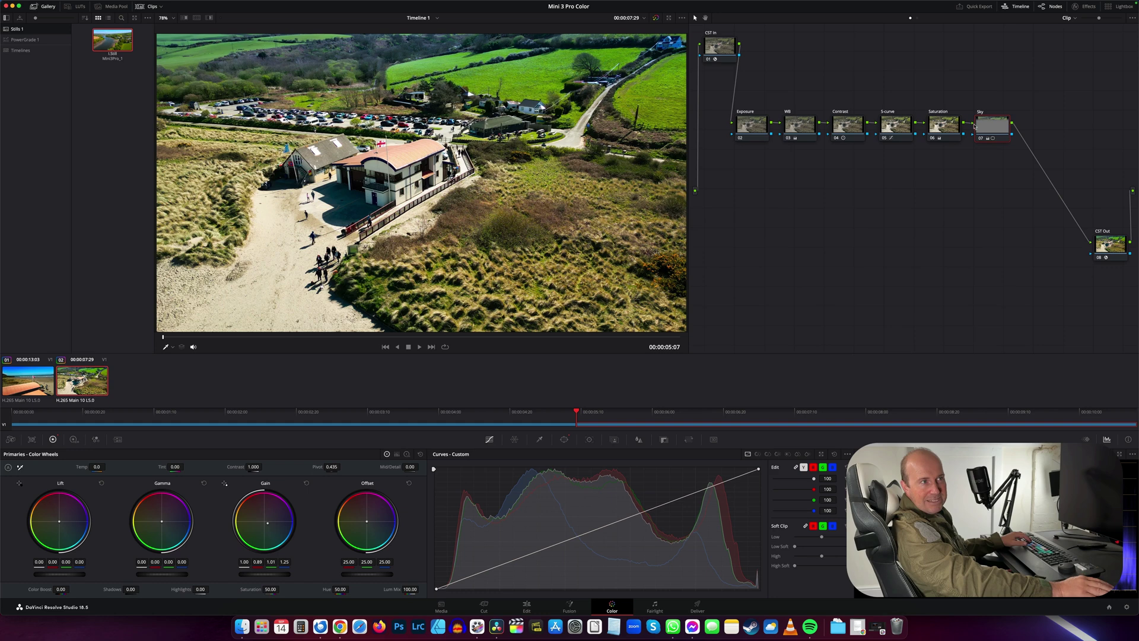
{"action": "key", "text": "alt+super+d"}
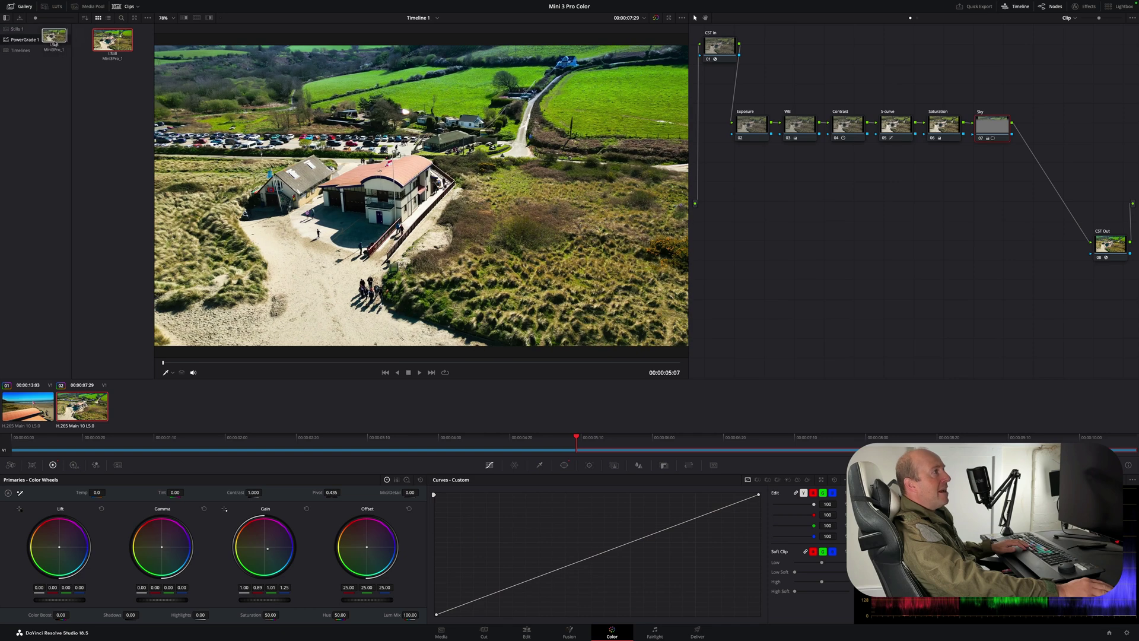
{"action": "left_click", "coordinate": [54, 40]}
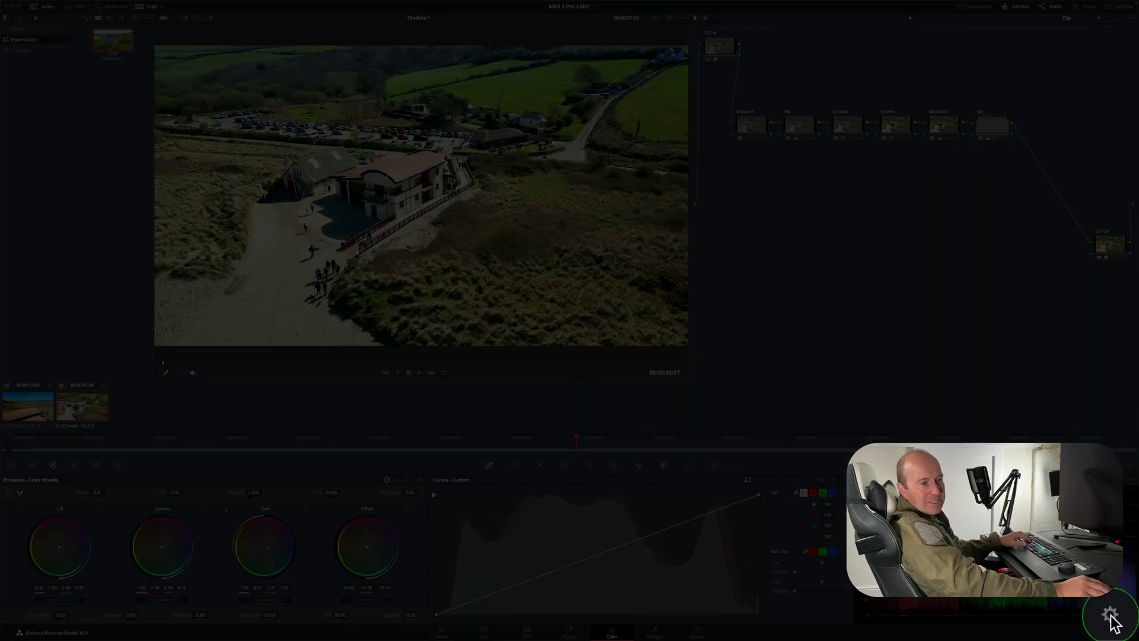
Step: Set the project's timeline resolution to 1920 x 1080 HD, change it to 720 x 576 PAL, and save the settings
{"action": "left_click", "coordinate": [1109, 616]}
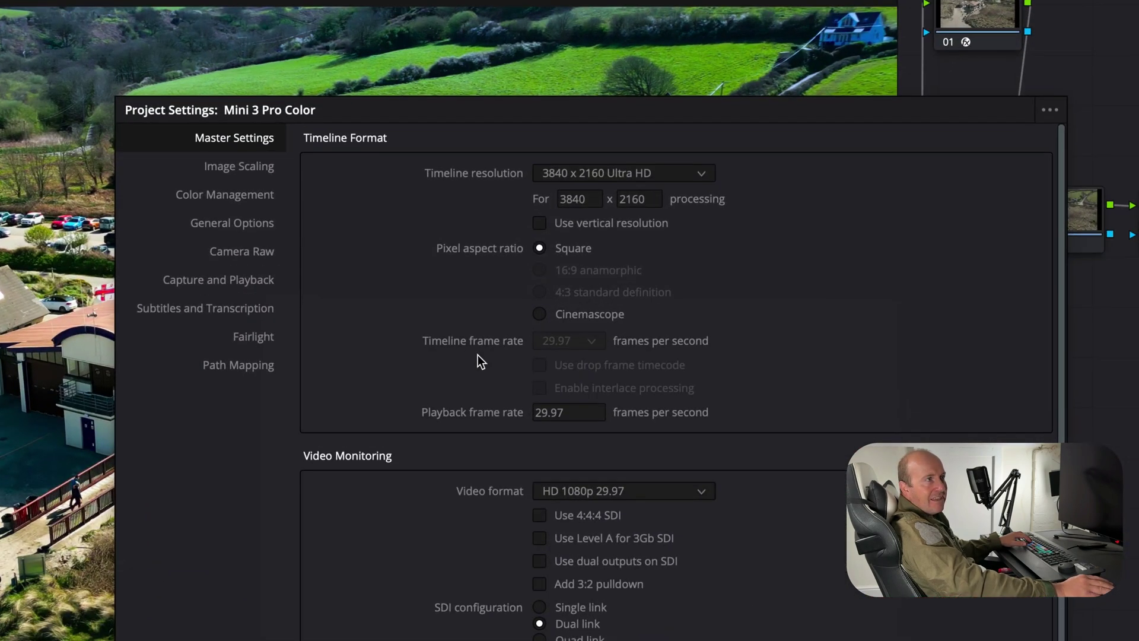
{"action": "left_click", "coordinate": [704, 176]}
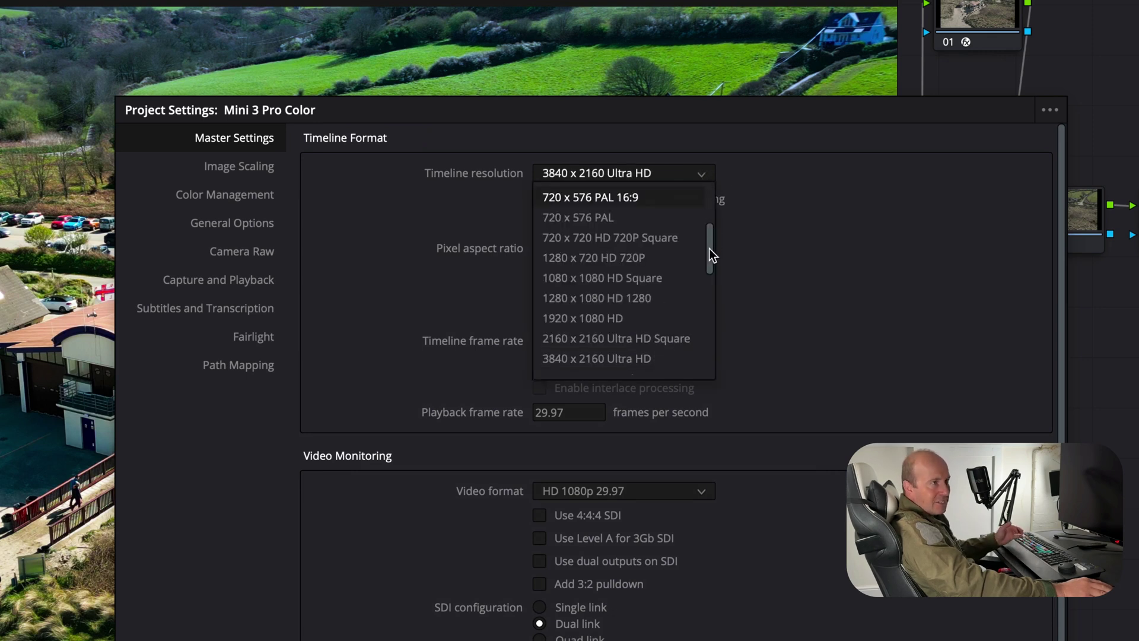
{"action": "left_click", "coordinate": [611, 318]}
{"action": "left_click", "coordinate": [706, 179]}
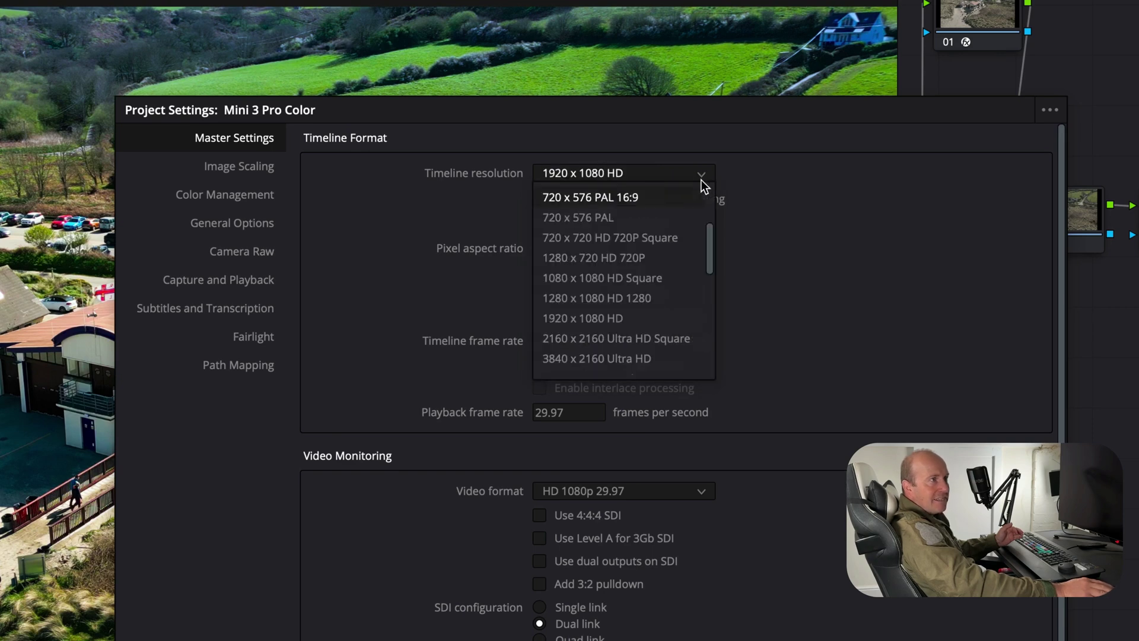
{"action": "left_click", "coordinate": [644, 223]}
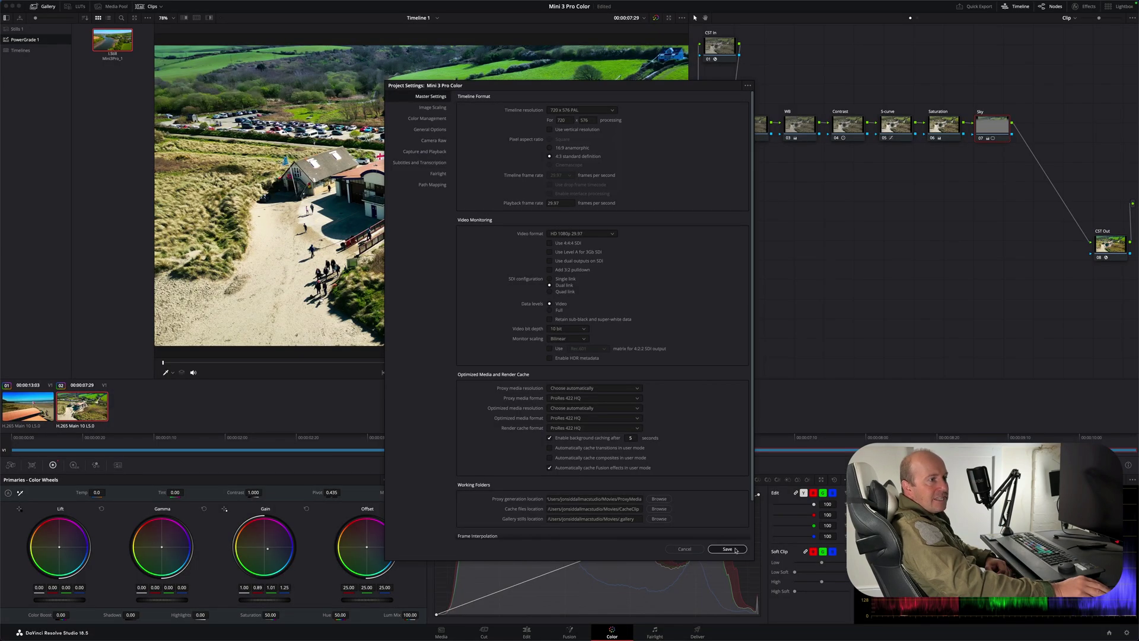
{"action": "left_click", "coordinate": [728, 550]}
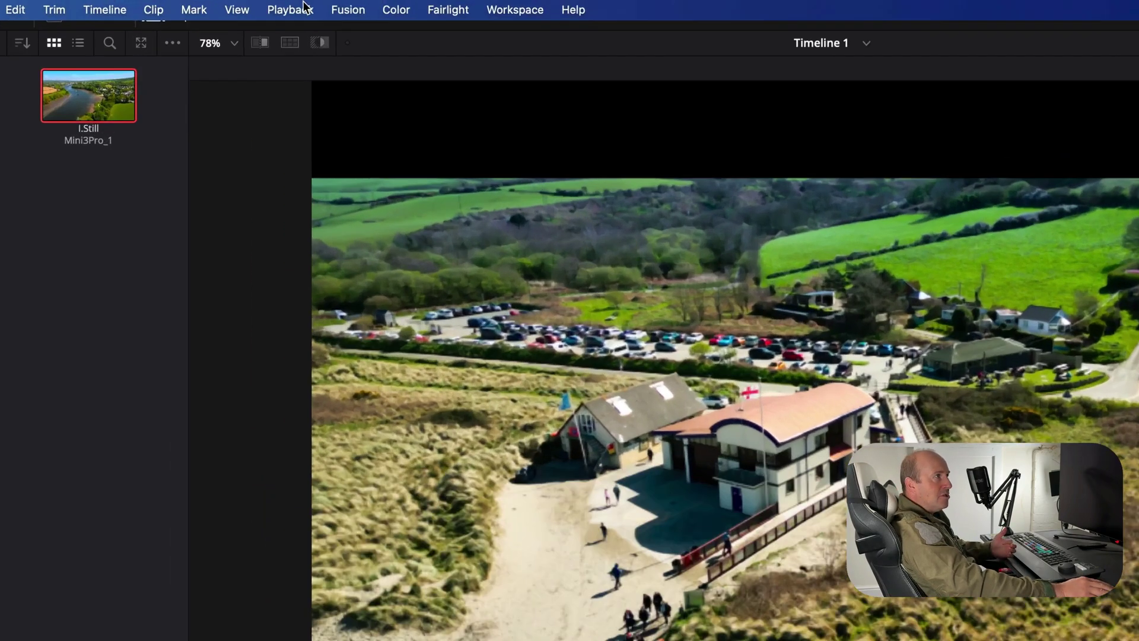
Step: Set the playback render cache mode to Smart
{"action": "left_click", "coordinate": [198, 4]}
{"action": "mouse_move", "coordinate": [500, 166]}
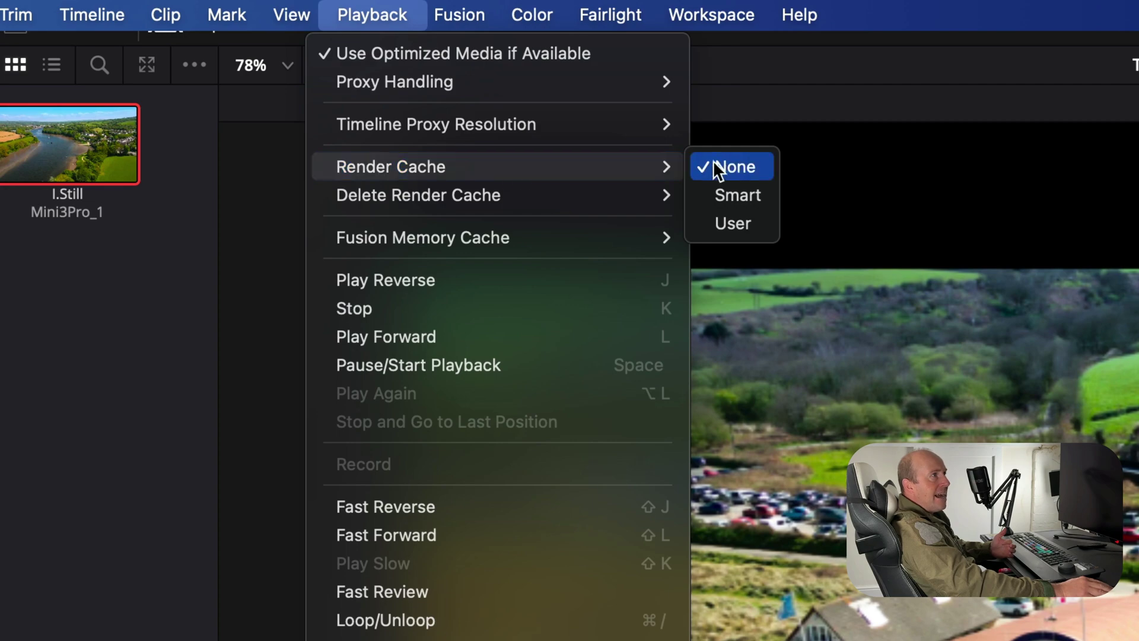
{"action": "left_click", "coordinate": [741, 195]}
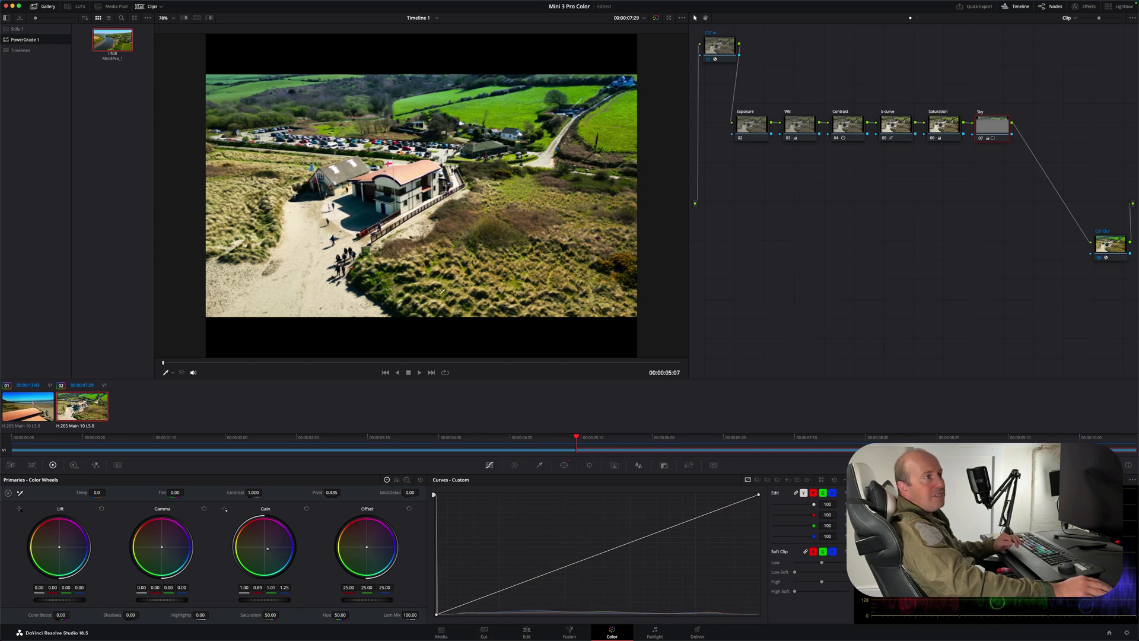
Step: Set the project's timeline resolution to 3840 x 2160 Ultra HD and save the settings
{"action": "left_click", "coordinate": [1127, 633]}
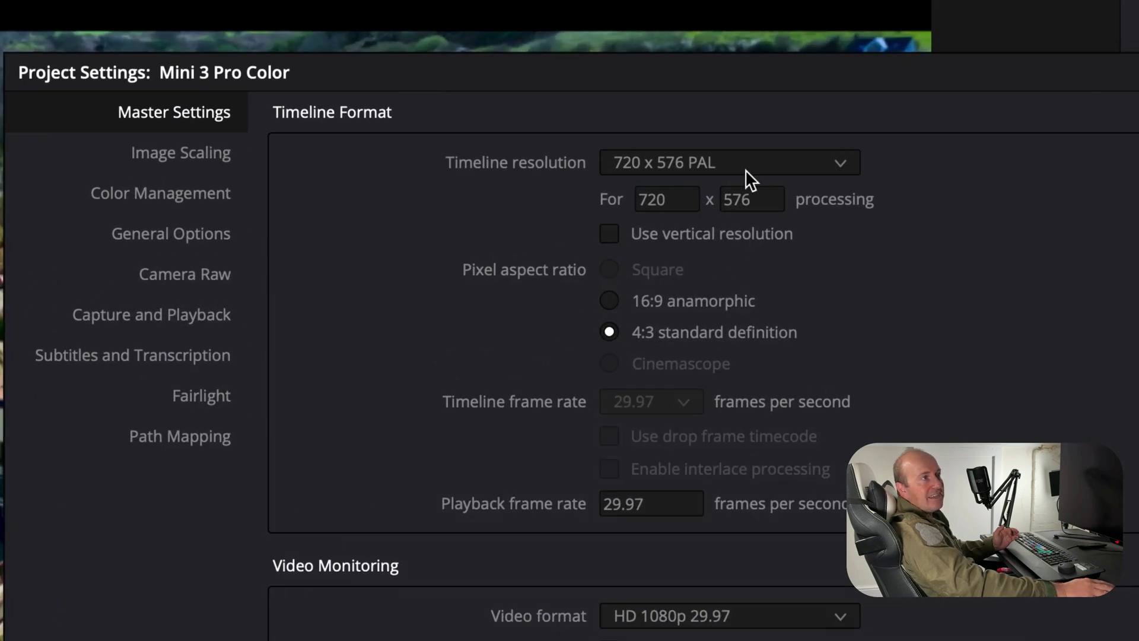
{"action": "left_click", "coordinate": [745, 169]}
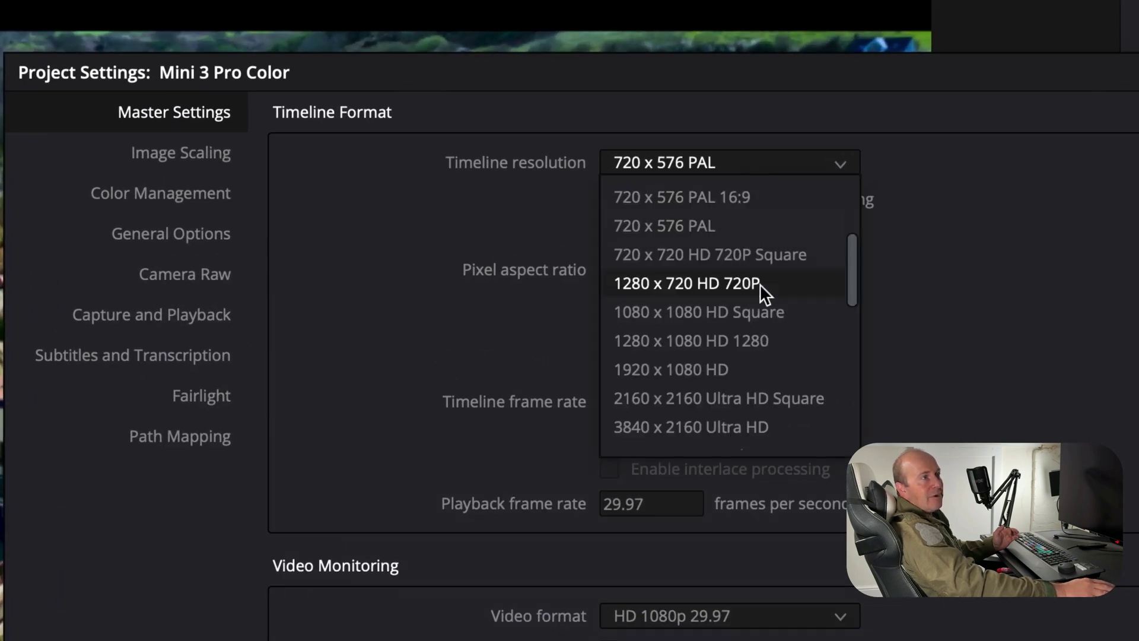
{"action": "left_click", "coordinate": [762, 419]}
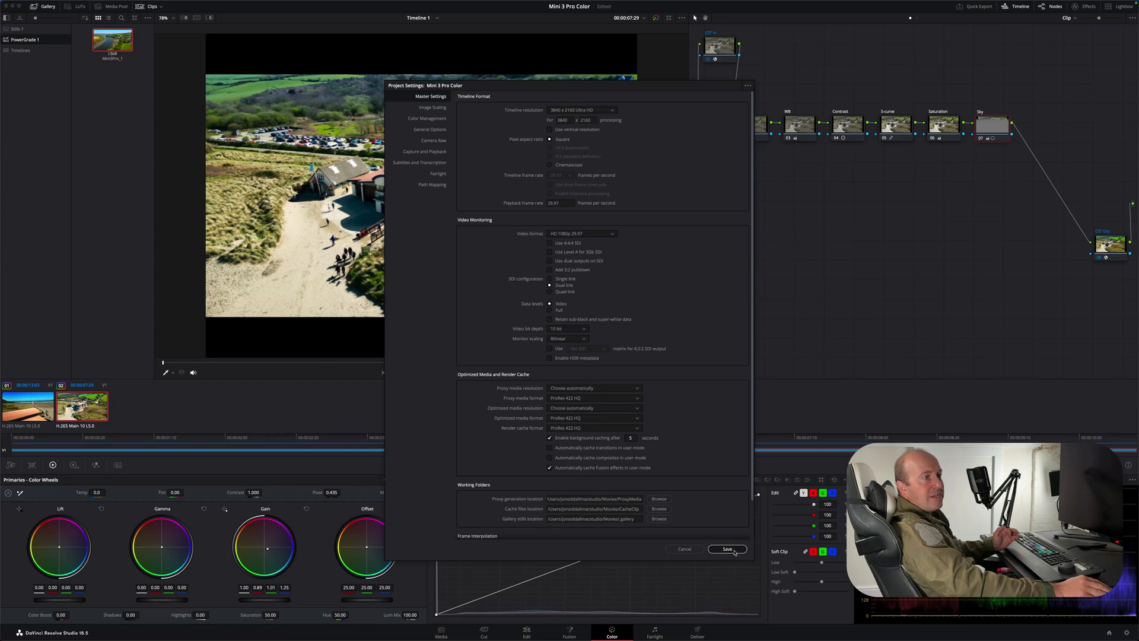
{"action": "left_click", "coordinate": [727, 552]}
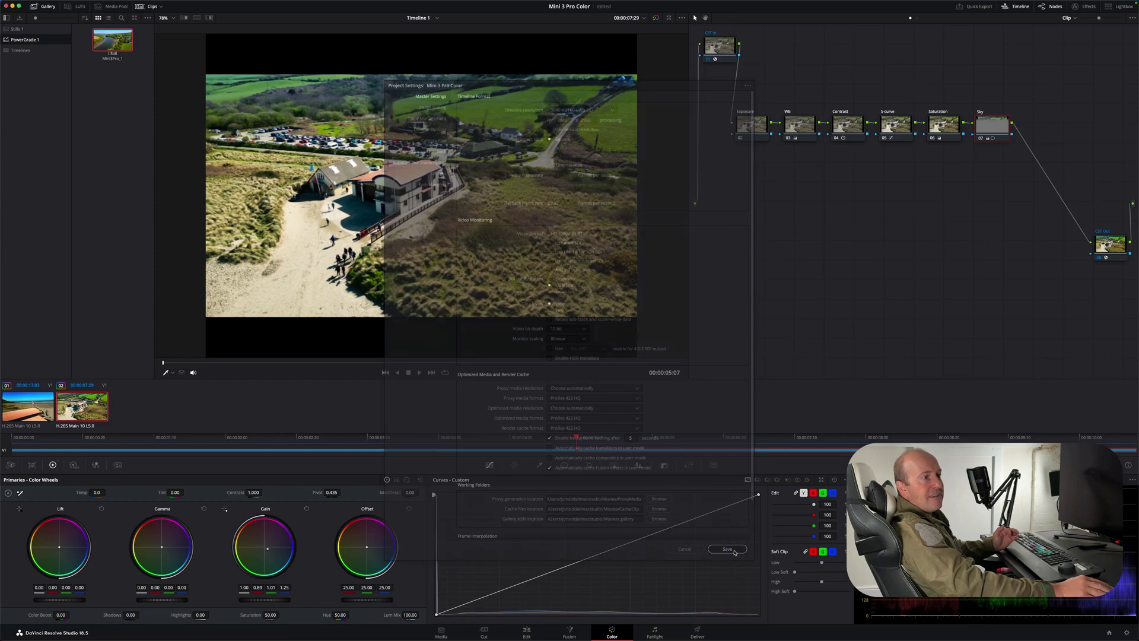